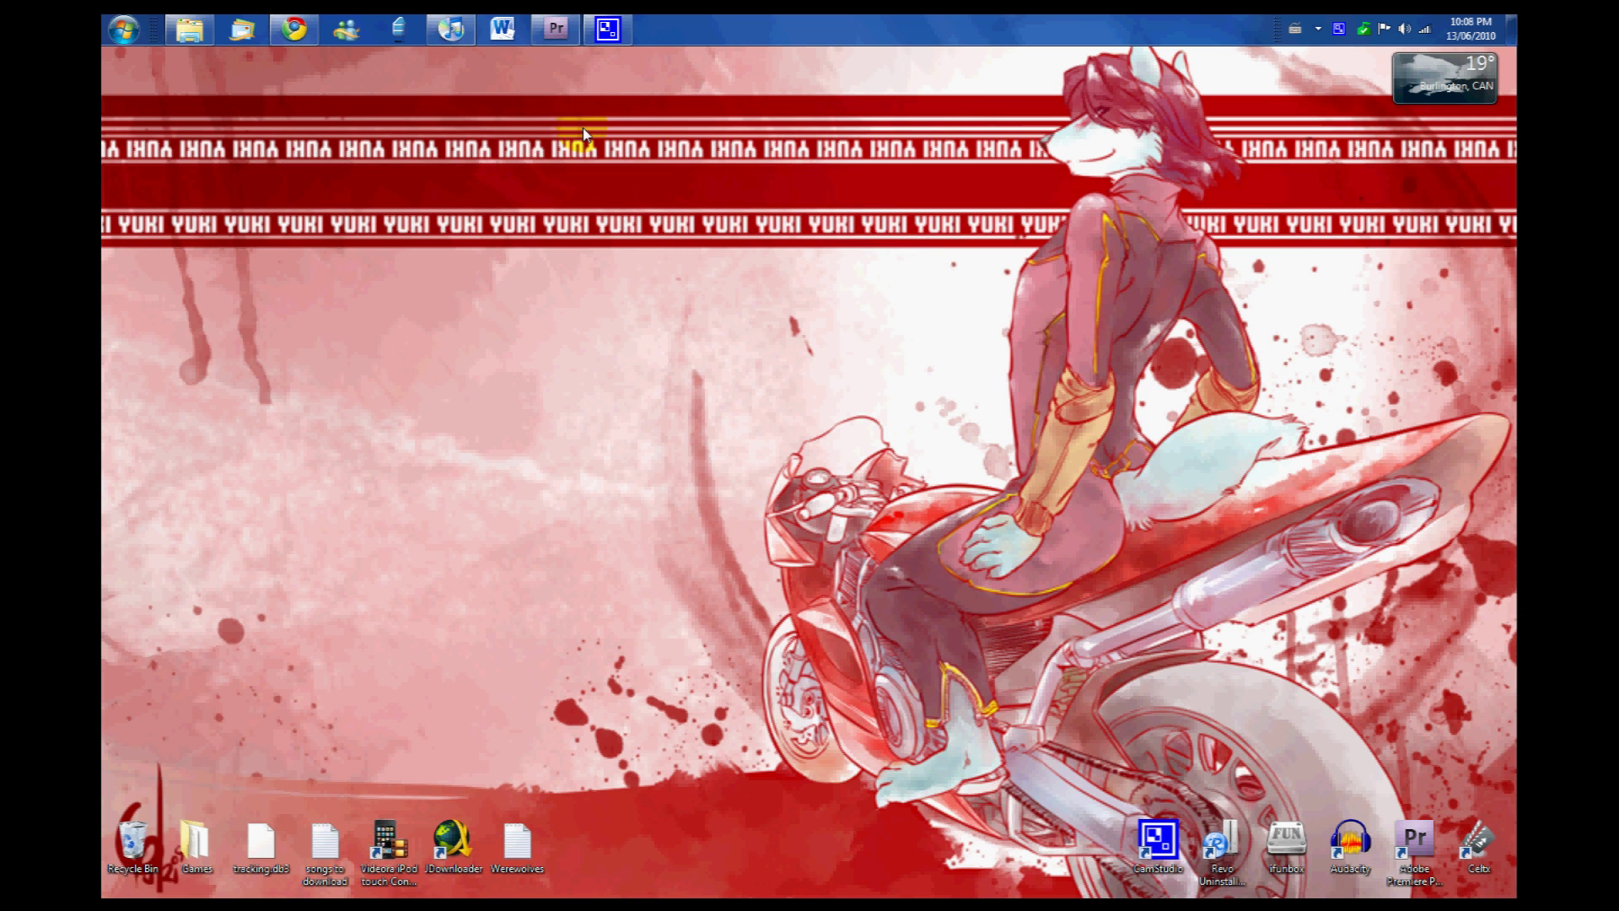
# Step: Bring Premiere Pro back up, scrub through the graded sequence, and widen the Effect Controls name column
pyautogui.click(557, 25)
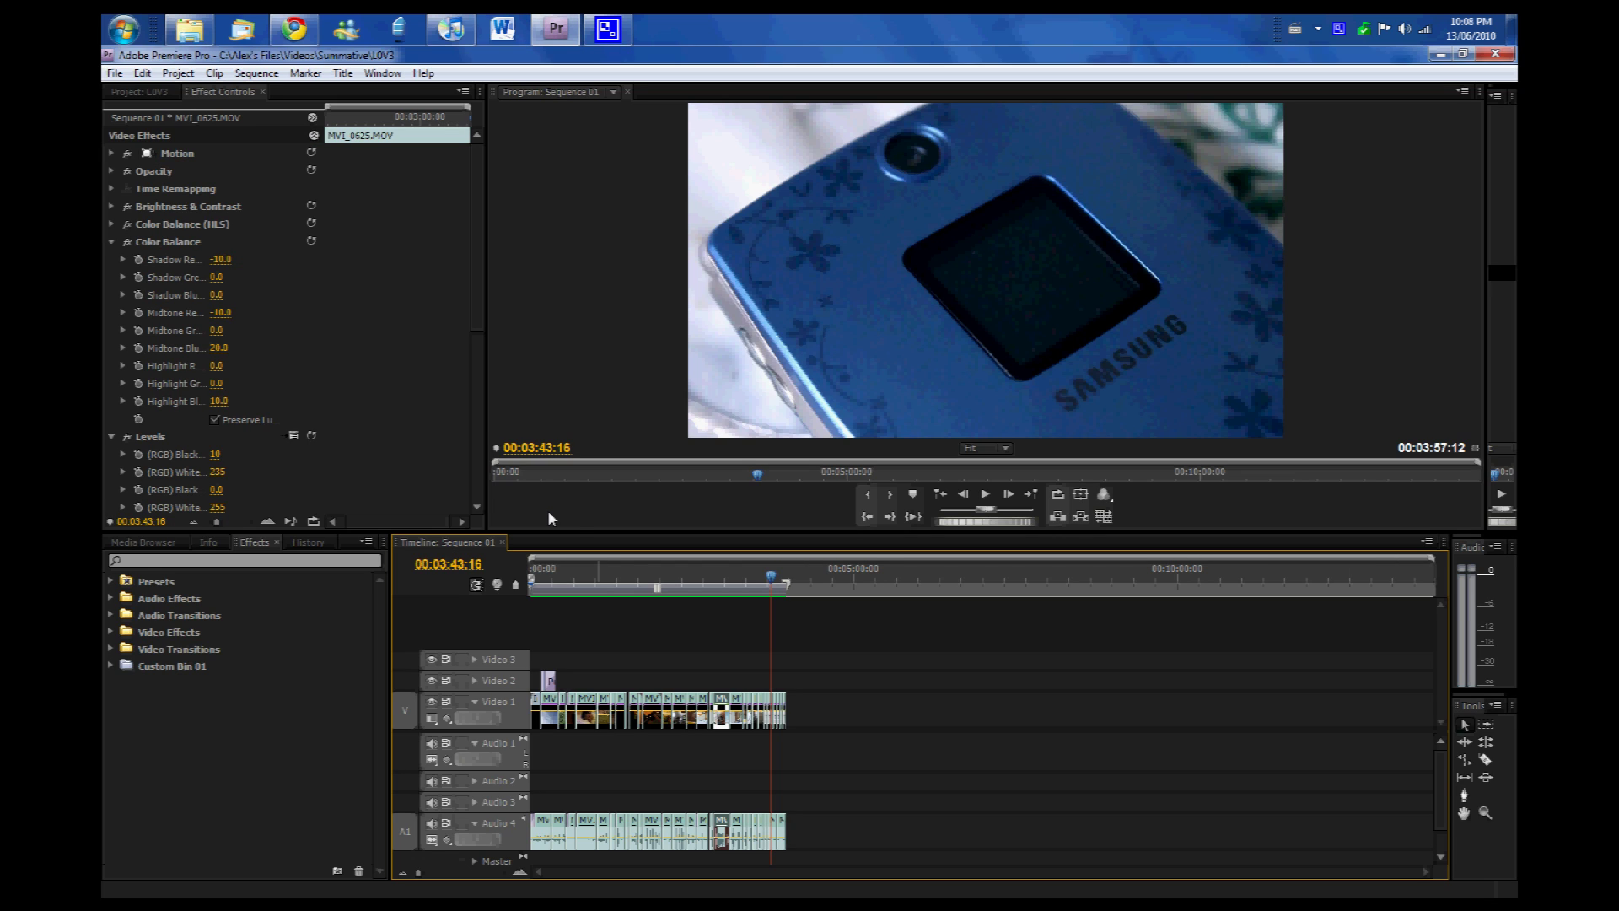
pyautogui.click(638, 590)
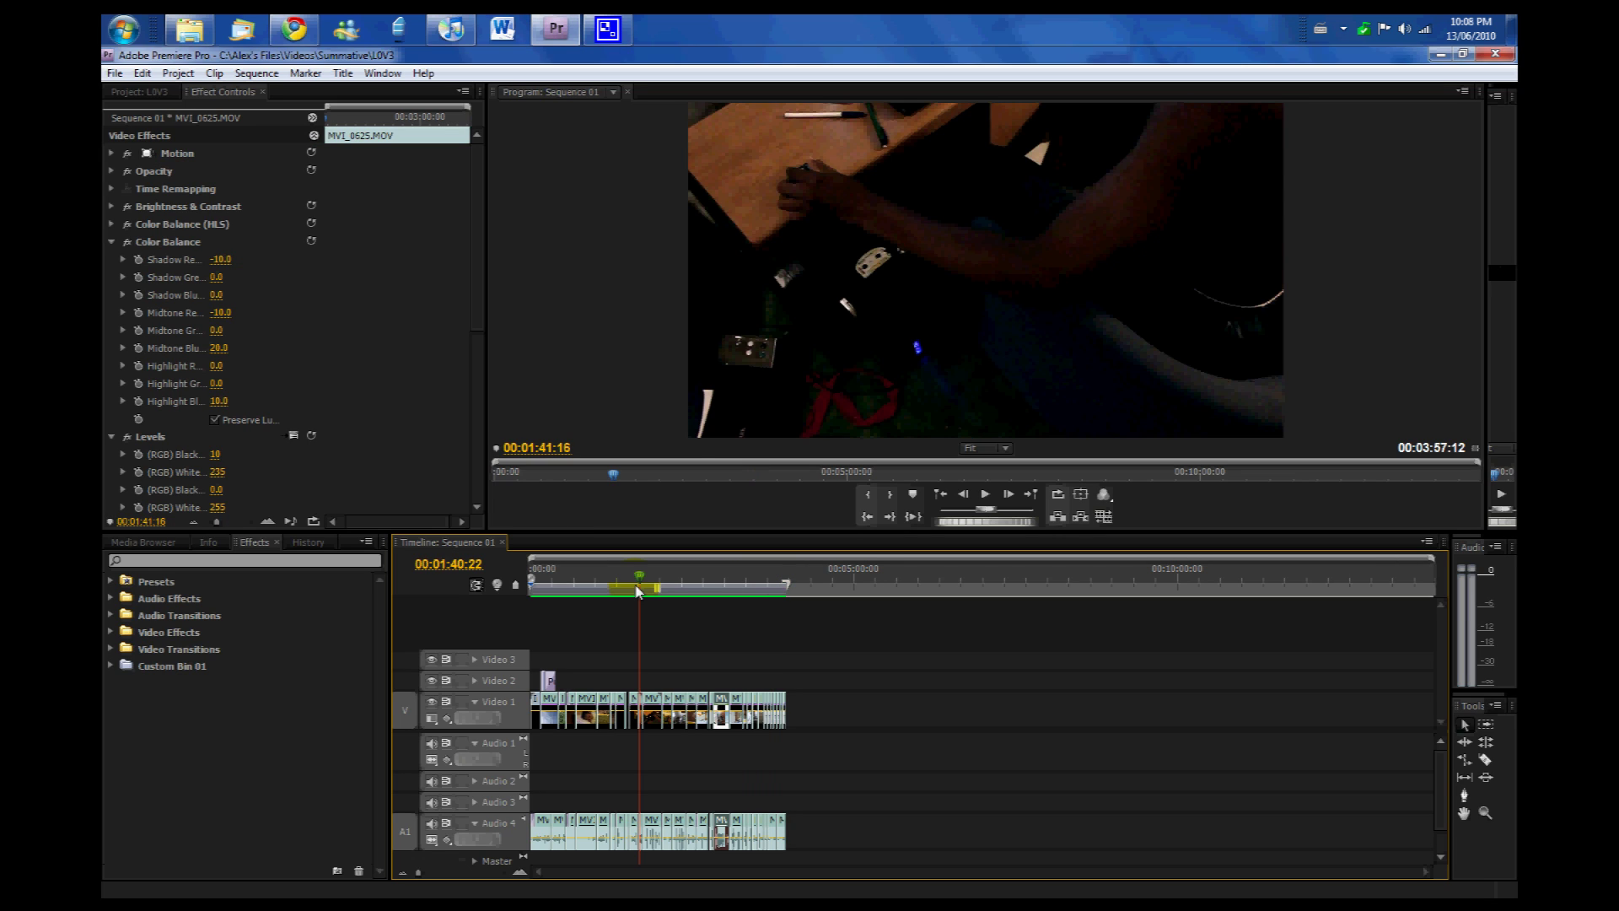
pyautogui.moveTo(637, 591); pyautogui.dragTo(677, 590)
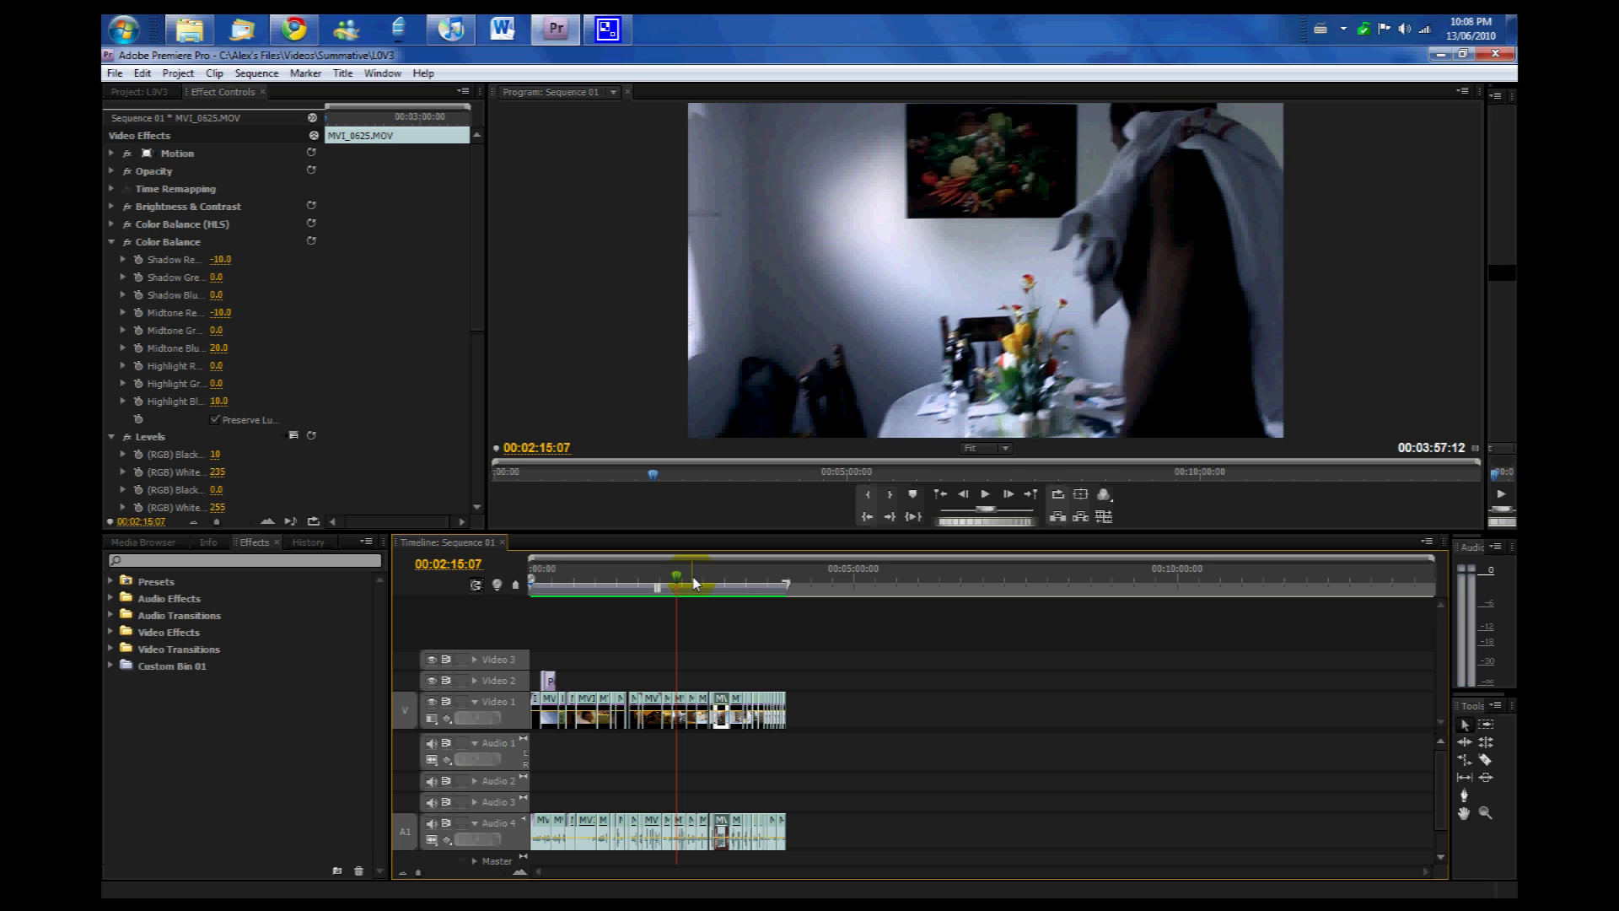
pyautogui.moveTo(693, 581); pyautogui.dragTo(732, 583)
pyautogui.click(790, 580)
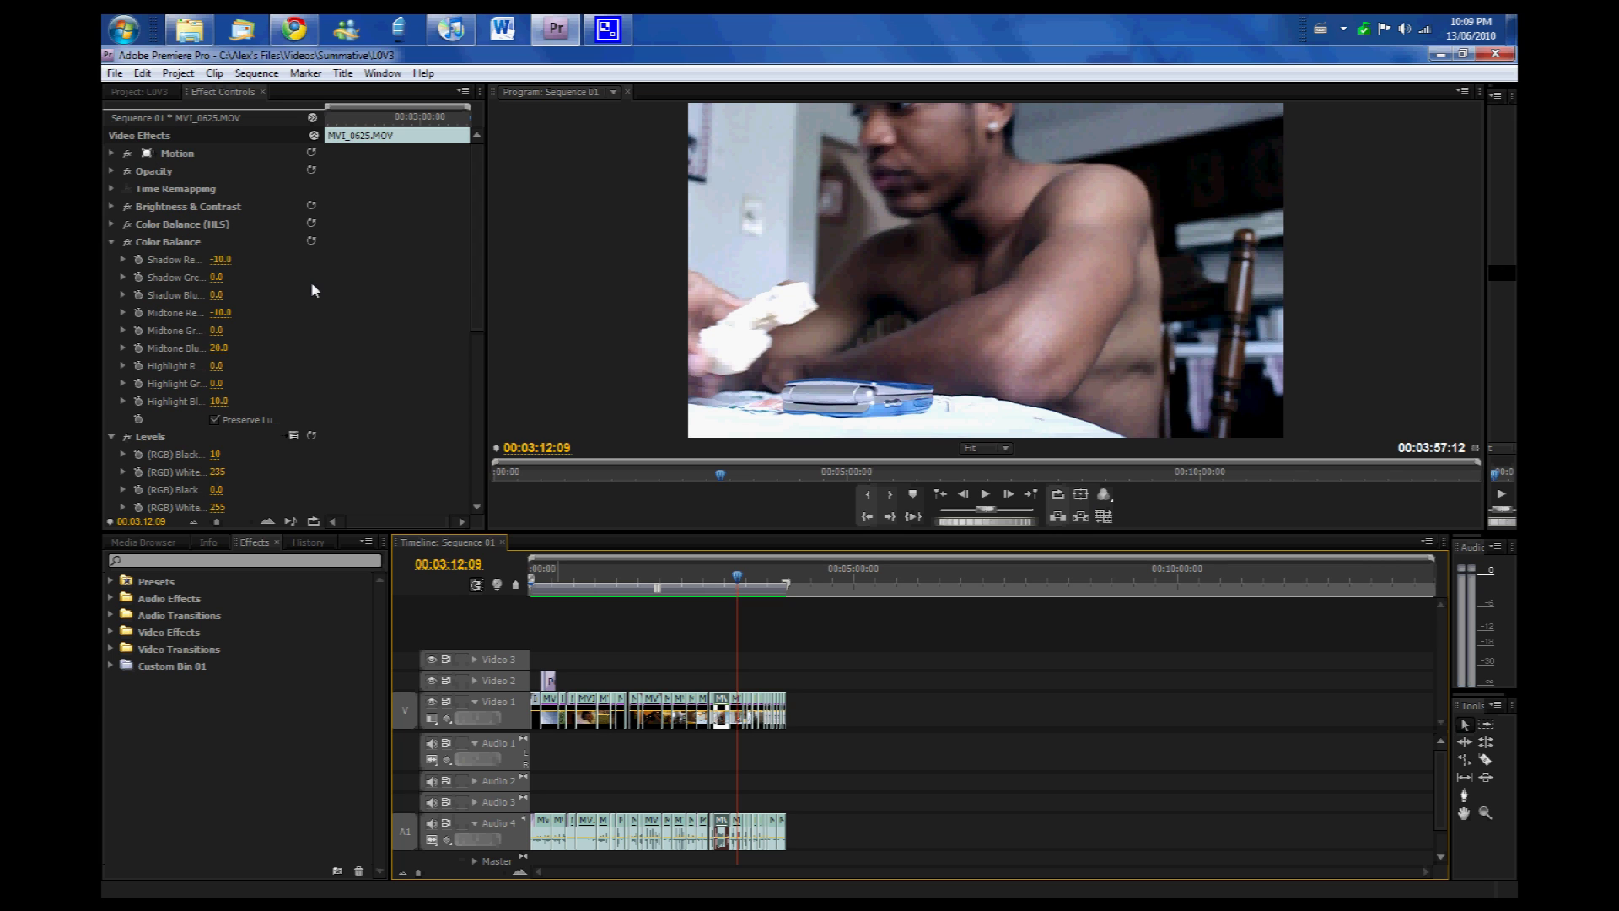
pyautogui.moveTo(323, 281); pyautogui.dragTo(439, 283)
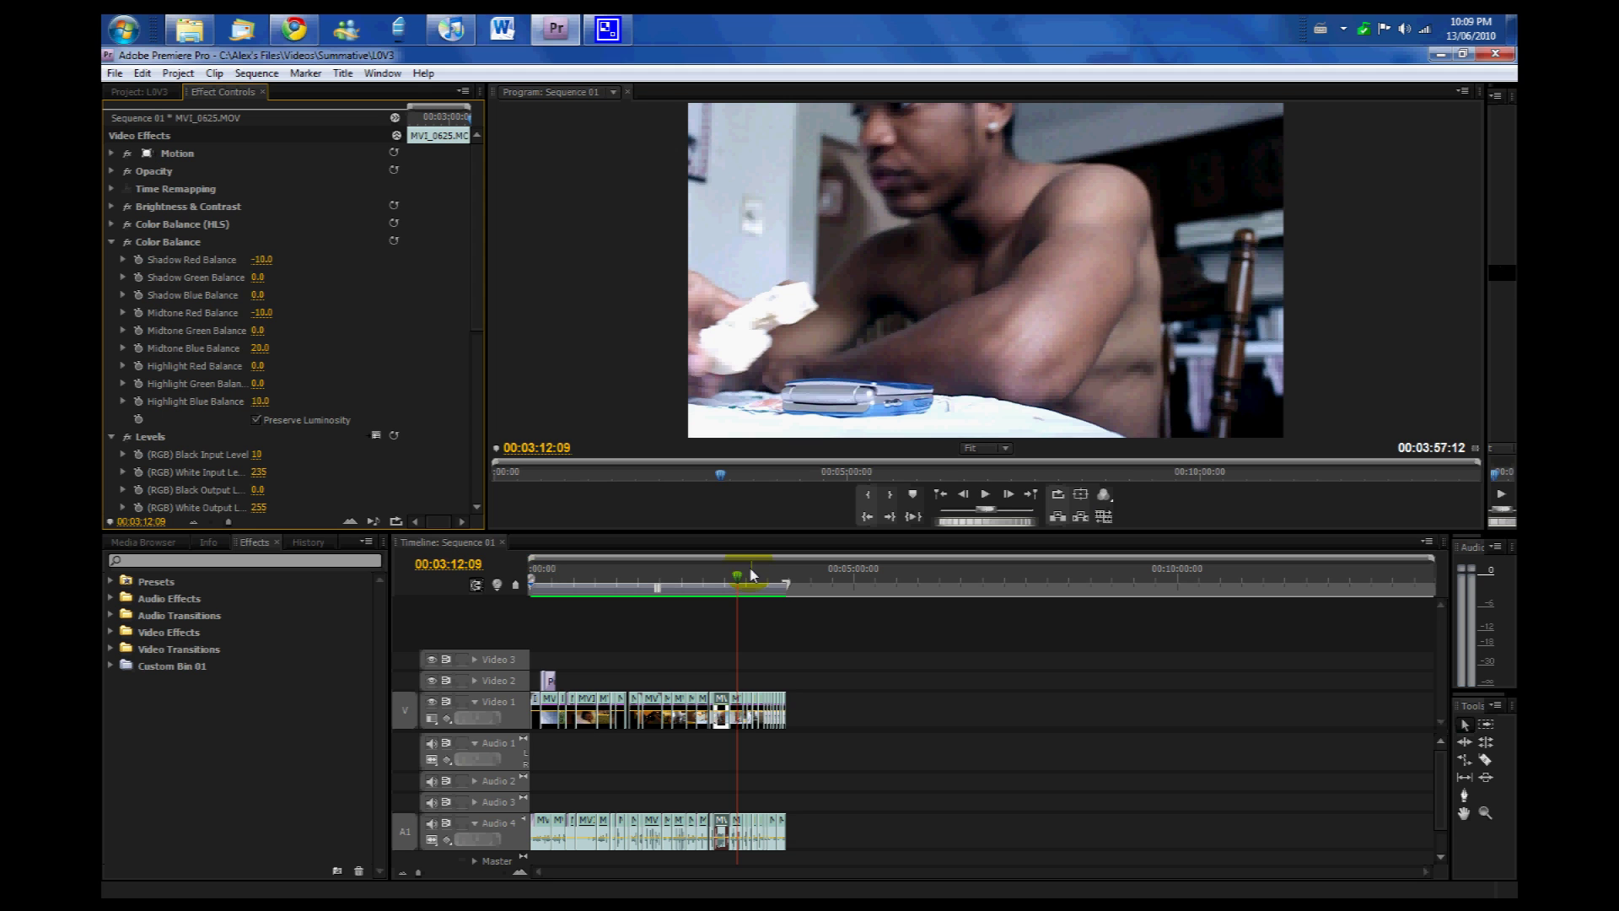
pyautogui.moveTo(753, 574); pyautogui.dragTo(786, 581)
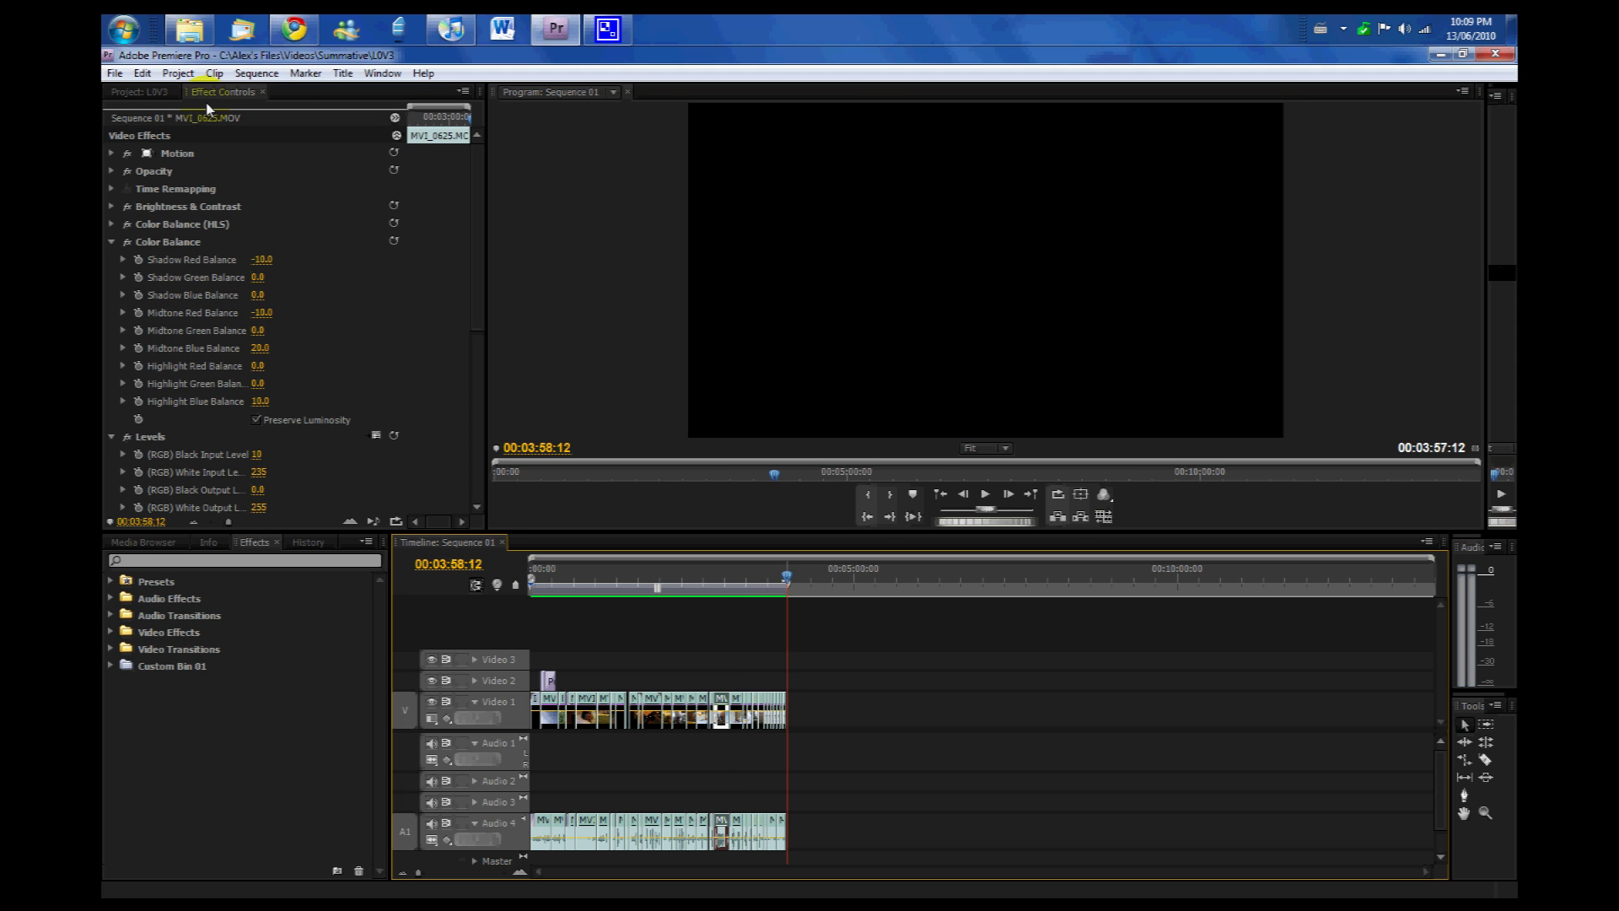
# Step: Drag MVI_0625.MOV from the Project panel into the sequence after the existing clips
pyautogui.hotkey('shift', '1')
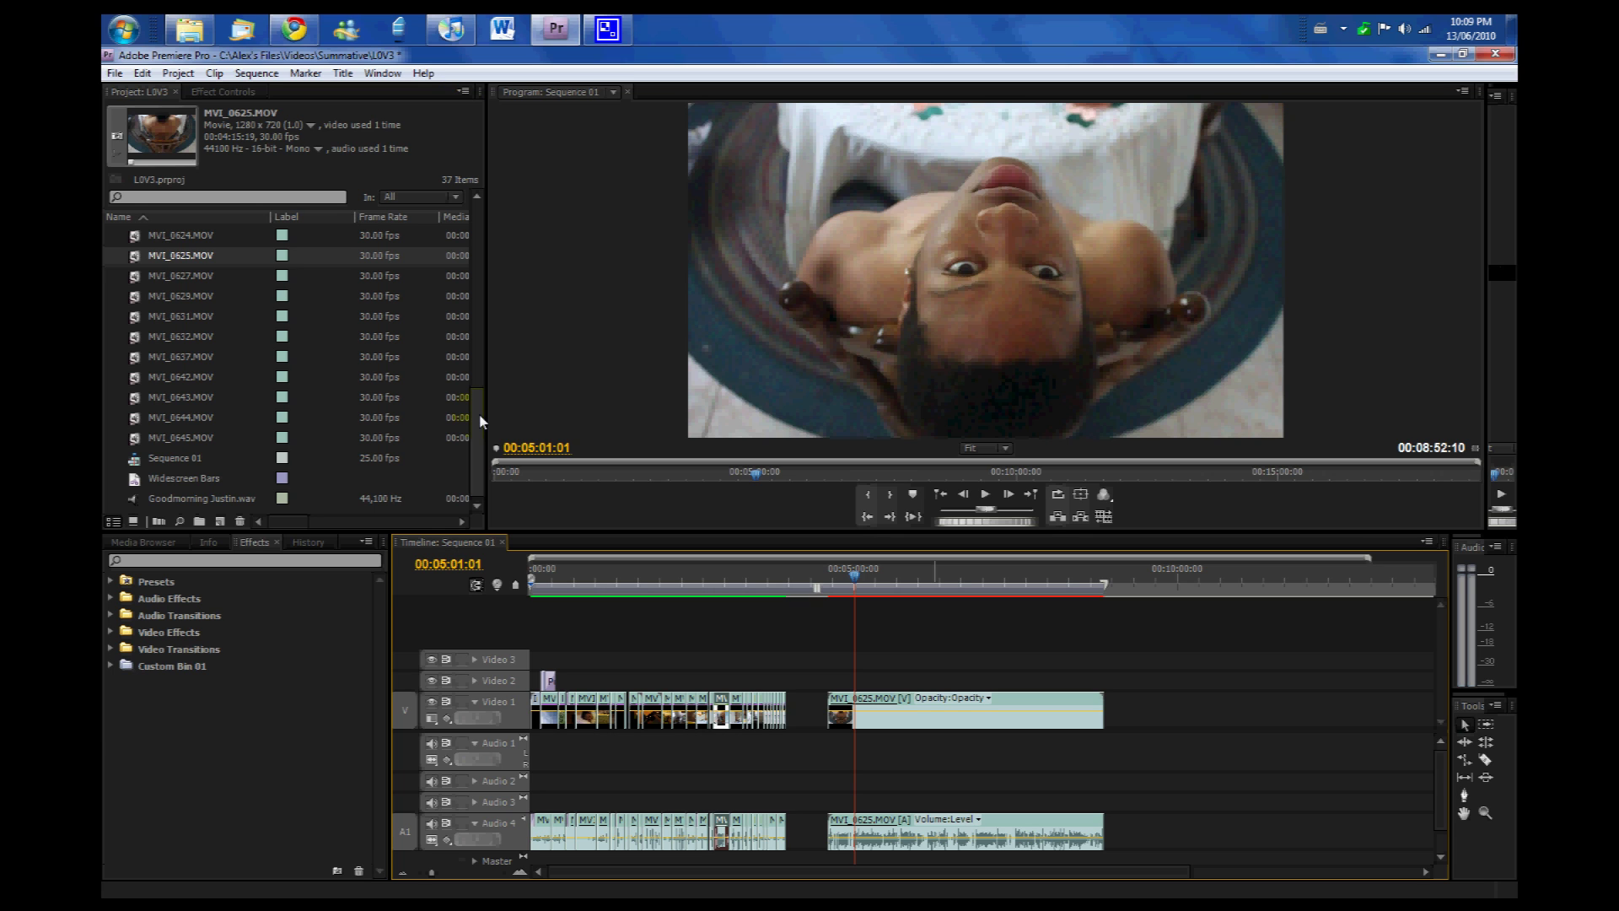
pyautogui.moveTo(482, 422)
pyautogui.mouseDown()
pyautogui.moveTo(740, 267)
pyautogui.moveTo(1068, 218)
pyautogui.mouseUp()
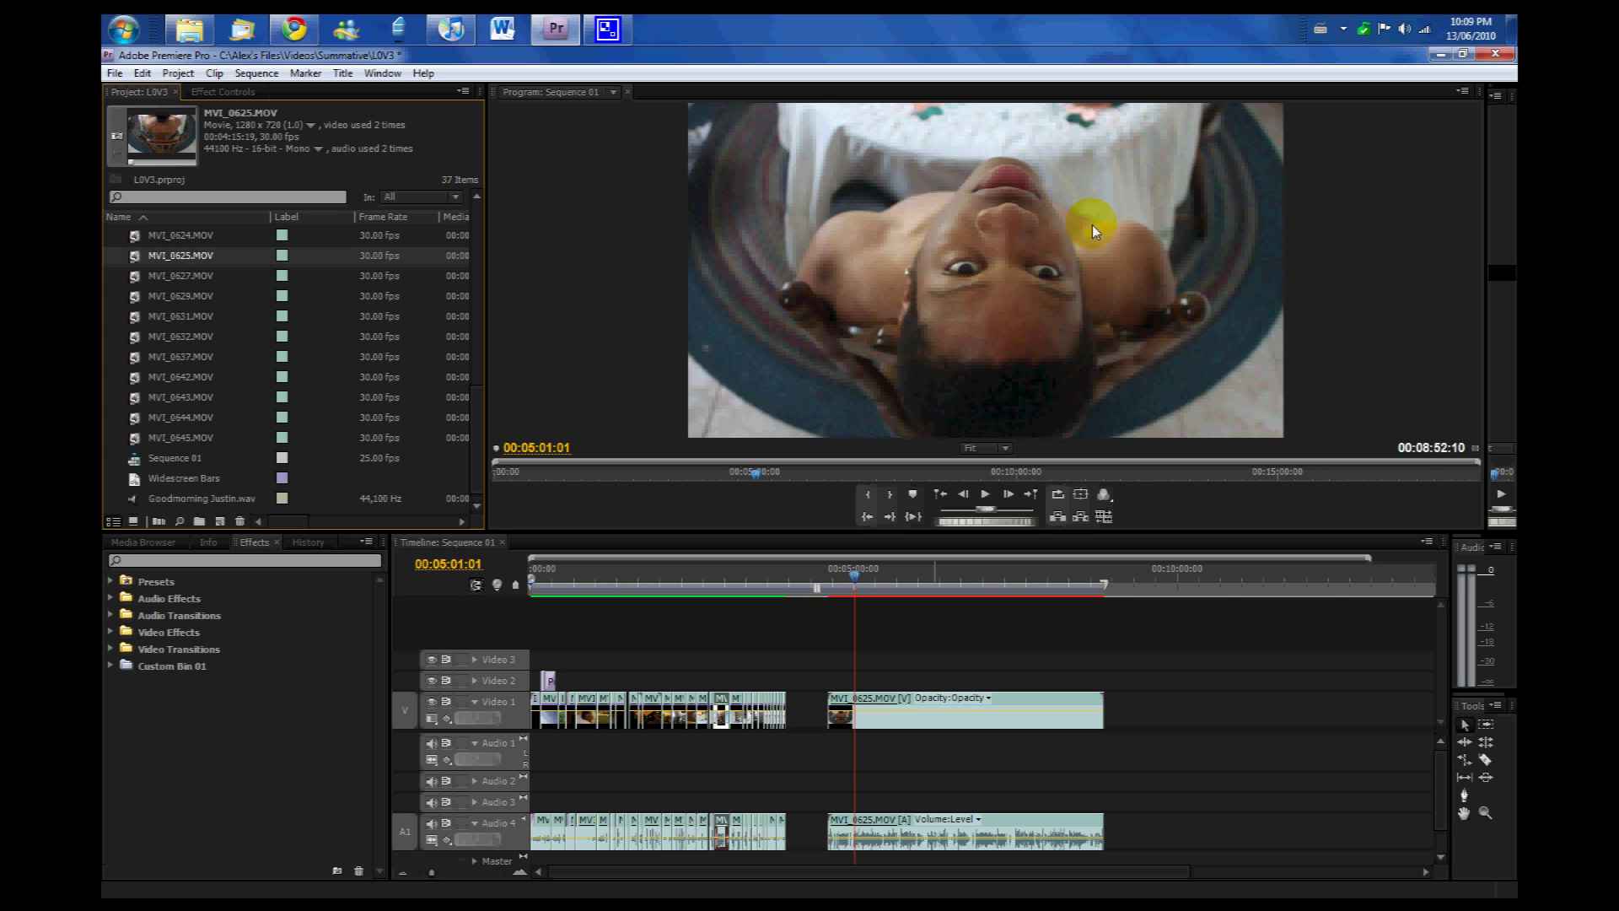
pyautogui.moveTo(1091, 224); pyautogui.dragTo(485, 455)
# Step: Apply the Levels effect from Video Effects > Adjust to MVI_0625
pyautogui.click(112, 632)
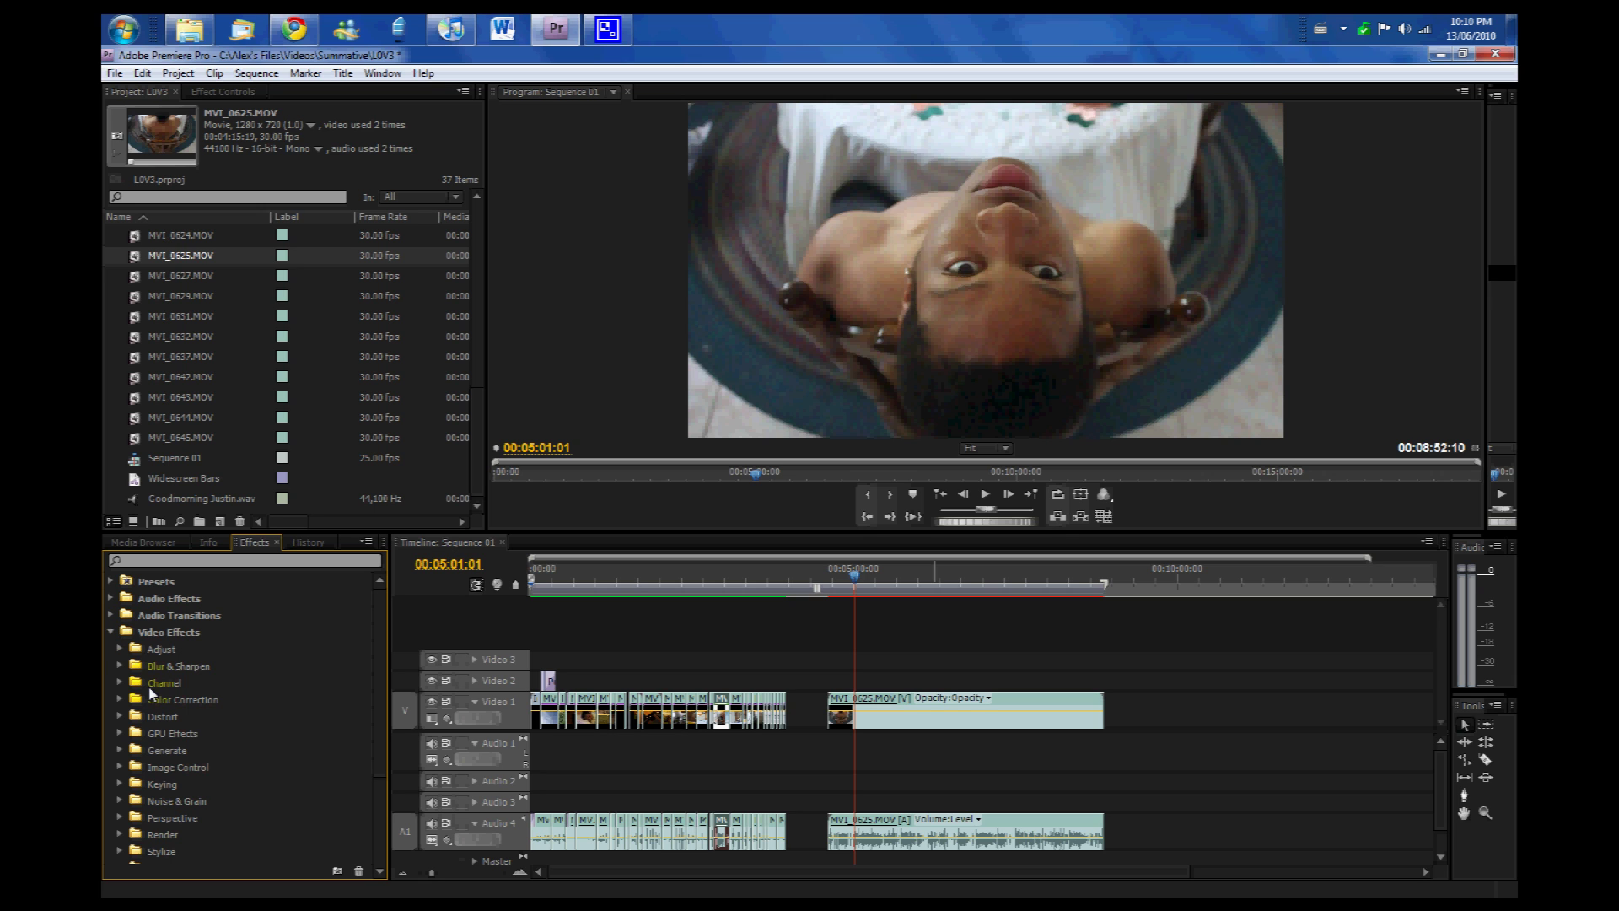
pyautogui.click(120, 648)
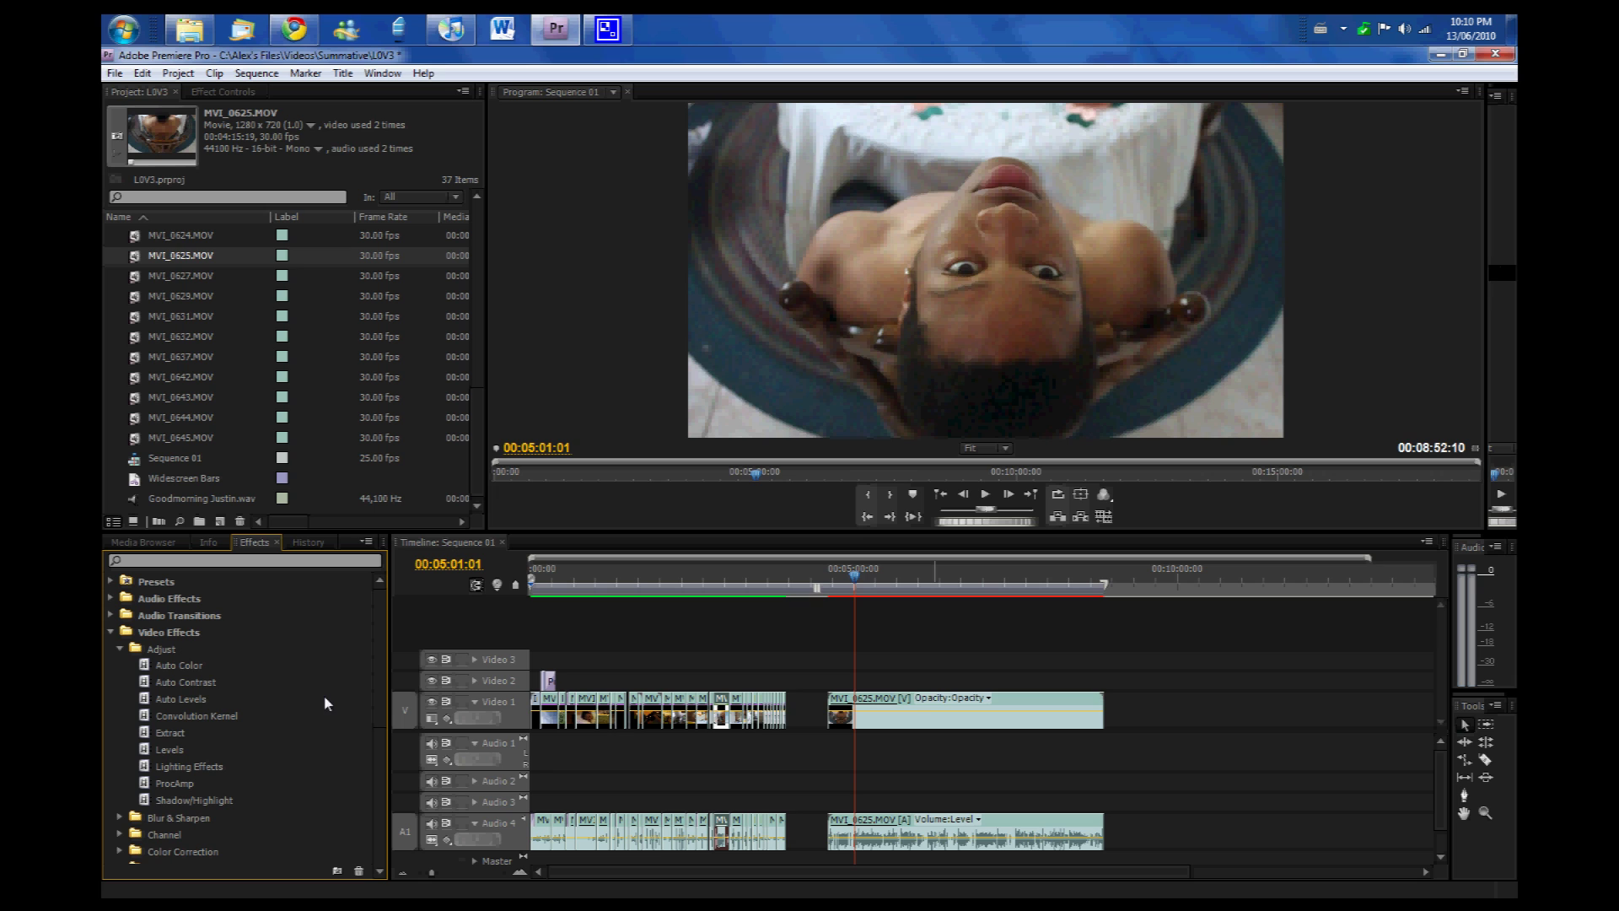
pyautogui.click(150, 753)
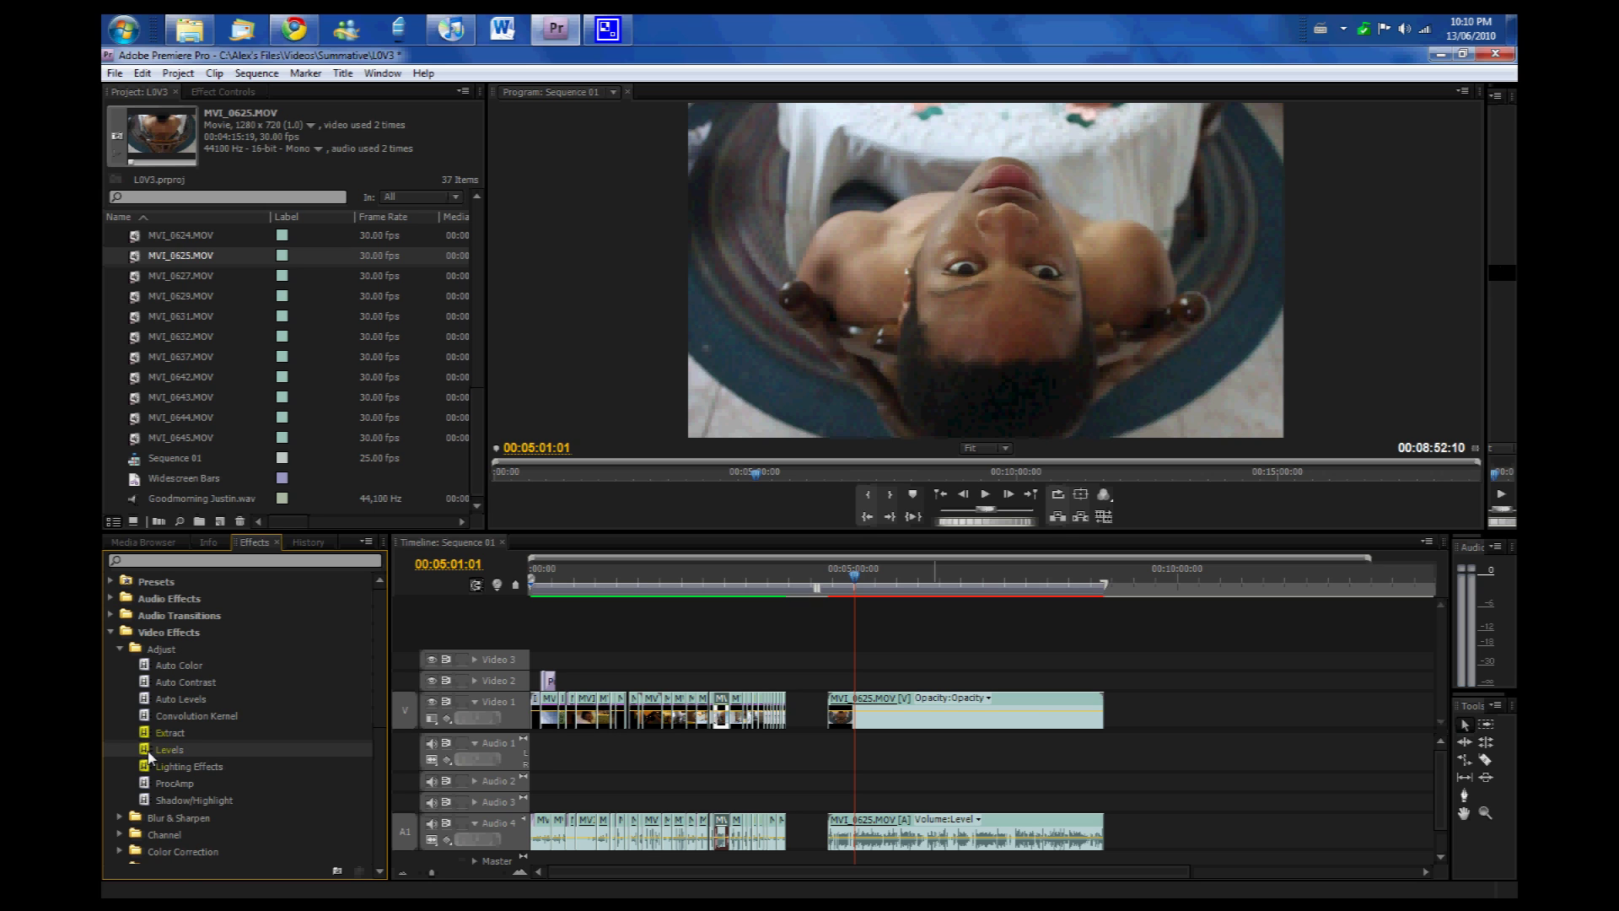
pyautogui.moveTo(150, 755); pyautogui.dragTo(950, 700)
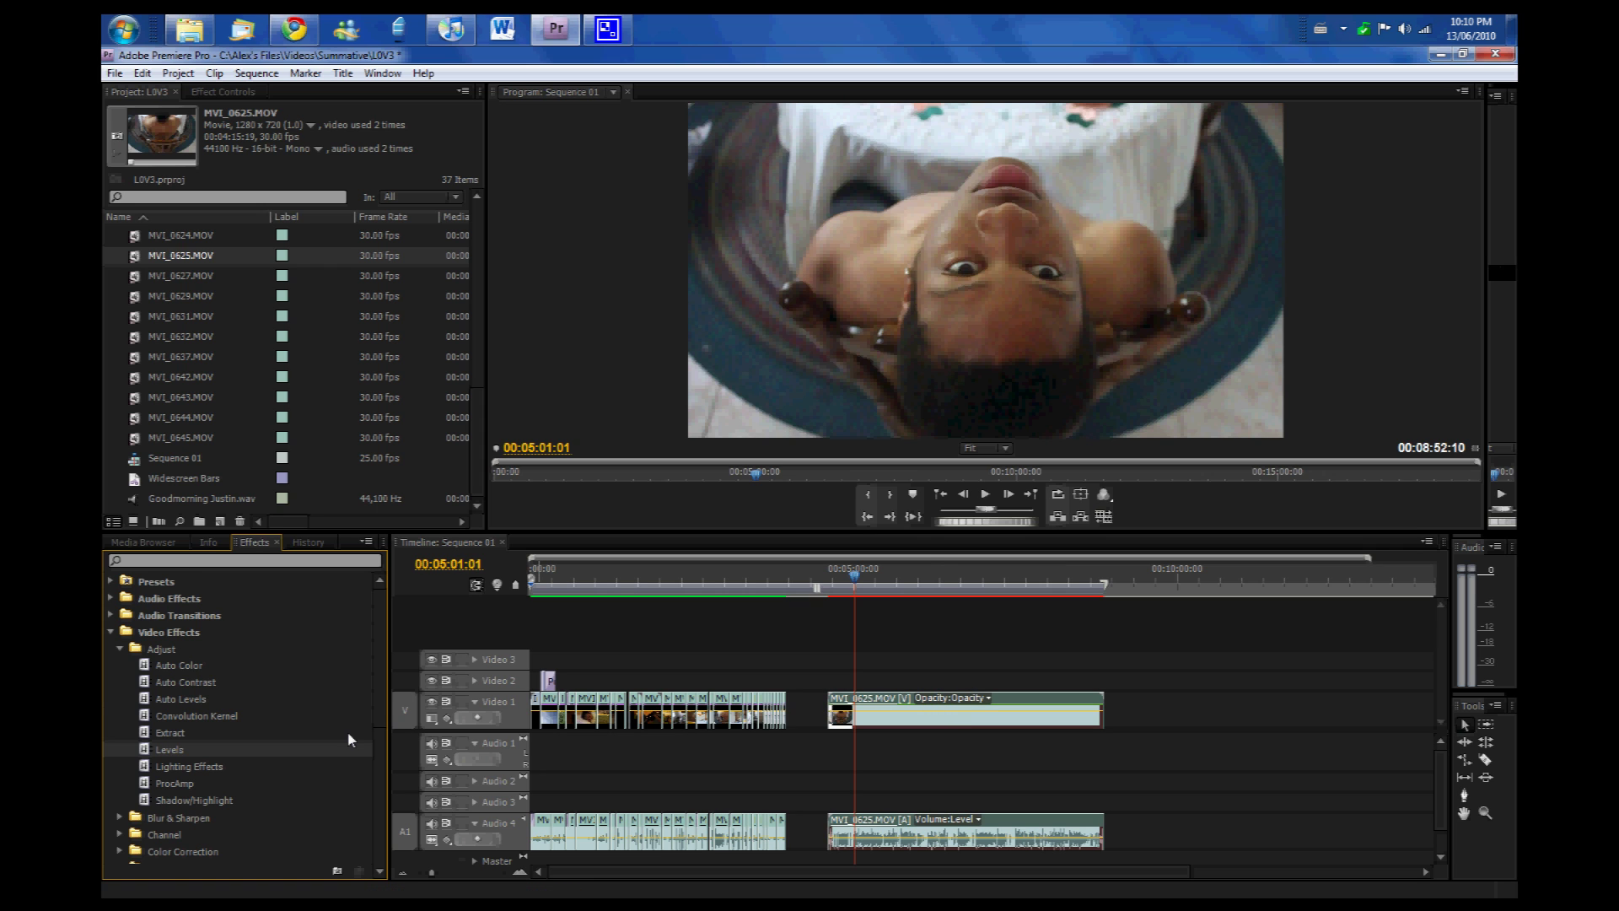
# Step: Apply Brightness & Contrast and Color Balance (HLS) from Color Correction to MVI_0625
pyautogui.scroll(-2, 351, 740)
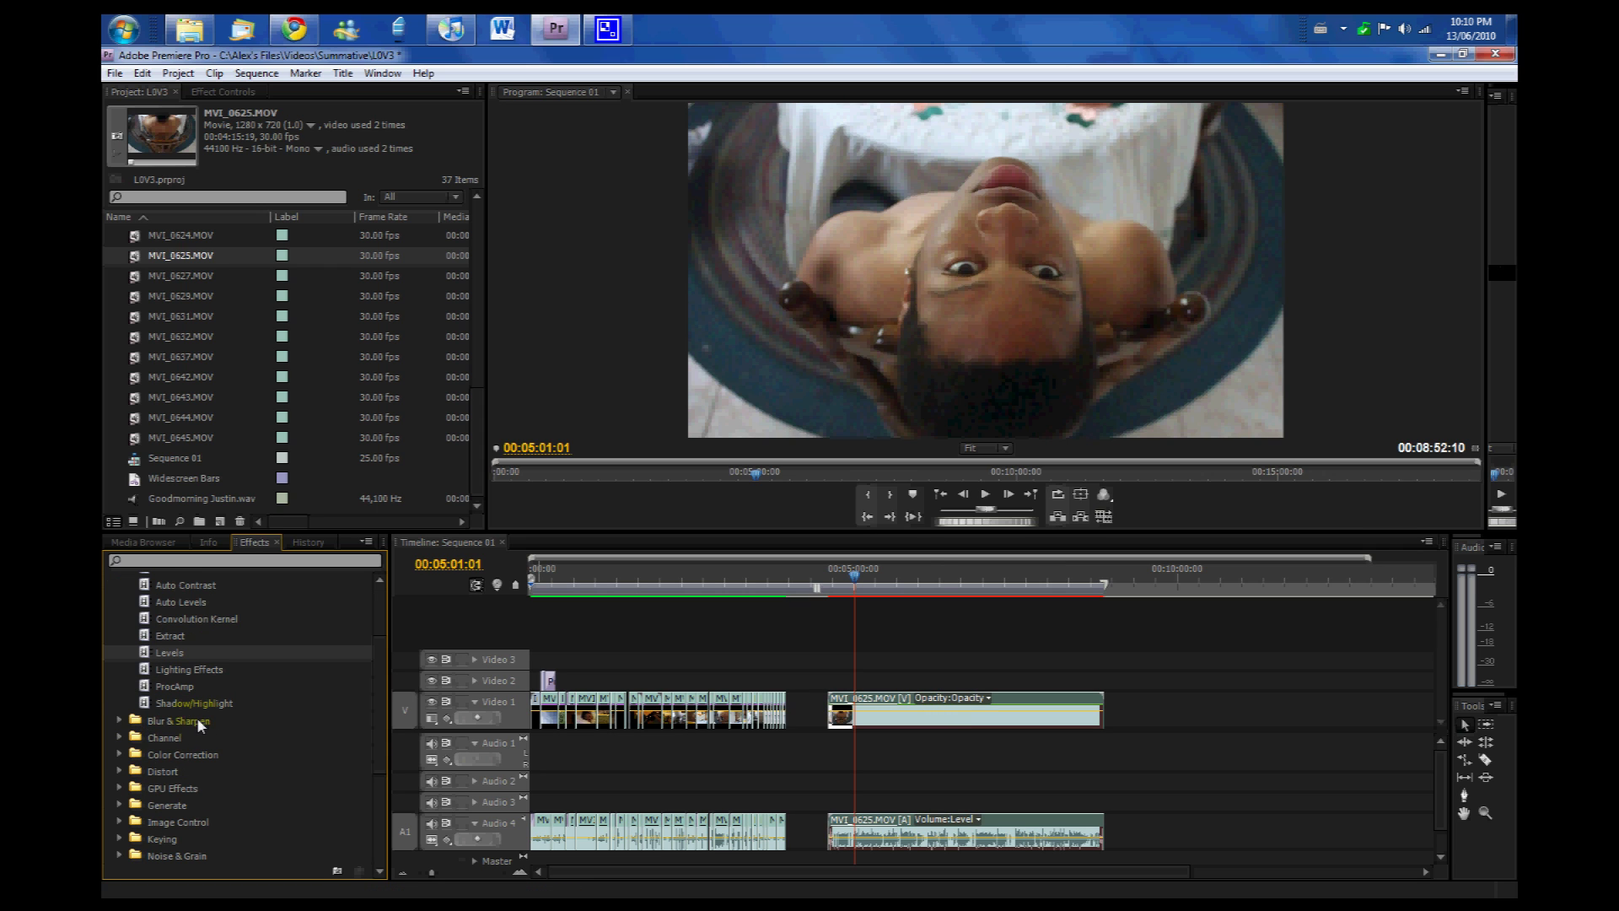
pyautogui.click(120, 755)
pyautogui.scroll(-2, 173, 713)
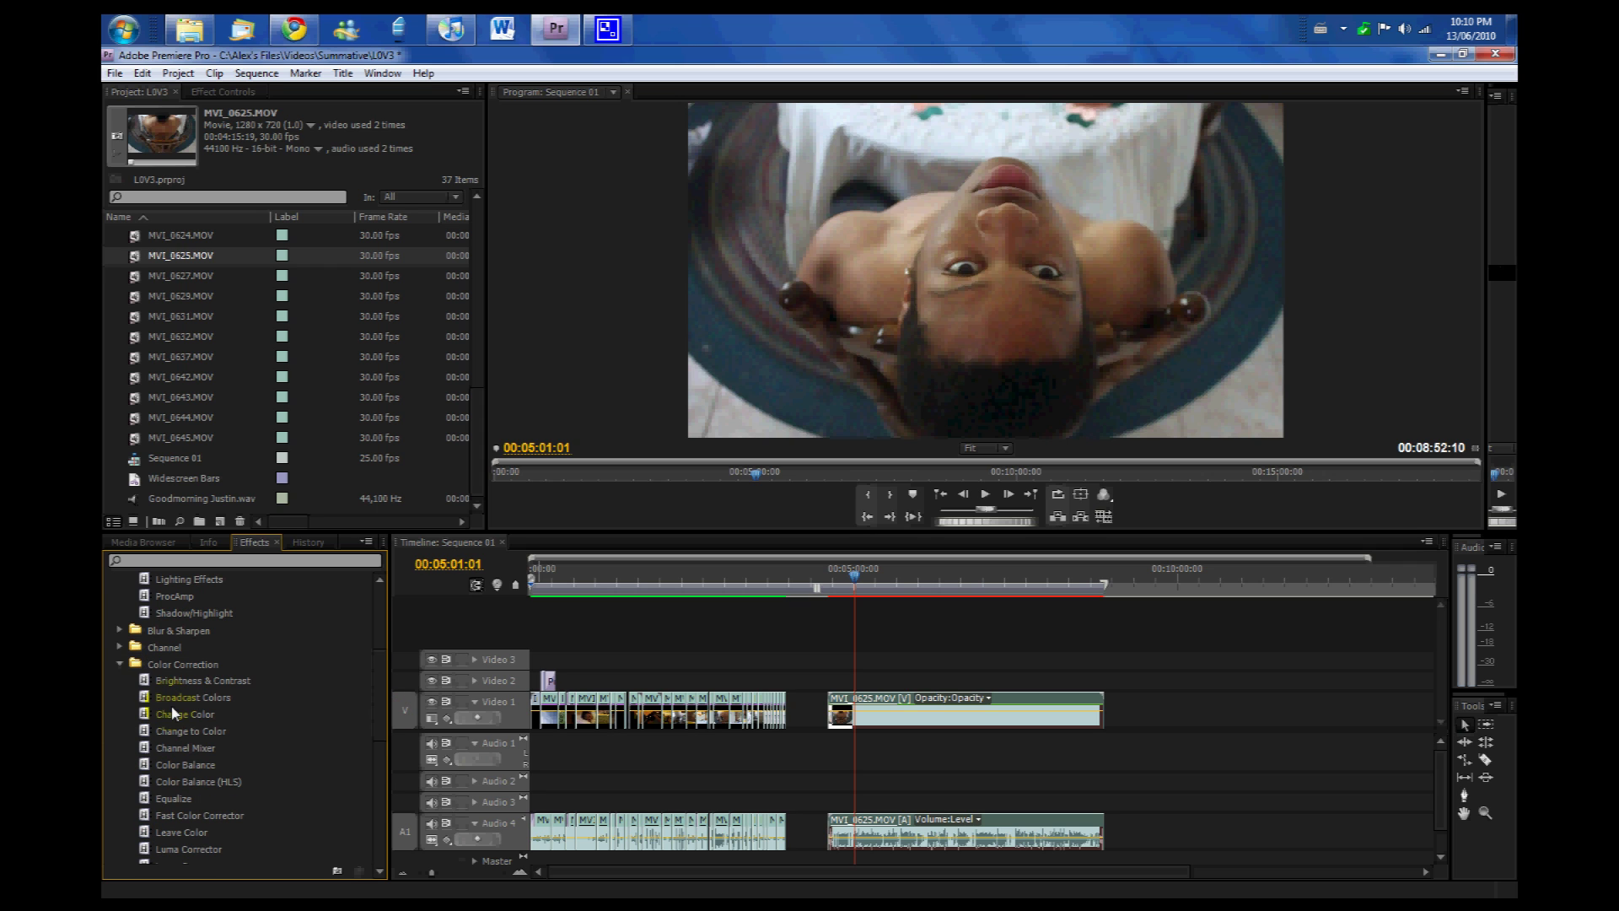
pyautogui.moveTo(194, 679); pyautogui.dragTo(884, 715)
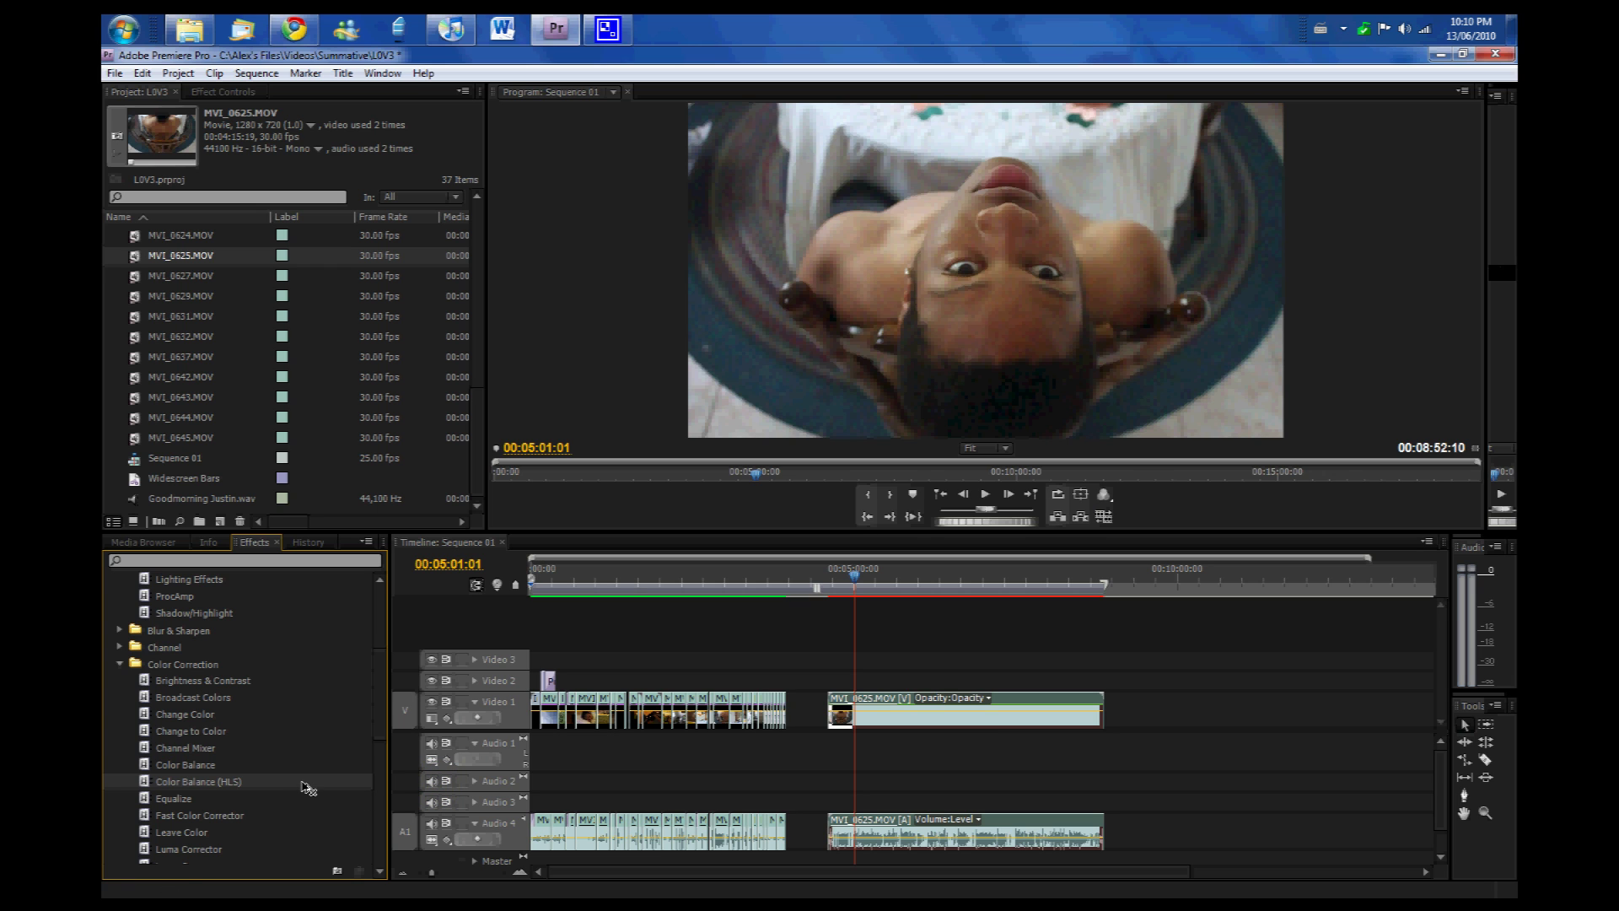
pyautogui.moveTo(305, 786); pyautogui.dragTo(595, 753)
# Step: Apply Color Balance to MVI_0625 and select the clip in the sequence
pyautogui.scroll(4, 343, 623)
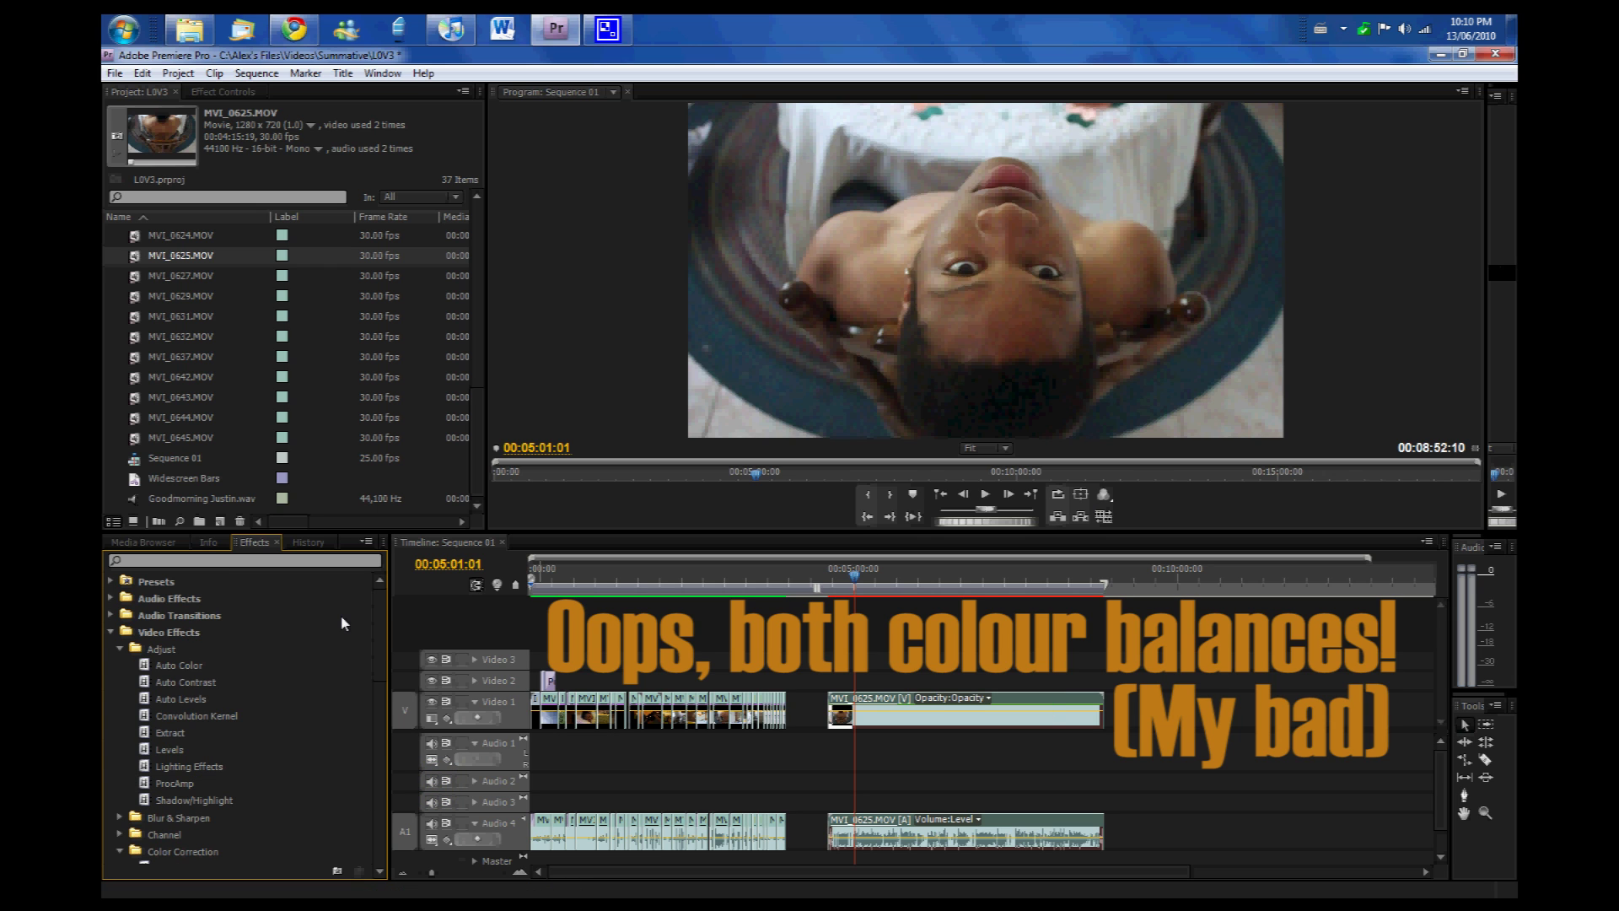
pyautogui.scroll(-5, 377, 721)
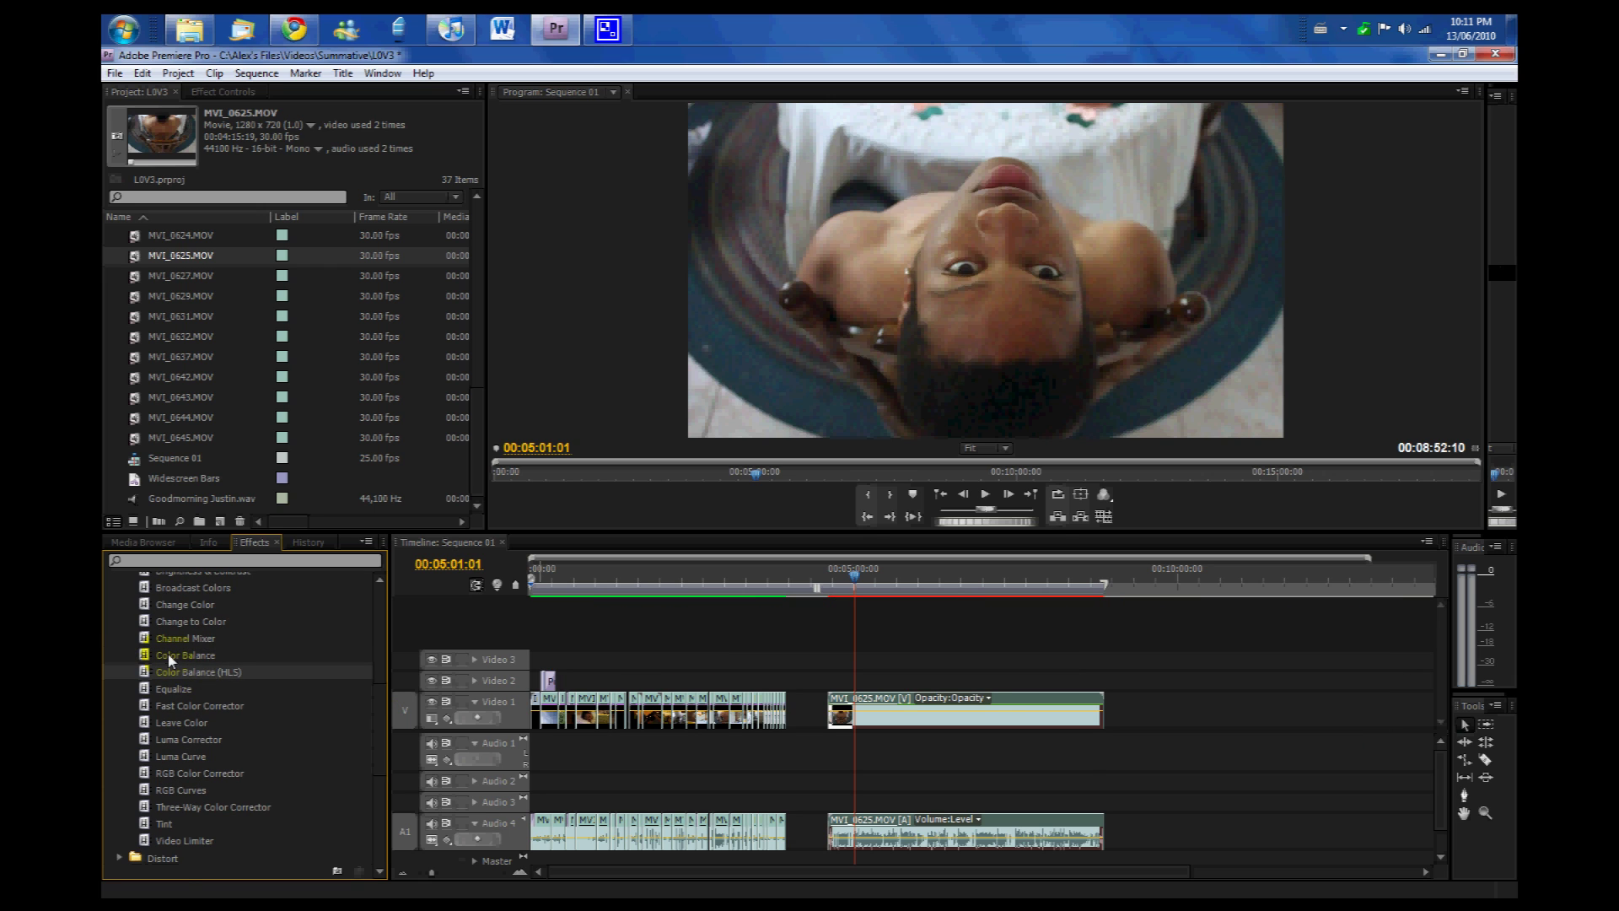
pyautogui.moveTo(170, 660); pyautogui.dragTo(1004, 702)
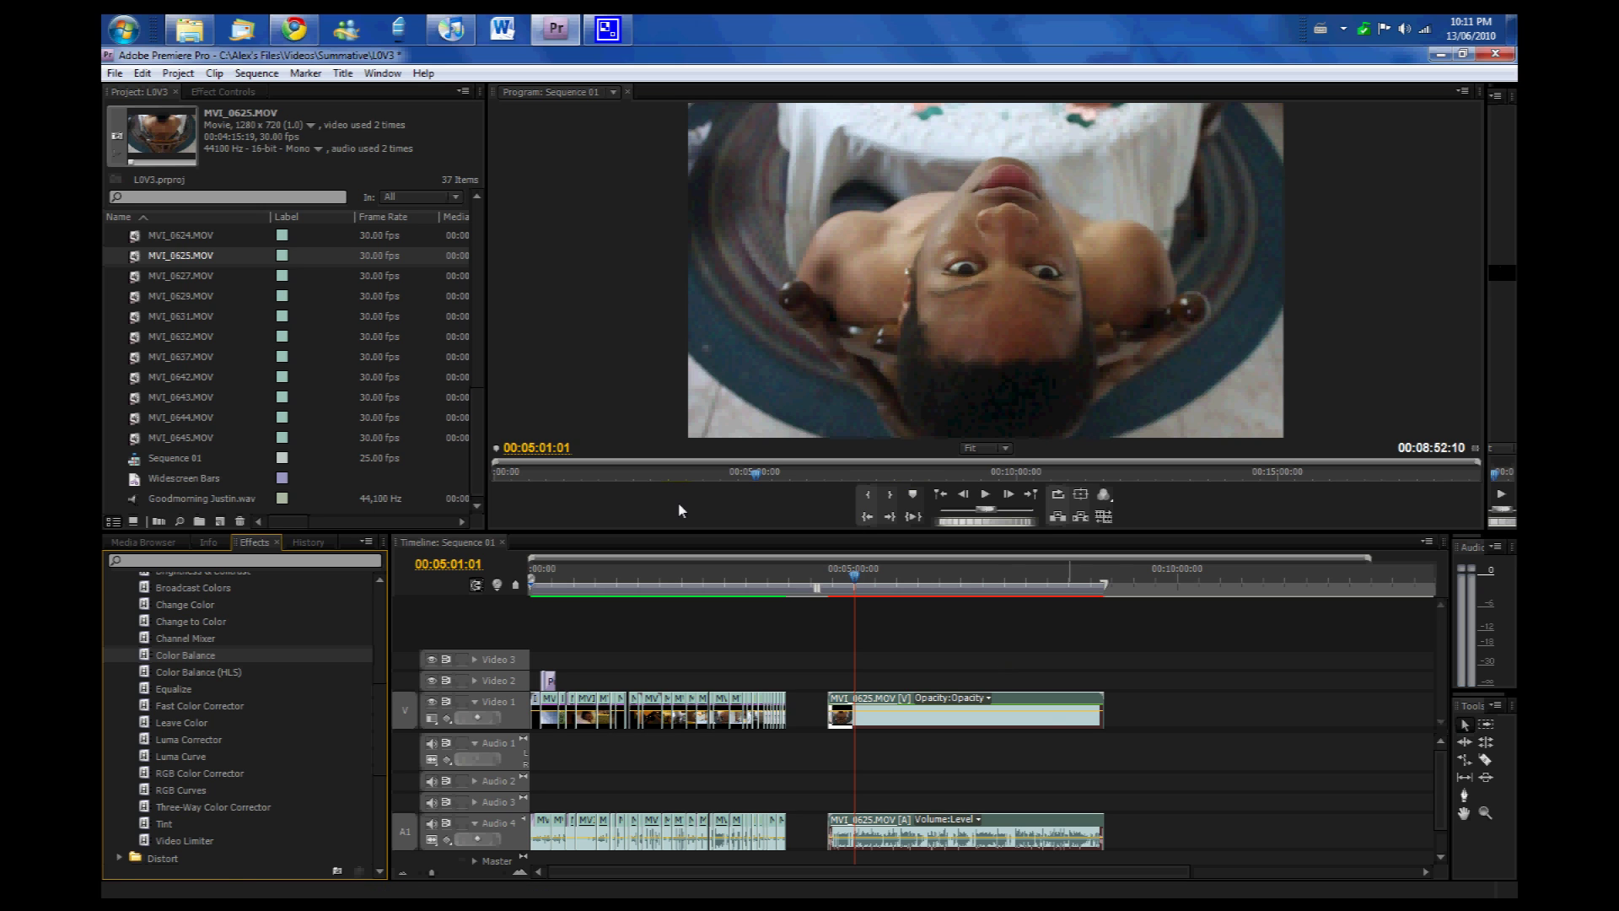
pyautogui.click(1035, 709)
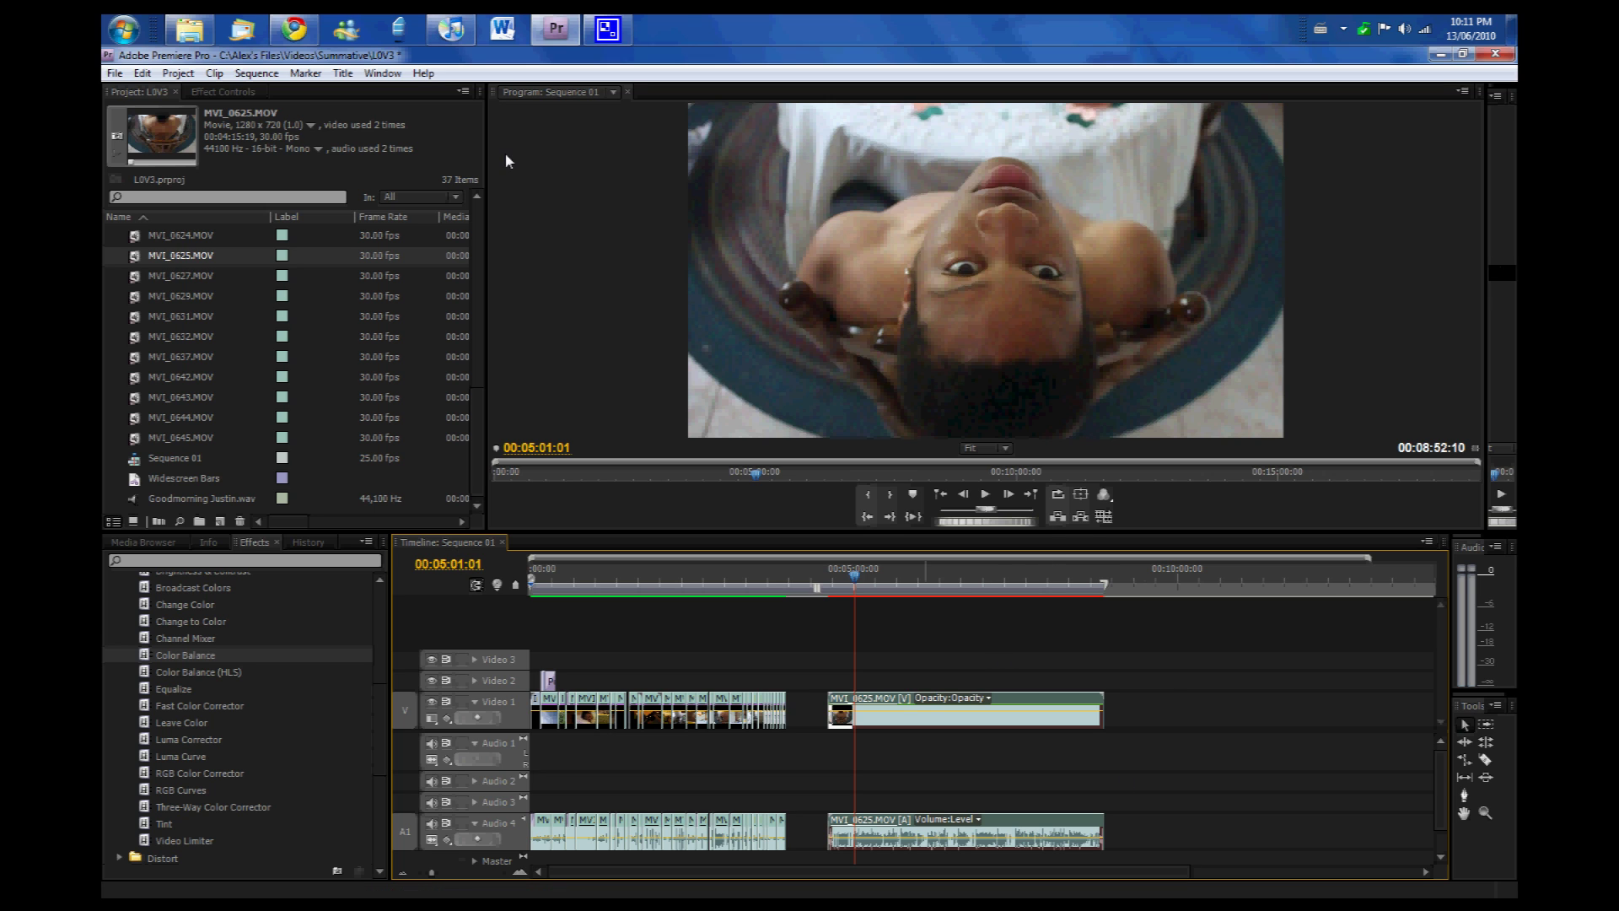
pyautogui.click(253, 72)
# Step: Show MVI_0625's Effect Controls listing Levels, Brightness & Contrast, Color Balance (HLS) and Color Balance
pyautogui.click(371, 74)
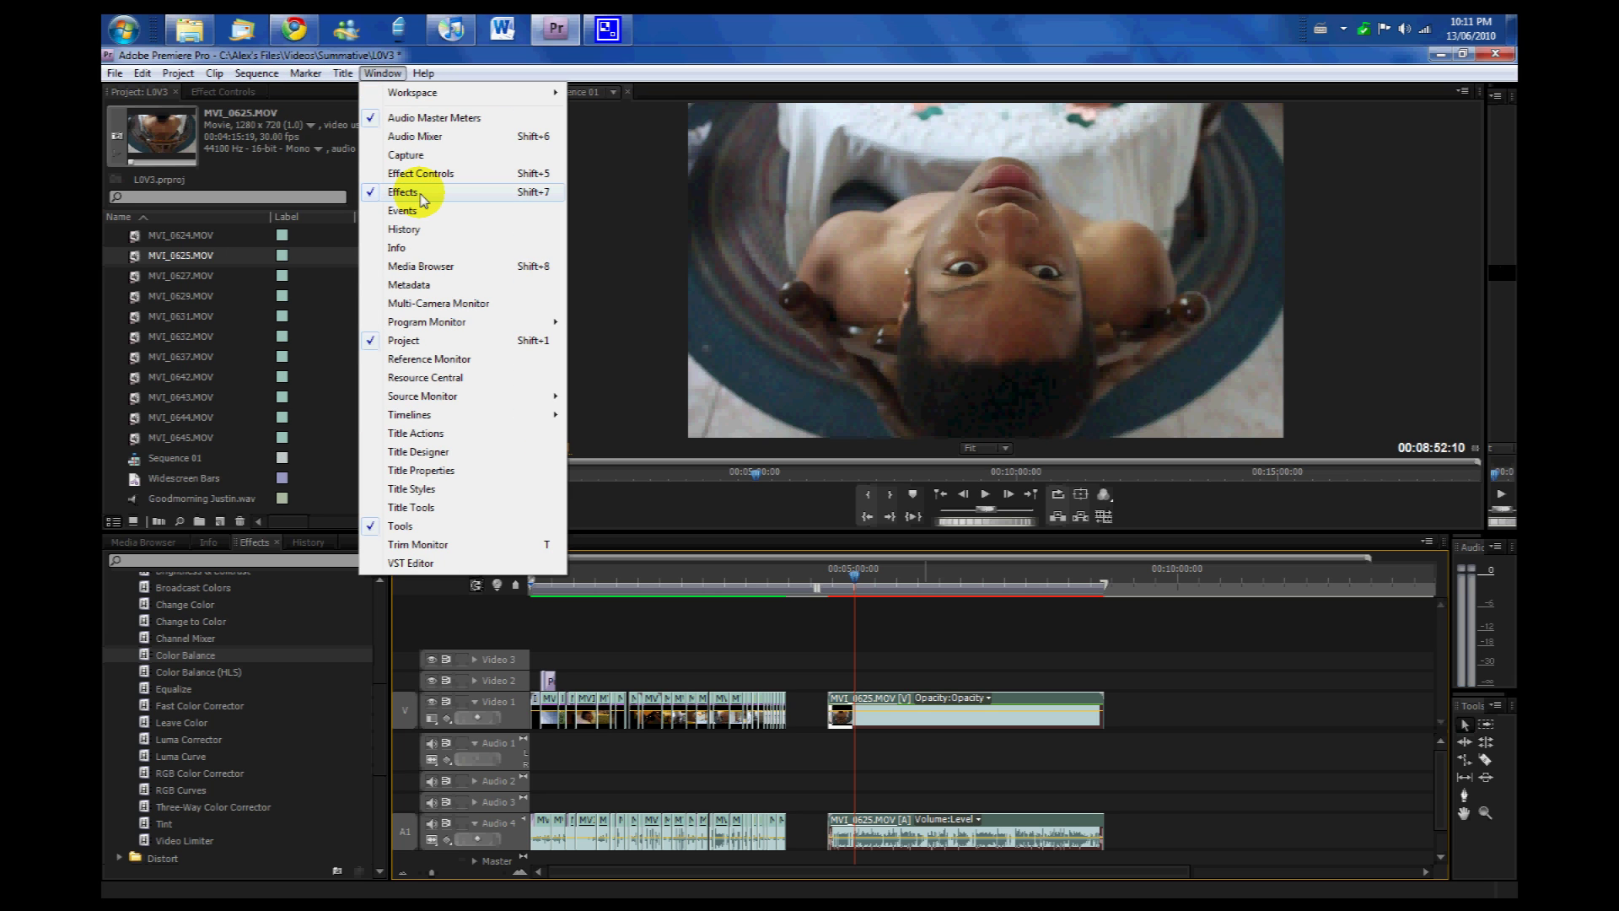
pyautogui.click(377, 199)
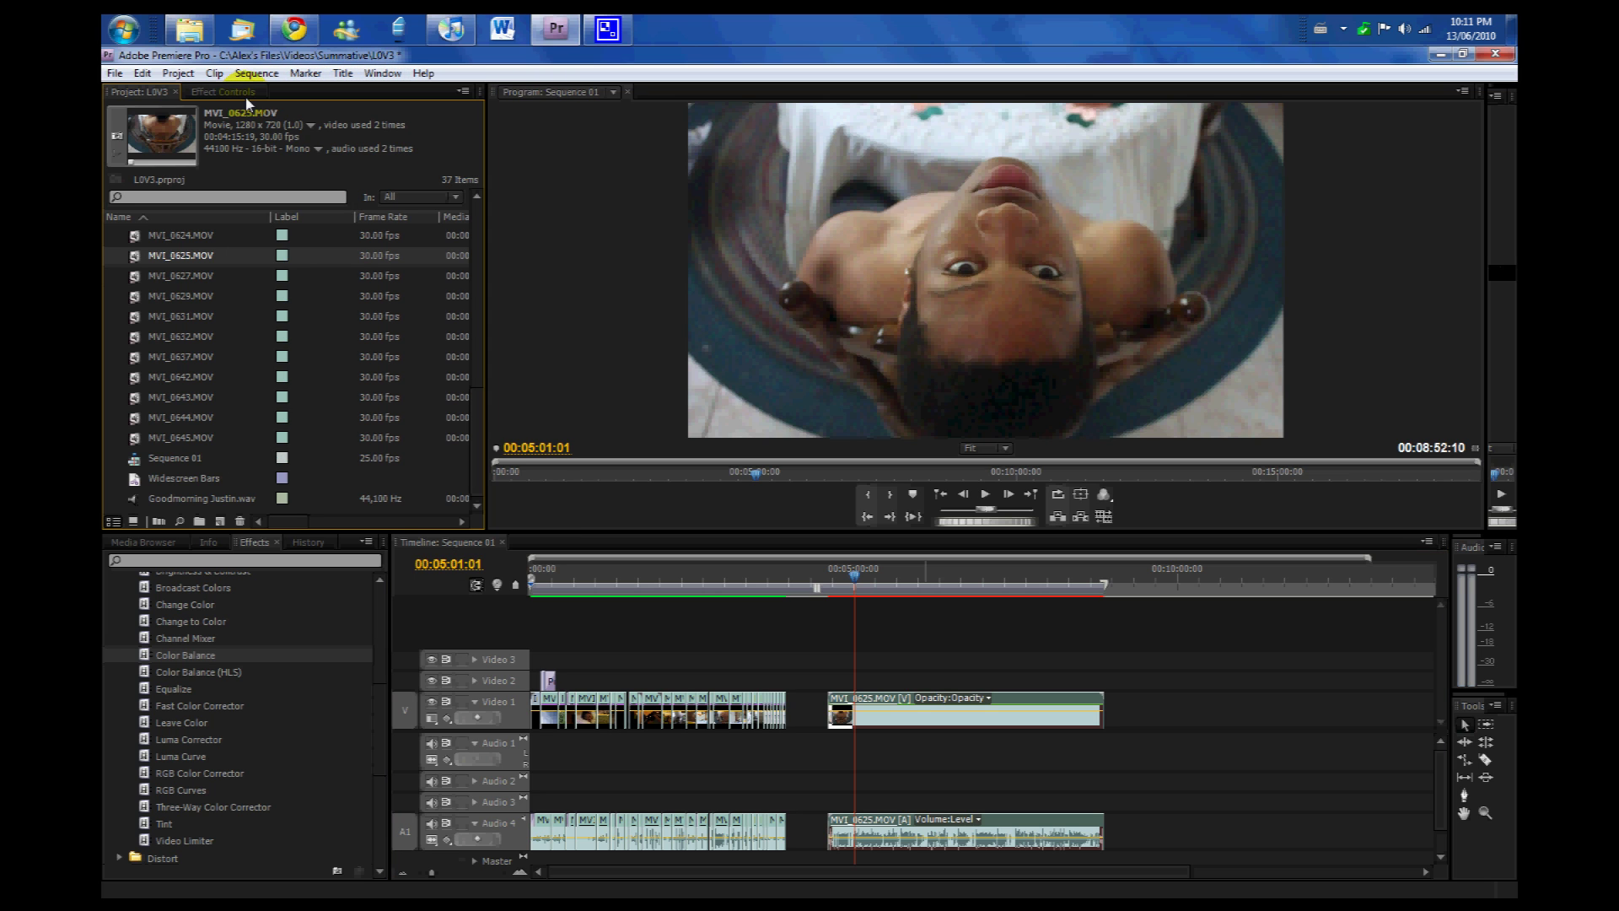
pyautogui.click(224, 92)
pyautogui.click(959, 714)
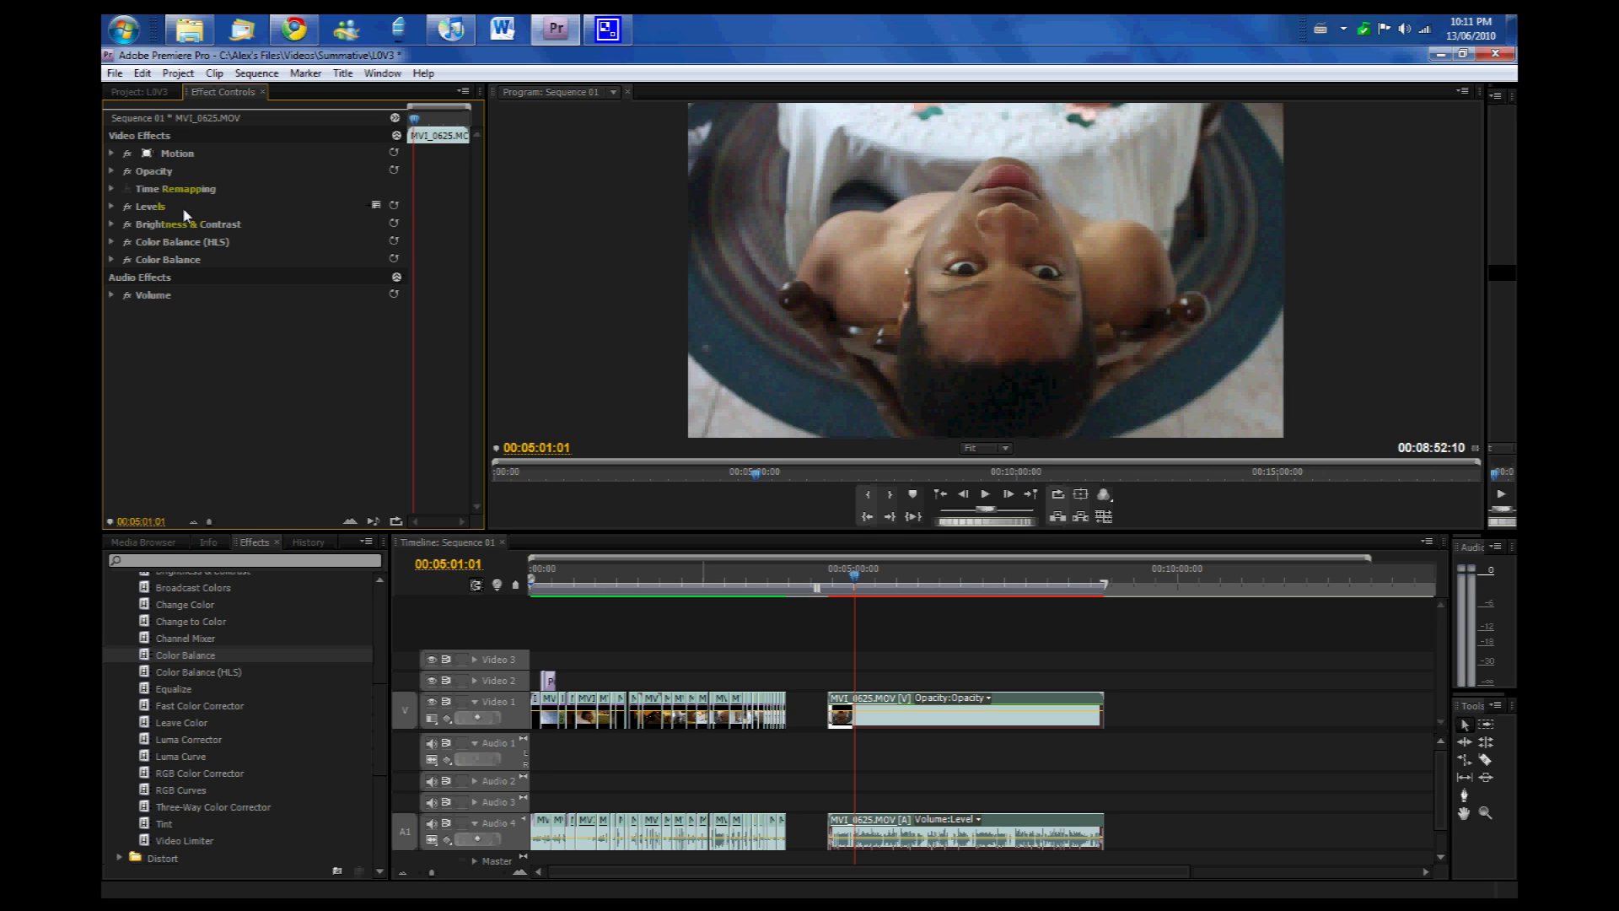
# Step: Set Levels RGB Black Input to 15 and RGB White Input to 230
pyautogui.click(111, 206)
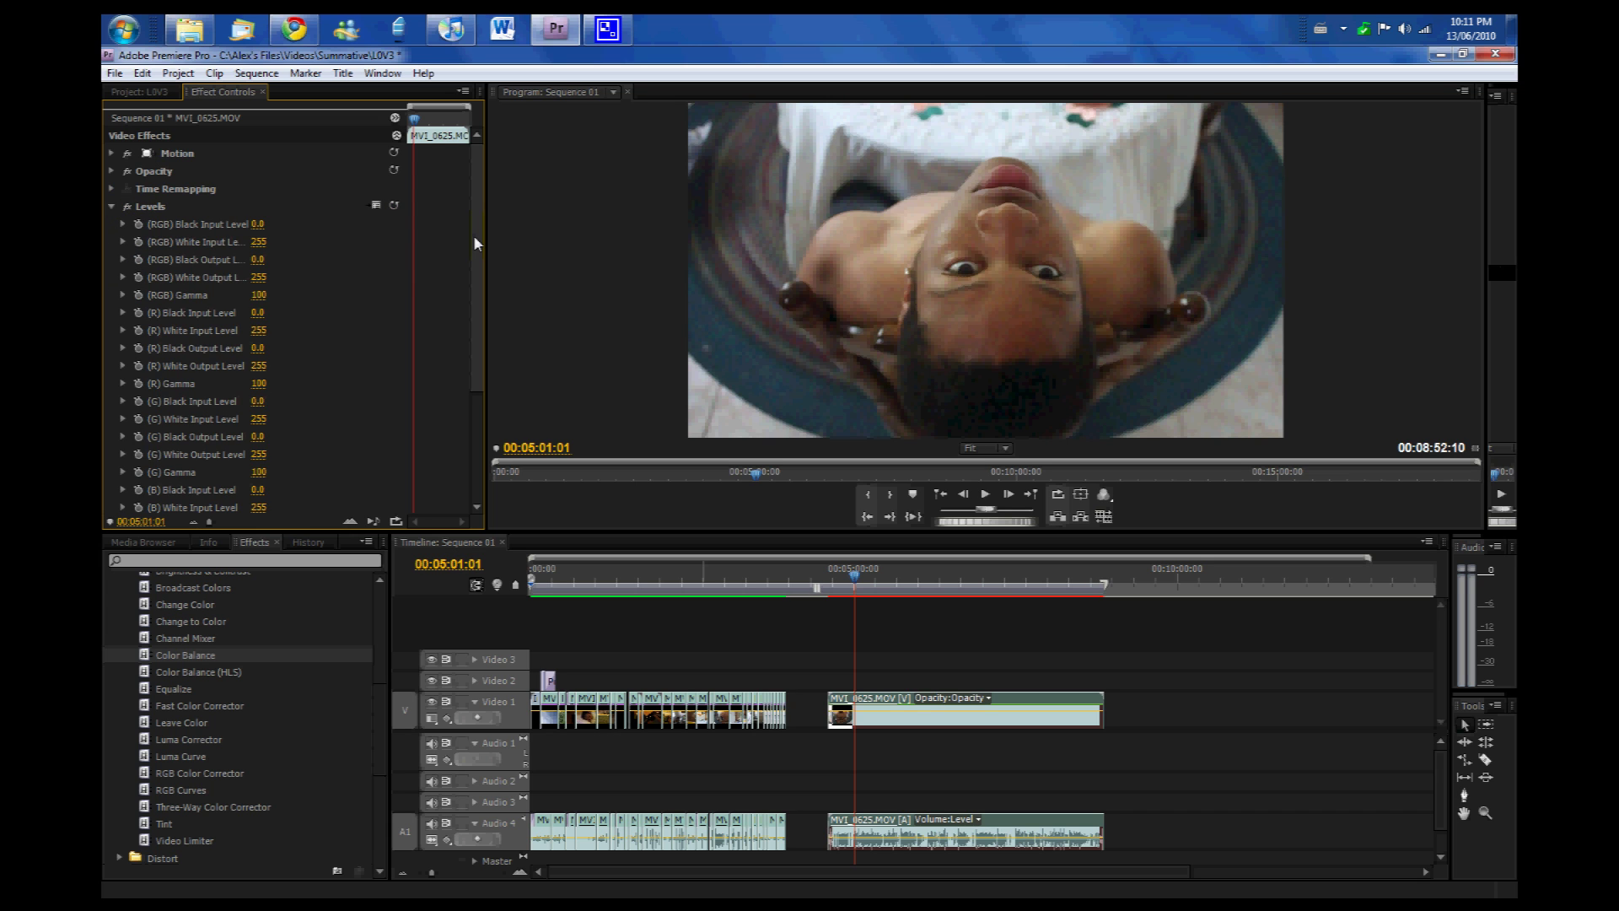
pyautogui.moveTo(475, 239); pyautogui.dragTo(190, 204)
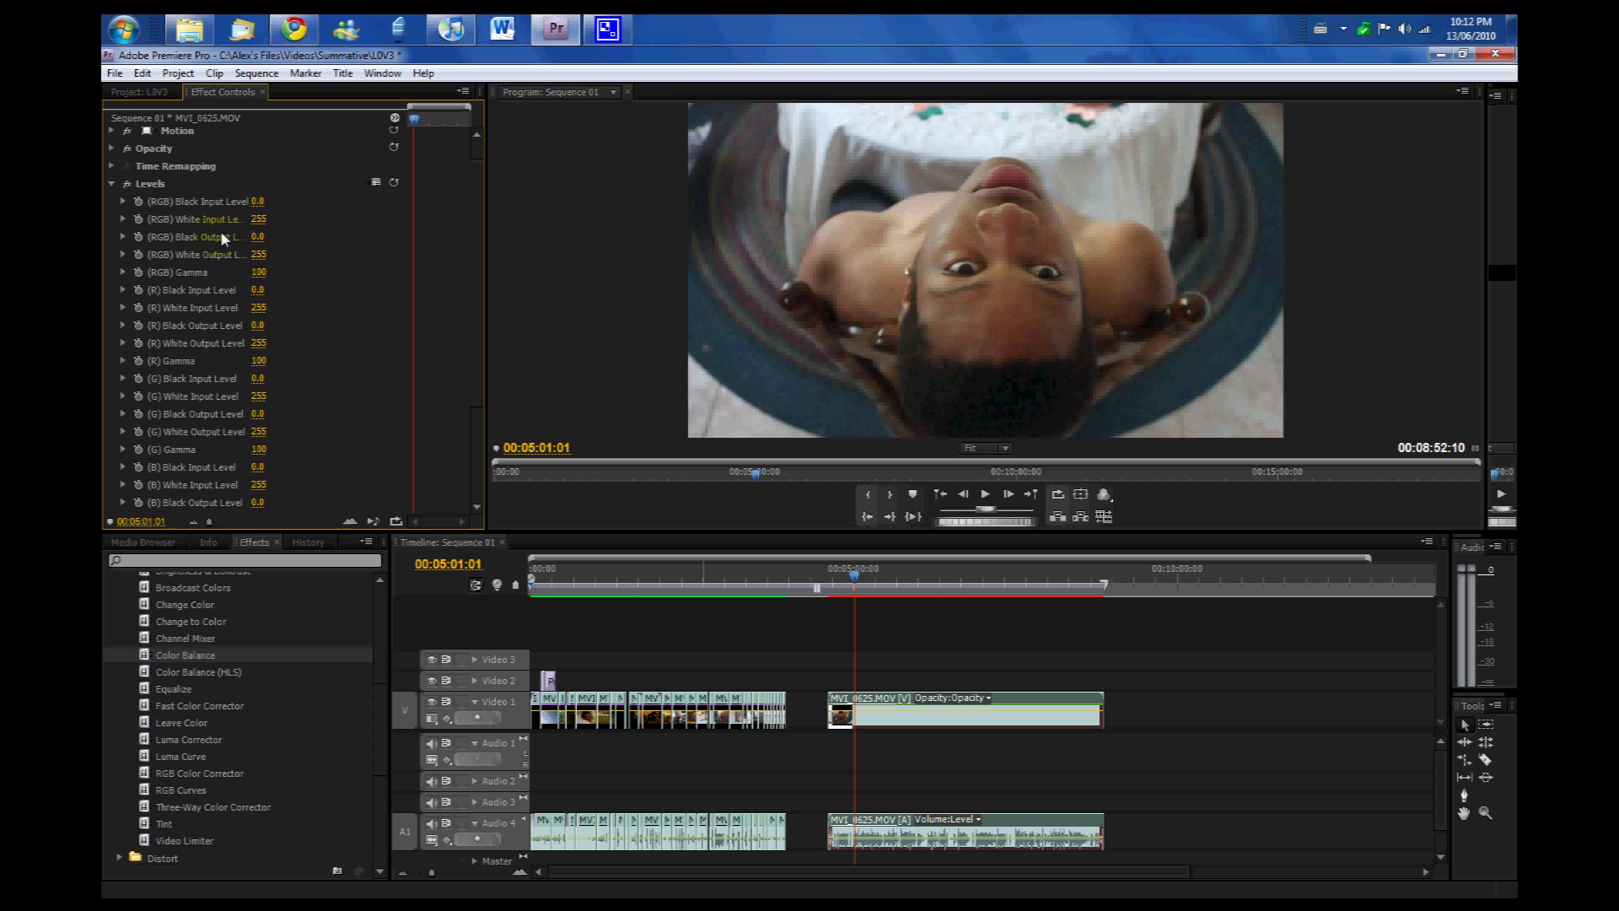
pyautogui.moveTo(254, 209); pyautogui.dragTo(286, 208)
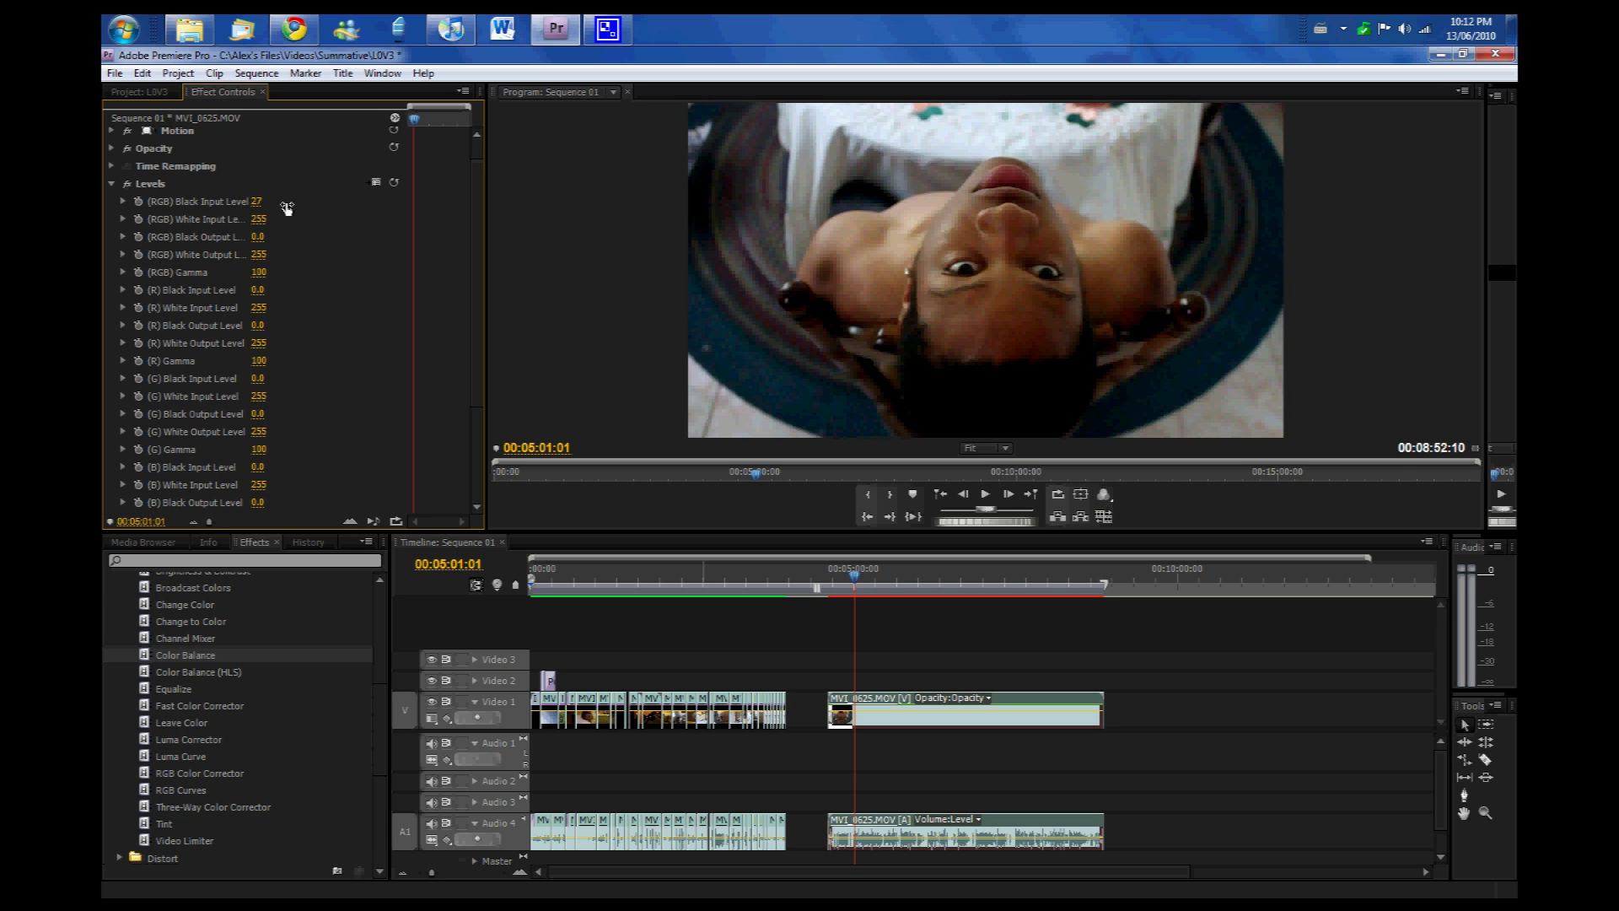
pyautogui.moveTo(287, 208); pyautogui.dragTo(279, 211)
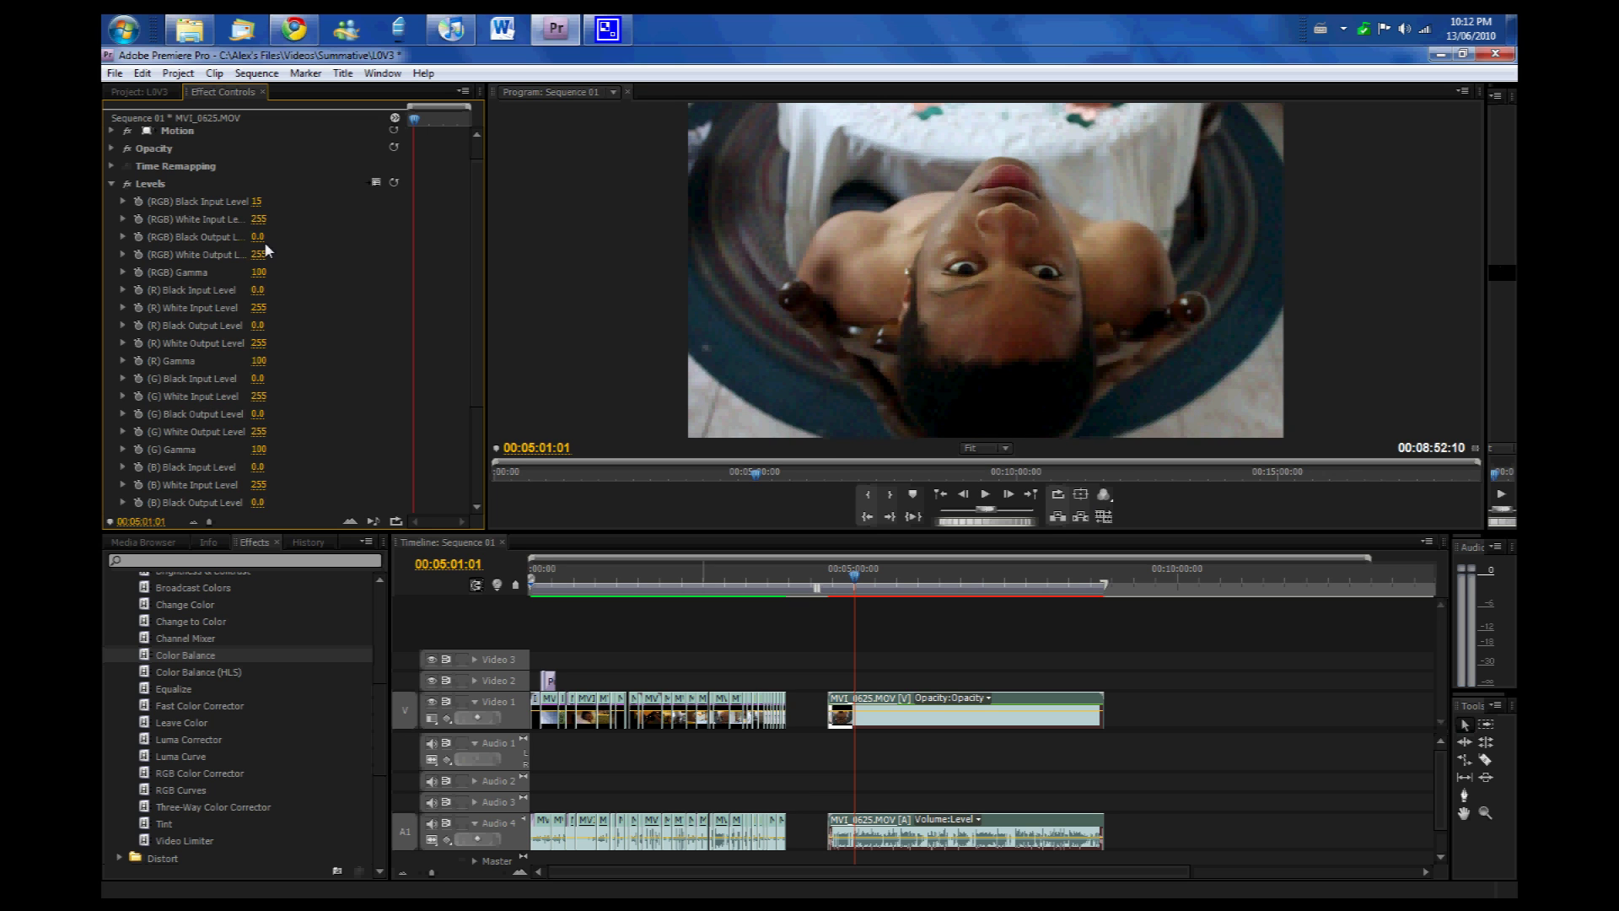
pyautogui.moveTo(263, 226); pyautogui.dragTo(242, 233)
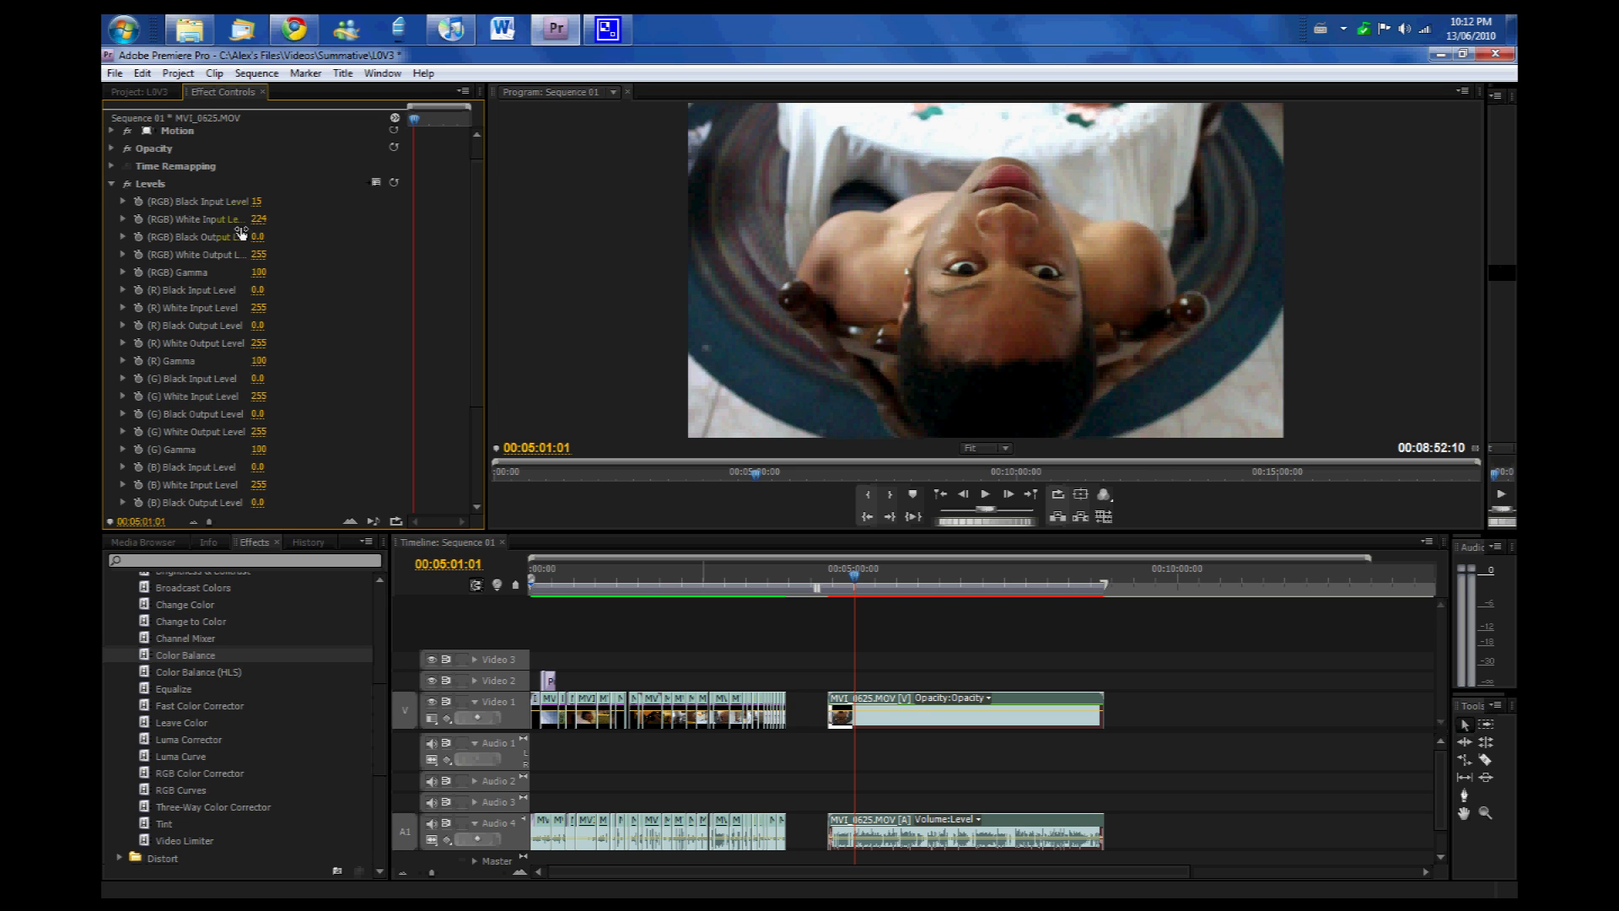
pyautogui.moveTo(241, 234); pyautogui.dragTo(270, 220)
# Step: Lower the Levels RGB Gamma to 90 to darken the clip
pyautogui.moveTo(256, 238); pyautogui.dragTo(288, 257)
pyautogui.scroll(-2, 484, 416)
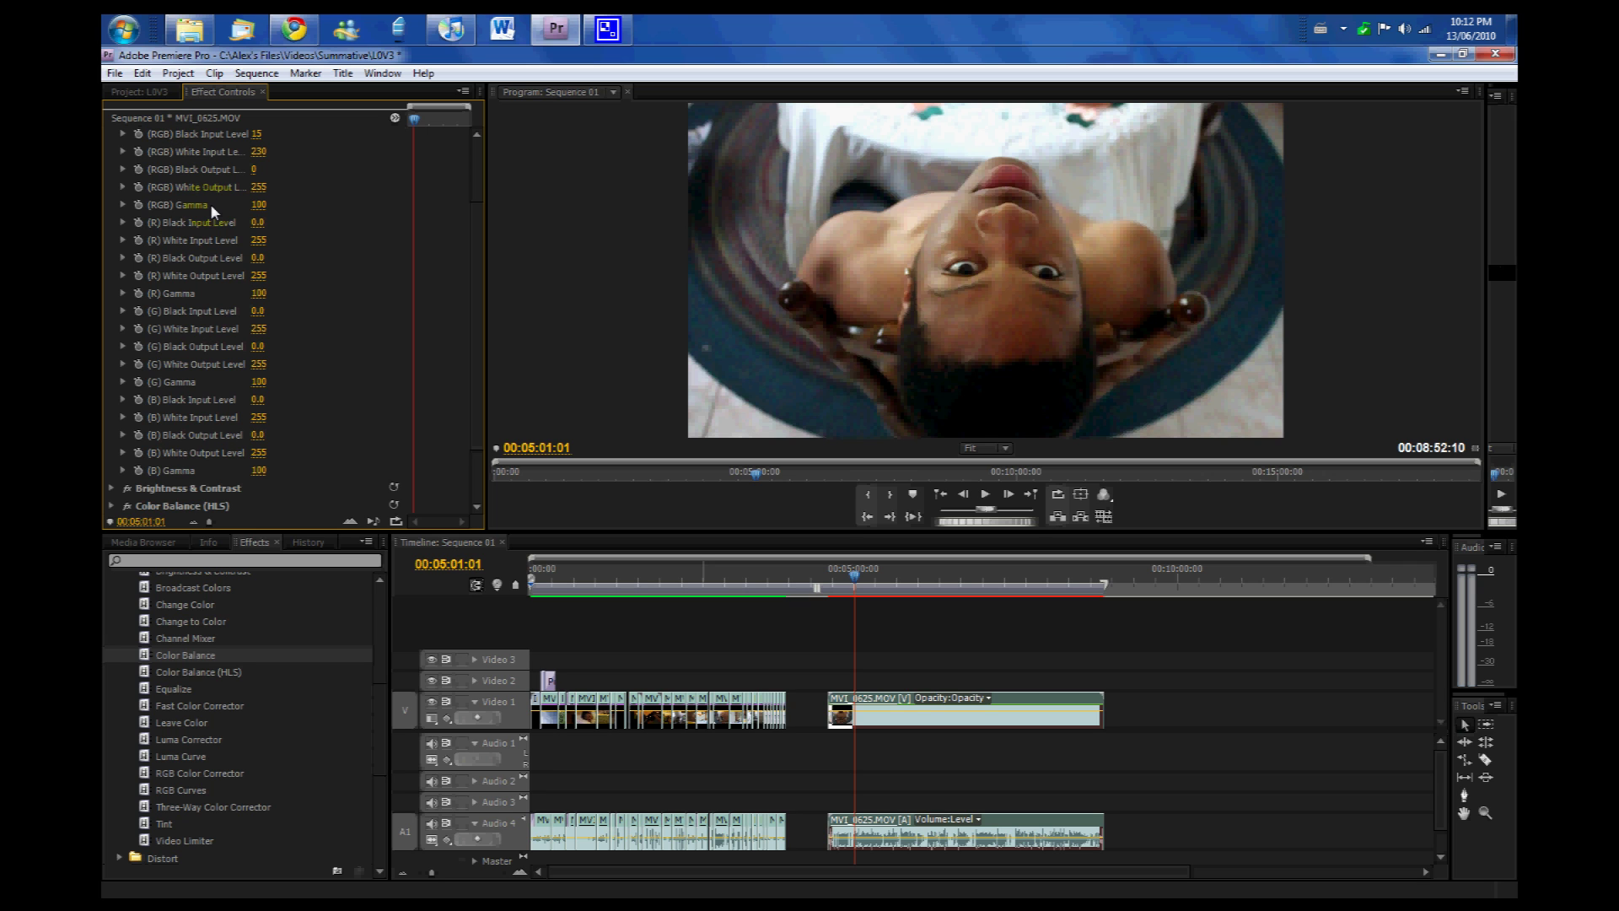
pyautogui.moveTo(260, 211)
pyautogui.mouseDown()
pyautogui.moveTo(220, 210)
pyautogui.moveTo(242, 210)
pyautogui.mouseUp()
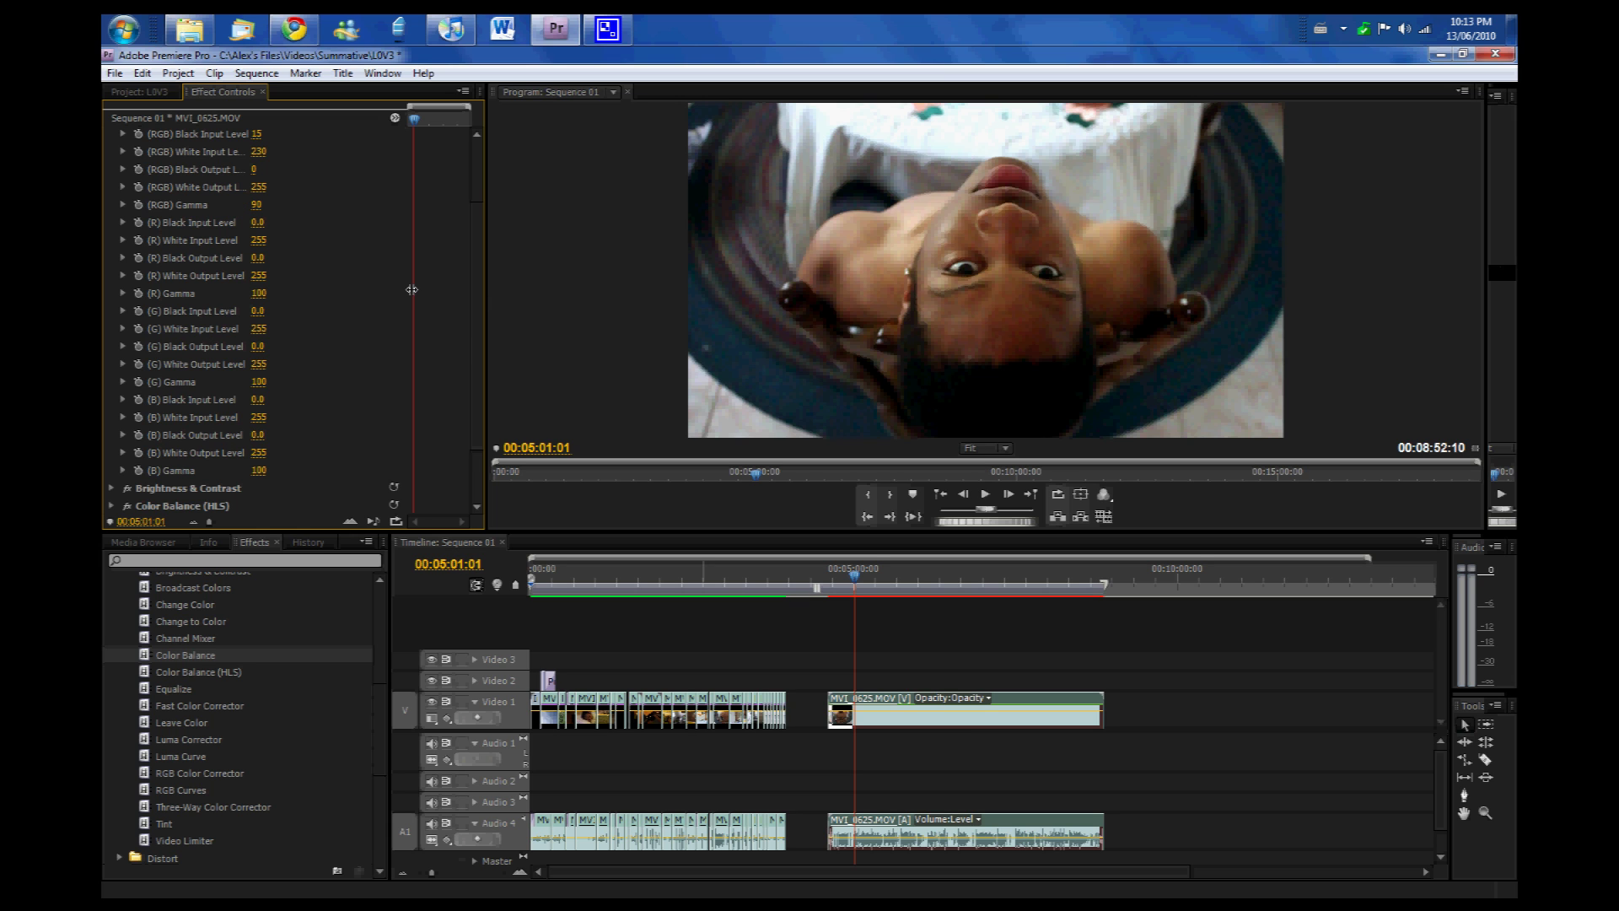
pyautogui.moveTo(412, 289); pyautogui.dragTo(413, 291)
# Step: Collapse Levels, expand Brightness & Contrast, and return the playhead to MVI_0625
pyautogui.click(114, 207)
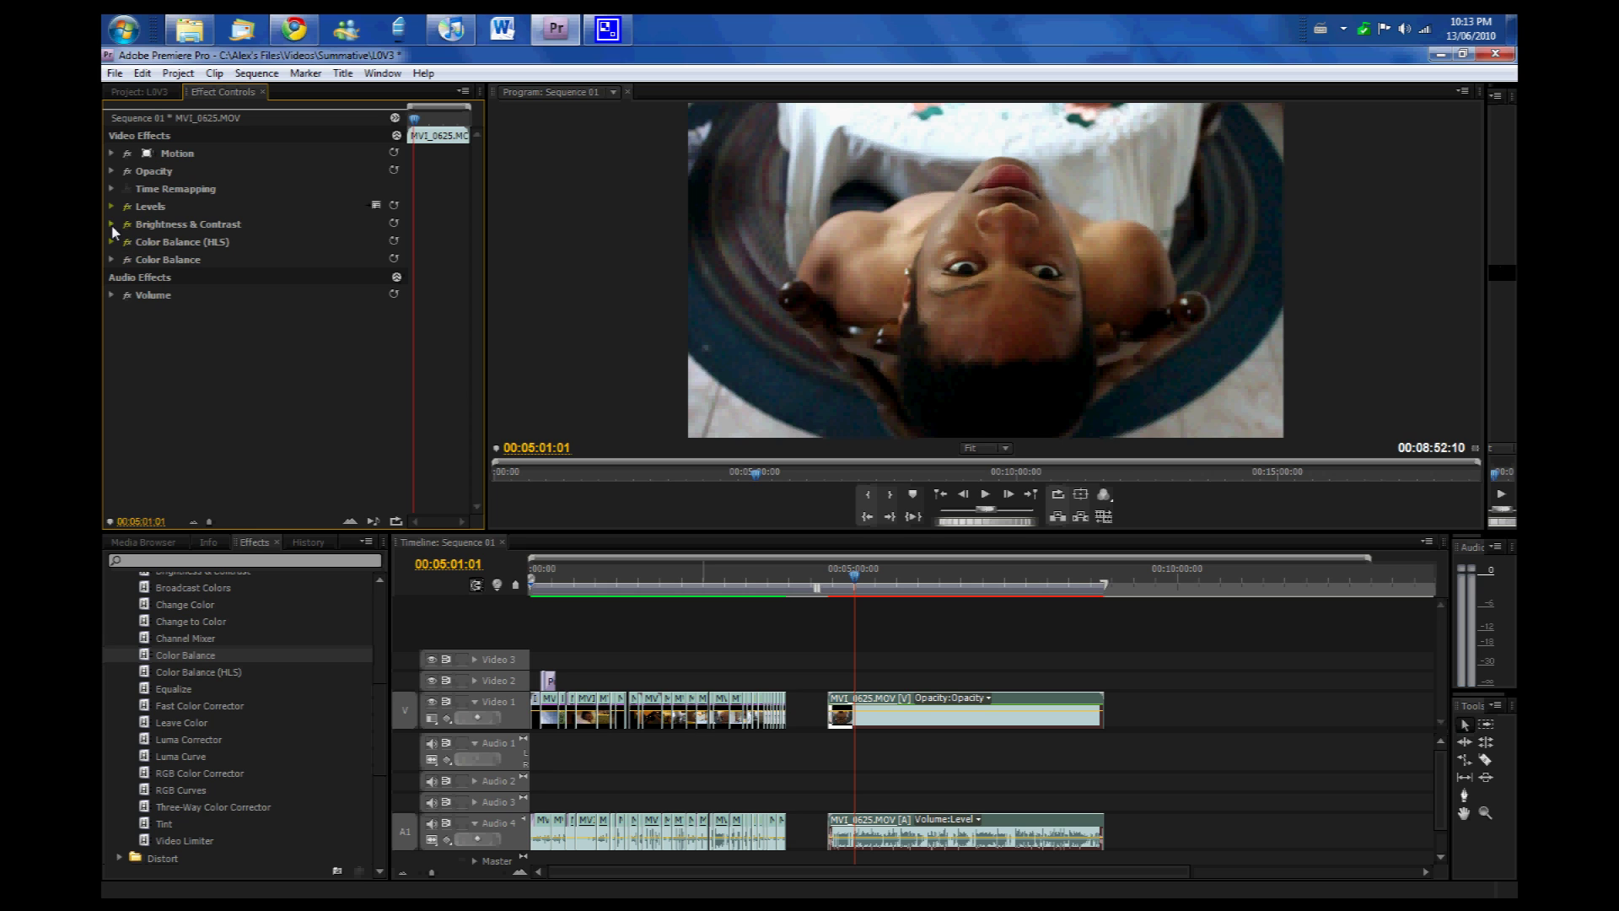
pyautogui.click(110, 224)
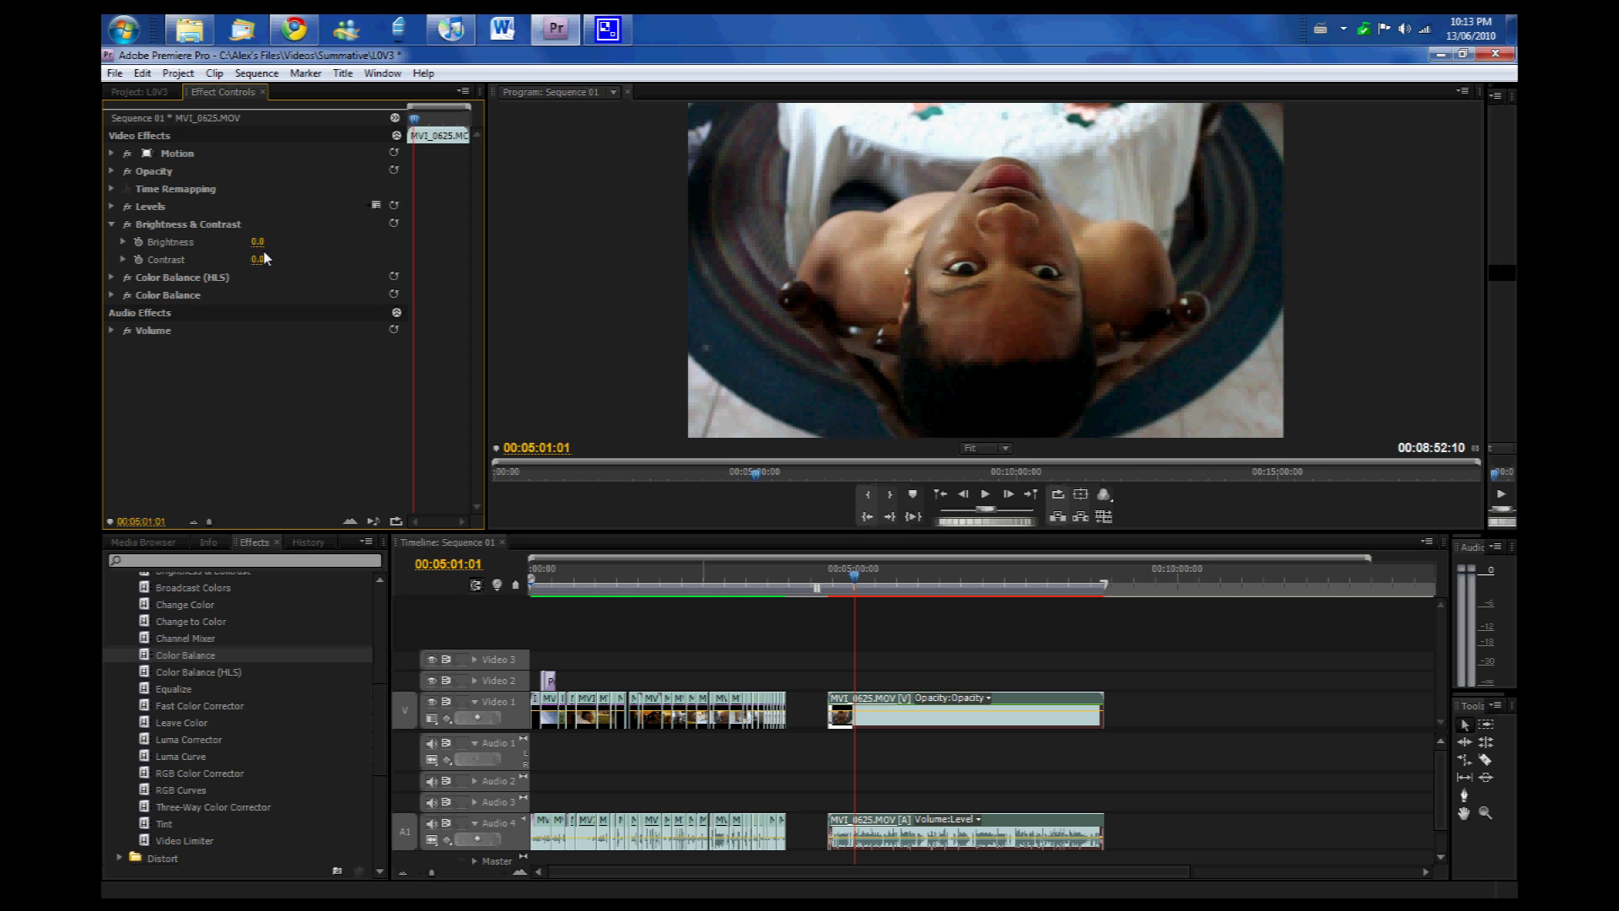
pyautogui.click(848, 587)
pyautogui.moveTo(856, 586); pyautogui.dragTo(613, 583)
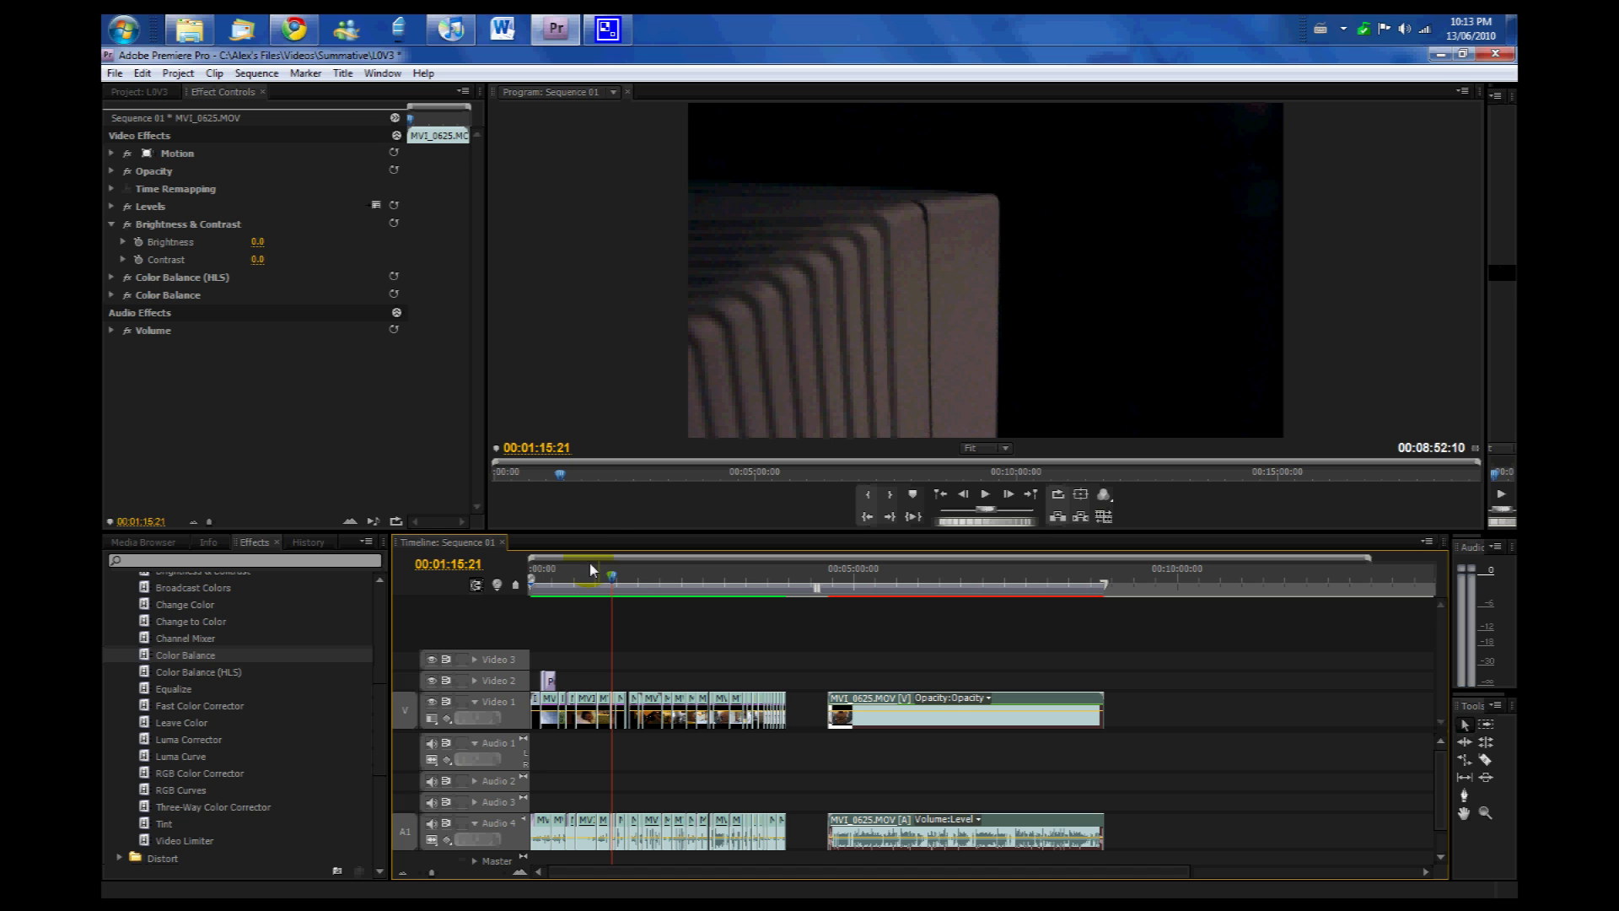
pyautogui.moveTo(613, 584); pyautogui.dragTo(861, 588)
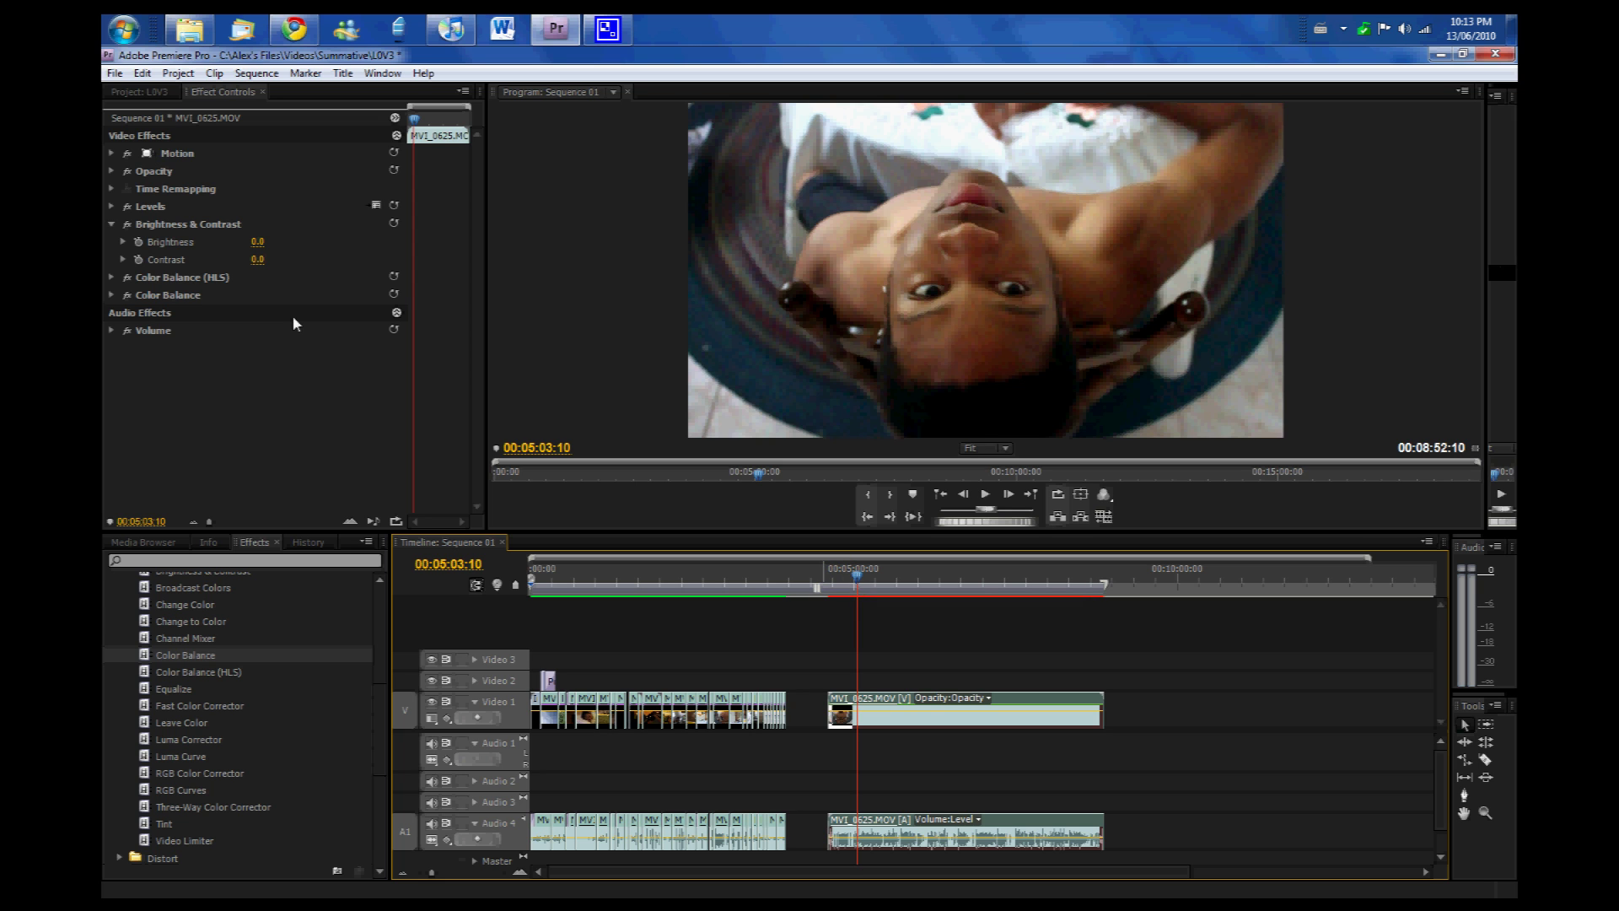
# Step: Raise Brightness & Contrast brightness to 18.0, then fold it away
pyautogui.click(149, 298)
pyautogui.click(251, 255)
pyautogui.moveTo(257, 243); pyautogui.dragTo(292, 272)
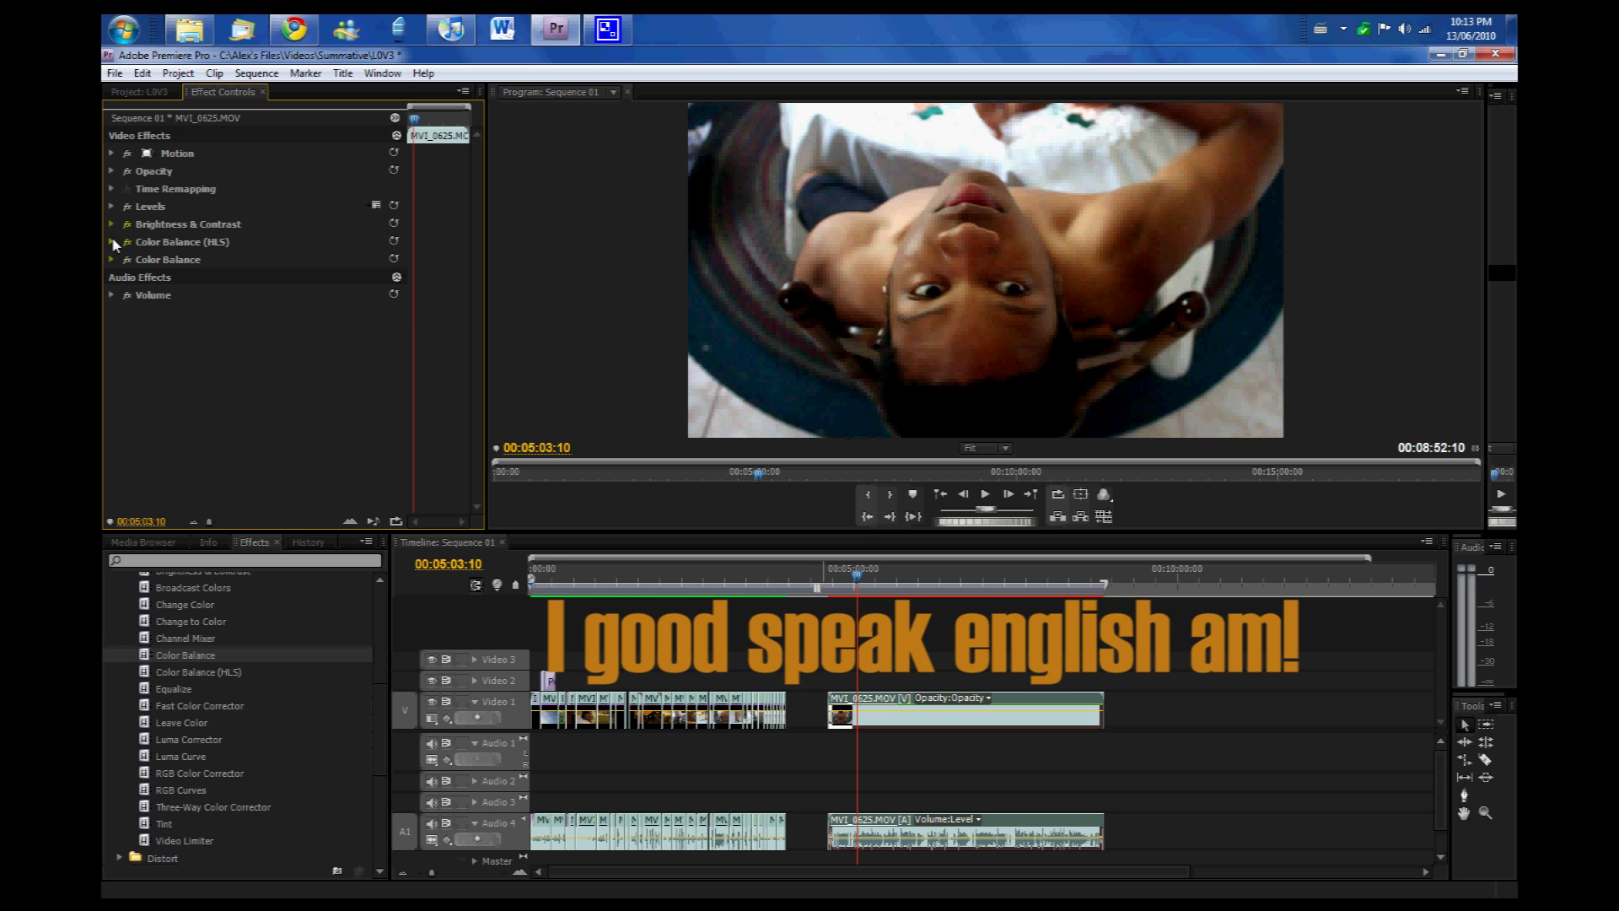
pyautogui.click(111, 225)
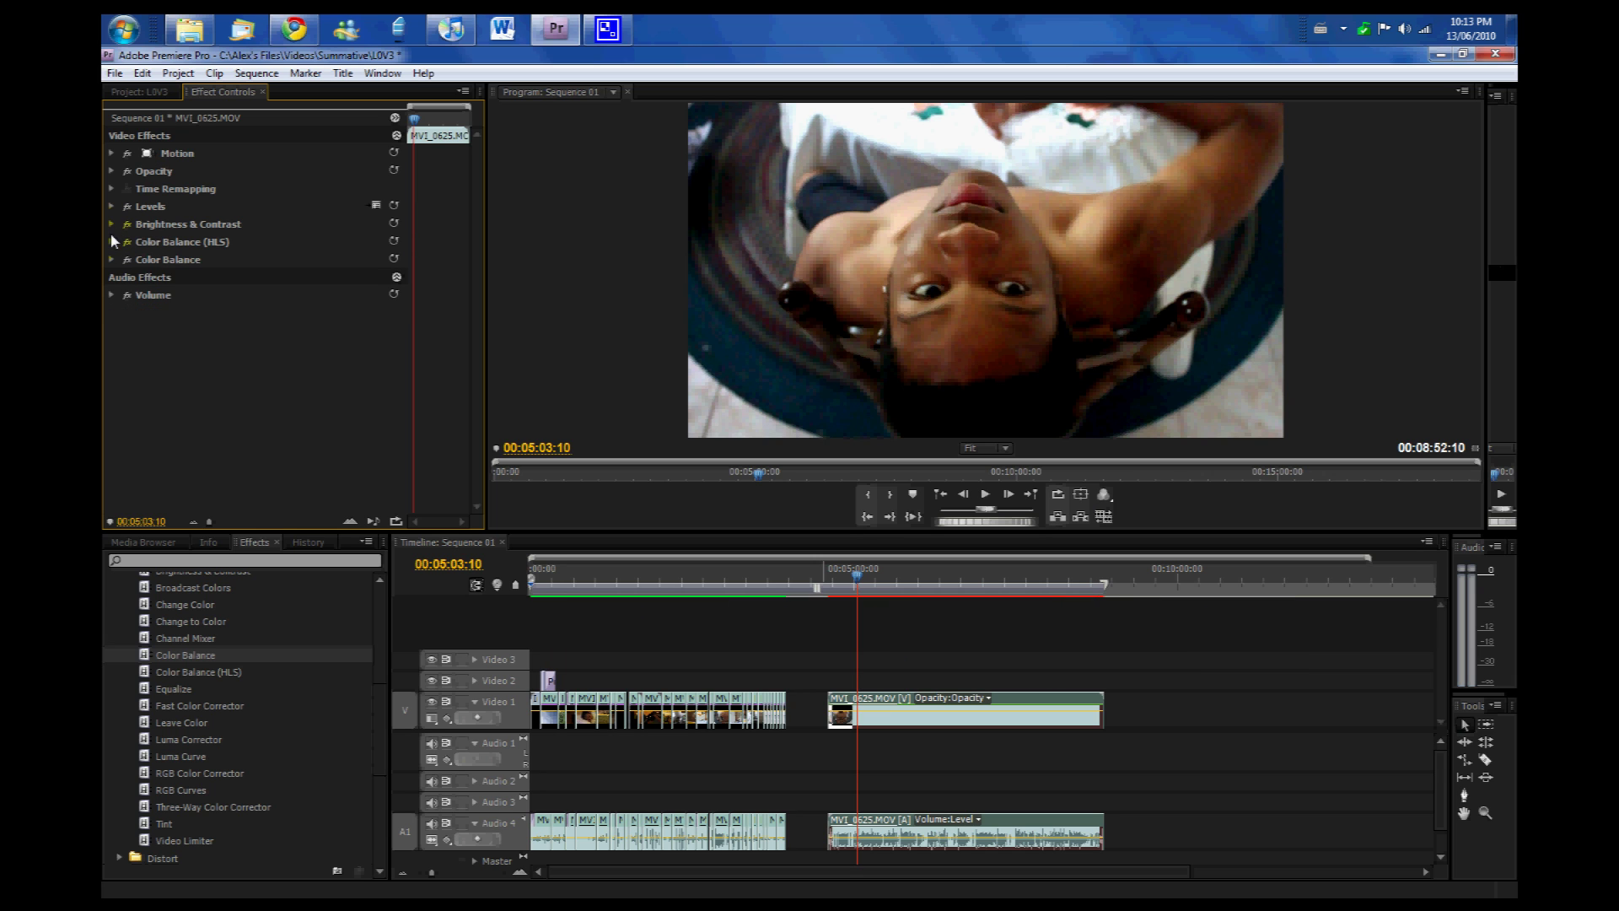
pyautogui.click(112, 241)
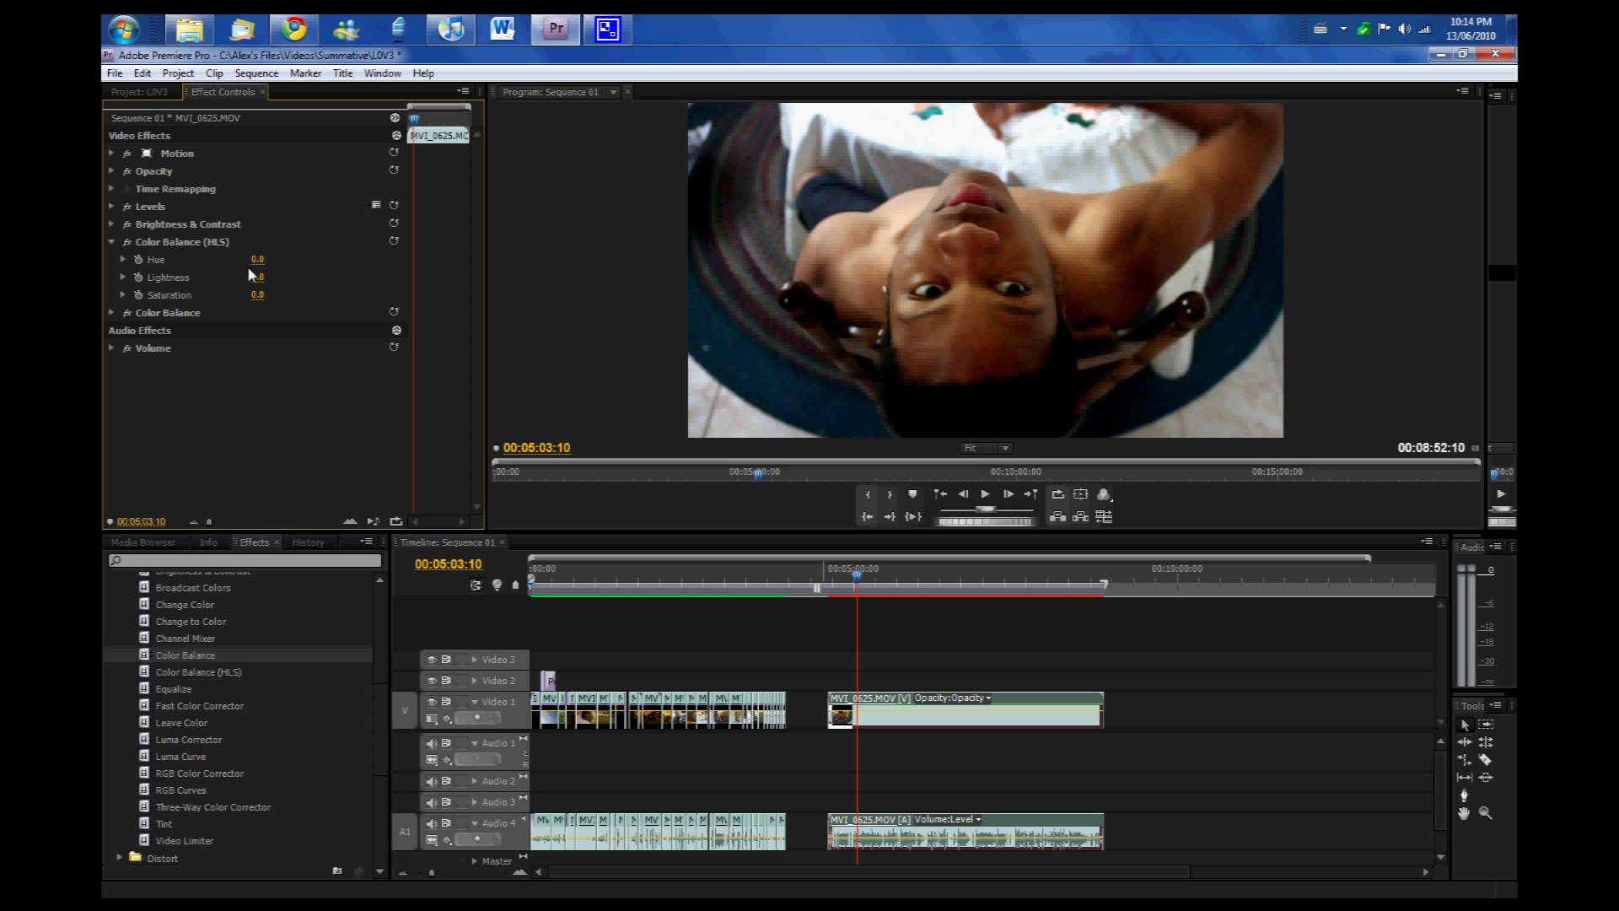
# Step: Try Color Balance (HLS) Hue and Lightness, then reset both to 0
pyautogui.moveTo(264, 263)
pyautogui.mouseDown()
pyautogui.moveTo(329, 263)
pyautogui.moveTo(269, 264)
pyautogui.mouseUp()
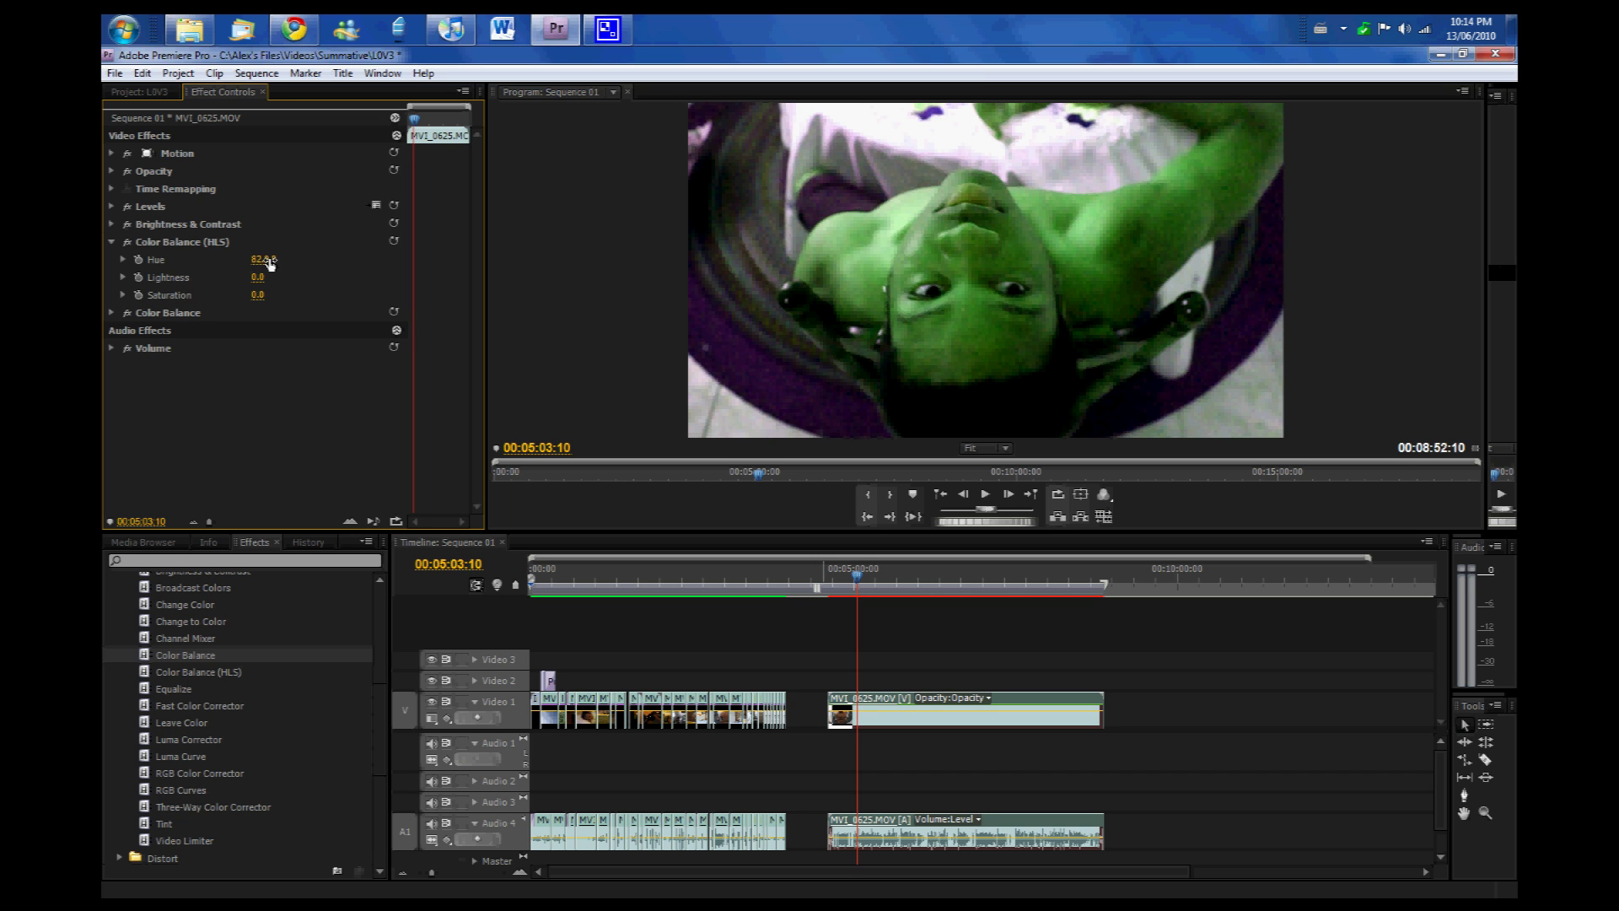
pyautogui.click(264, 260)
pyautogui.write('0')
pyautogui.press('Return')
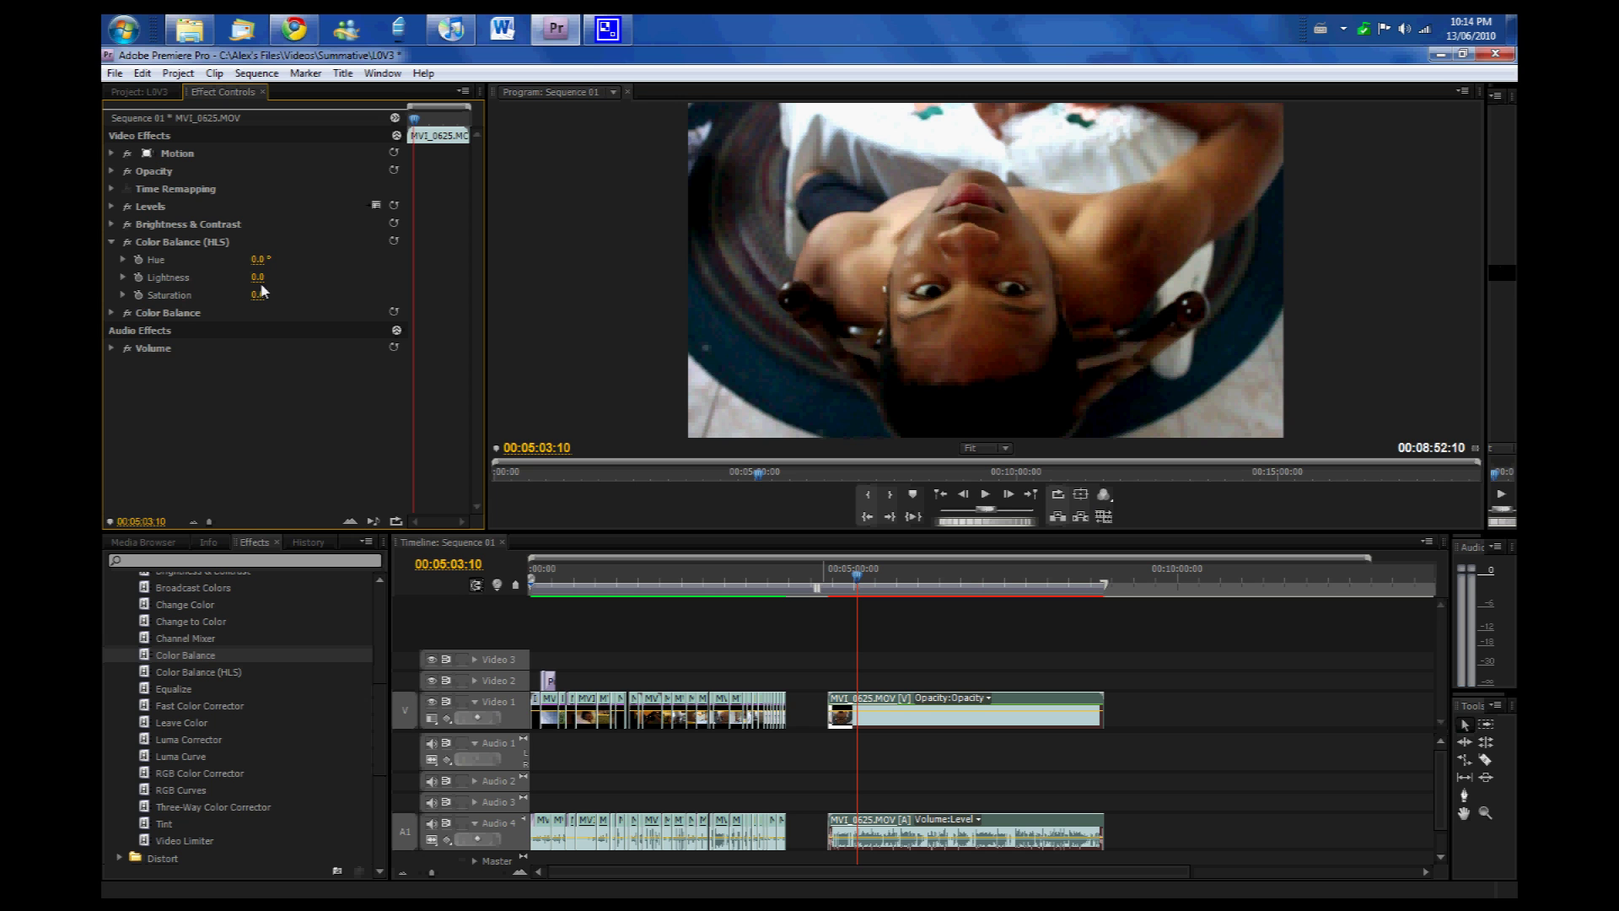
pyautogui.moveTo(259, 277)
pyautogui.mouseDown()
pyautogui.moveTo(289, 281)
pyautogui.moveTo(266, 281)
pyautogui.mouseUp()
pyautogui.click(285, 277)
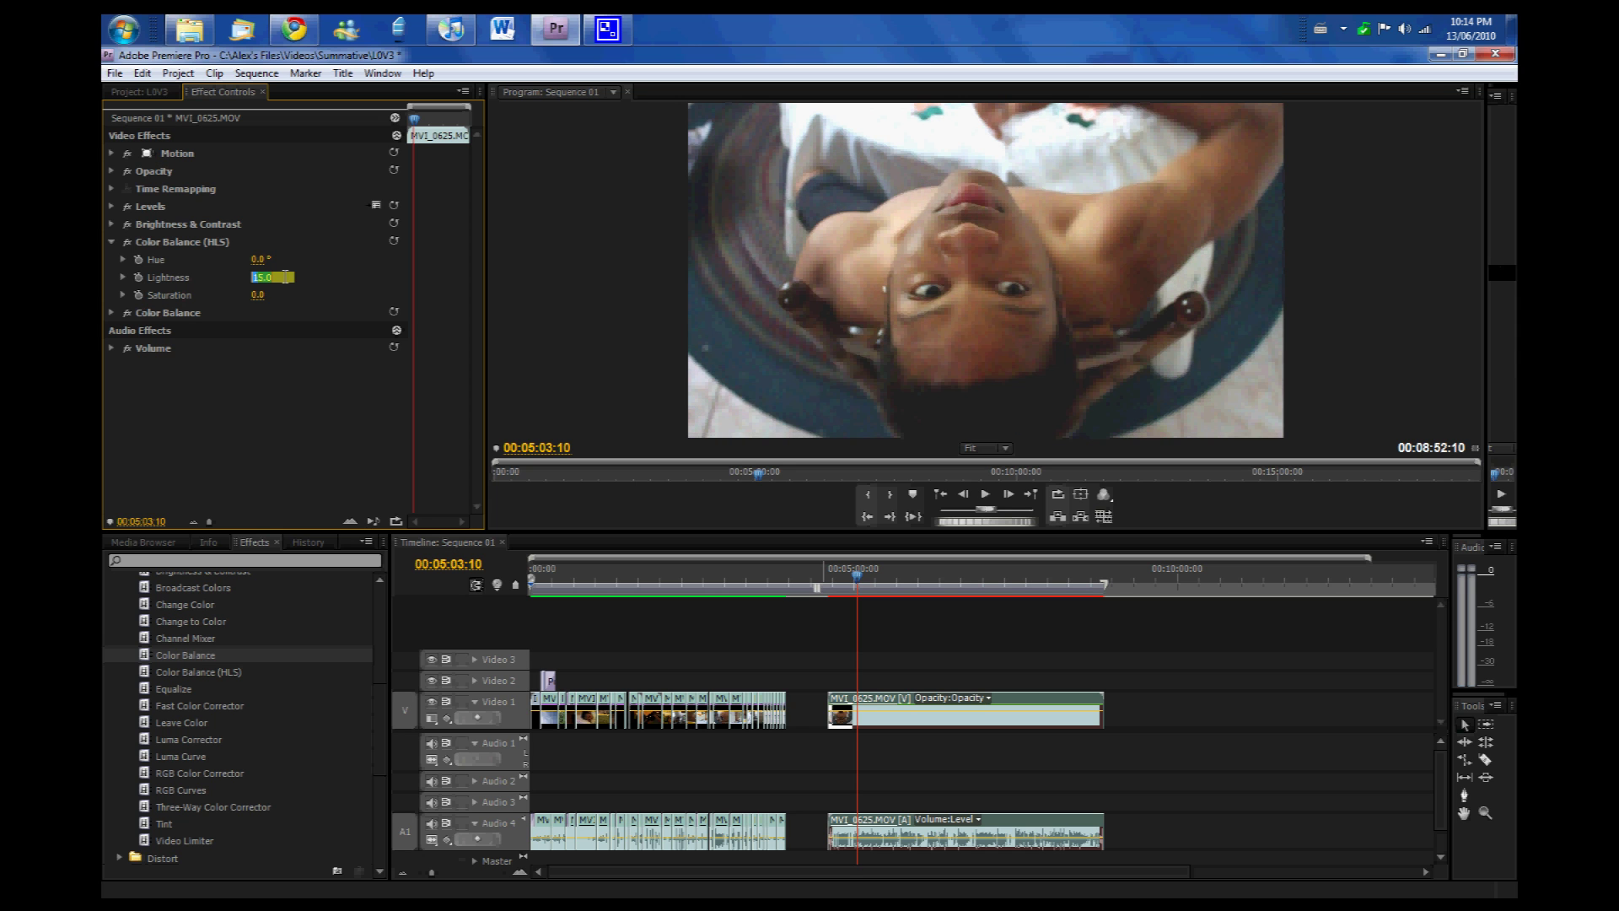
pyautogui.write('0')
pyautogui.press('Return')
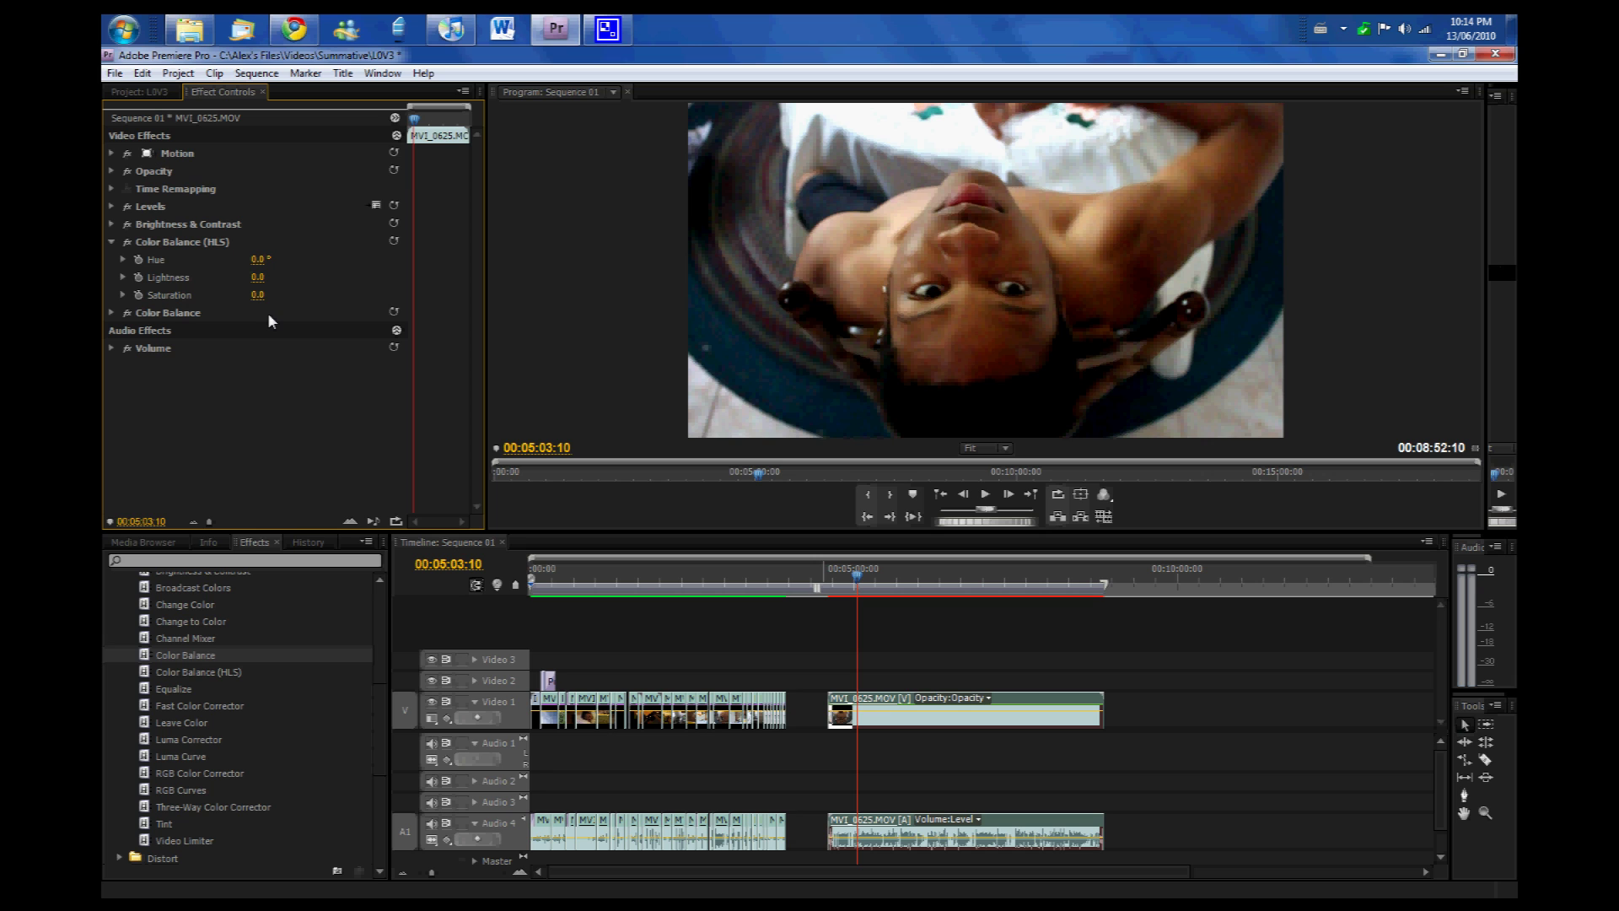
# Step: Lower the Color Balance (HLS) Saturation to -15.0
pyautogui.moveTo(261, 296); pyautogui.dragTo(213, 311)
pyautogui.moveTo(274, 304); pyautogui.dragTo(321, 294)
pyautogui.moveTo(322, 295); pyautogui.dragTo(304, 298)
pyautogui.moveTo(277, 304)
pyautogui.mouseDown()
pyautogui.moveTo(133, 302)
pyautogui.moveTo(319, 296)
pyautogui.moveTo(272, 297)
pyautogui.moveTo(290, 292)
pyautogui.mouseUp()
# Step: Expand Color Balance, try Shadow Green and Shadow Red, and return both to 0.0
pyautogui.click(113, 243)
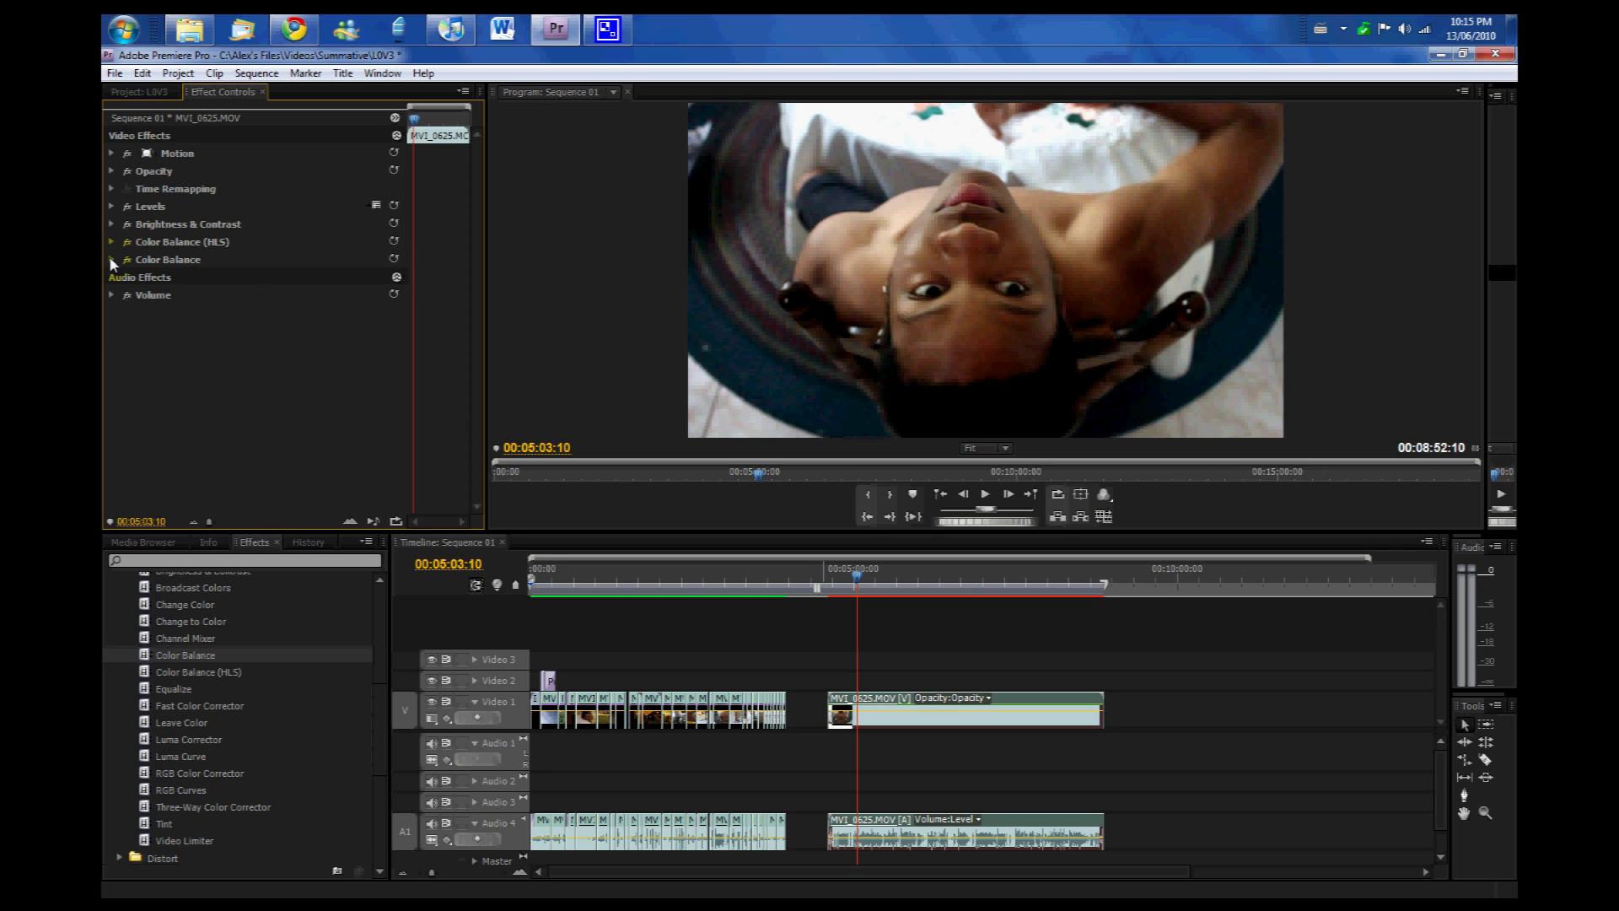
pyautogui.click(110, 261)
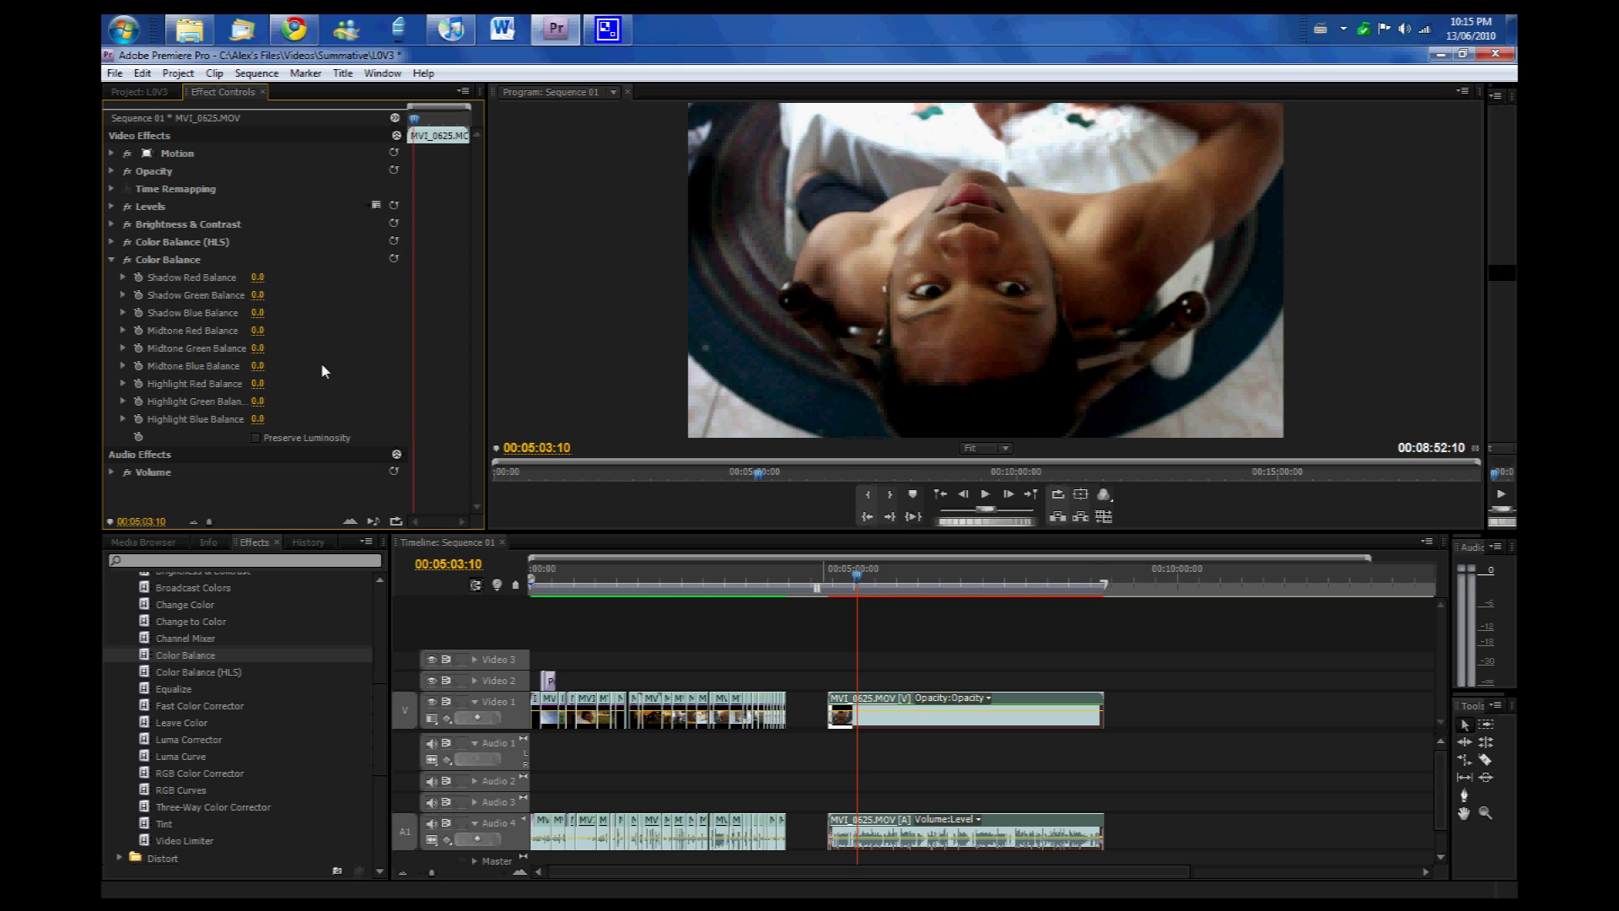
pyautogui.moveTo(179, 327); pyautogui.dragTo(227, 309)
pyautogui.moveTo(257, 296)
pyautogui.mouseDown()
pyautogui.moveTo(333, 300)
pyautogui.moveTo(221, 303)
pyautogui.moveTo(386, 300)
pyautogui.moveTo(288, 298)
pyautogui.mouseUp()
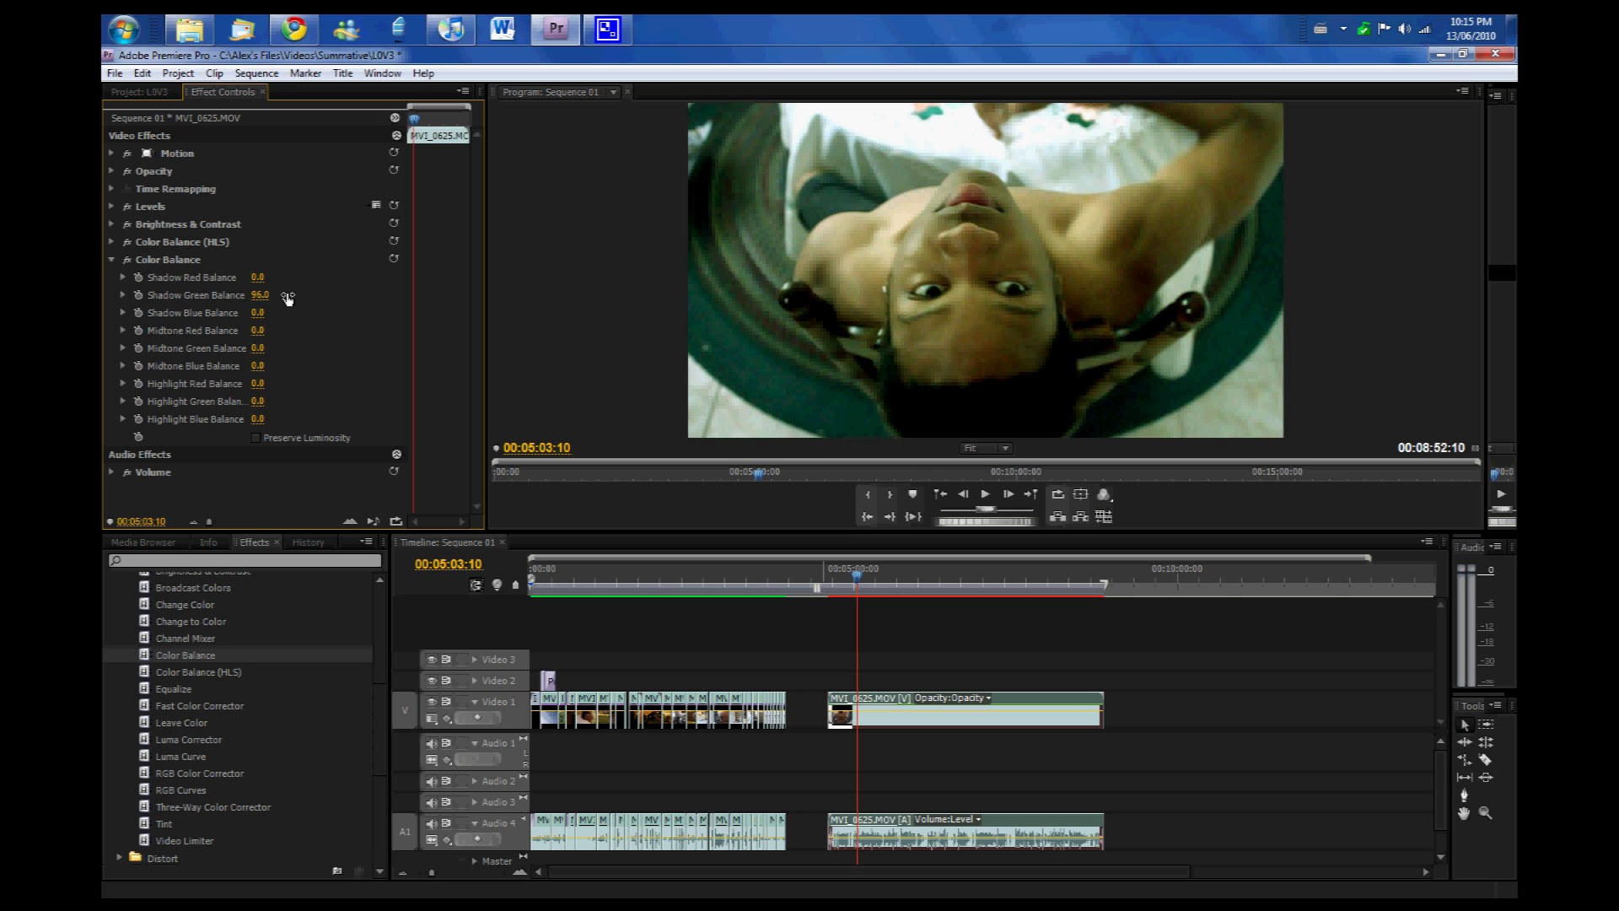
pyautogui.moveTo(287, 299); pyautogui.dragTo(258, 297)
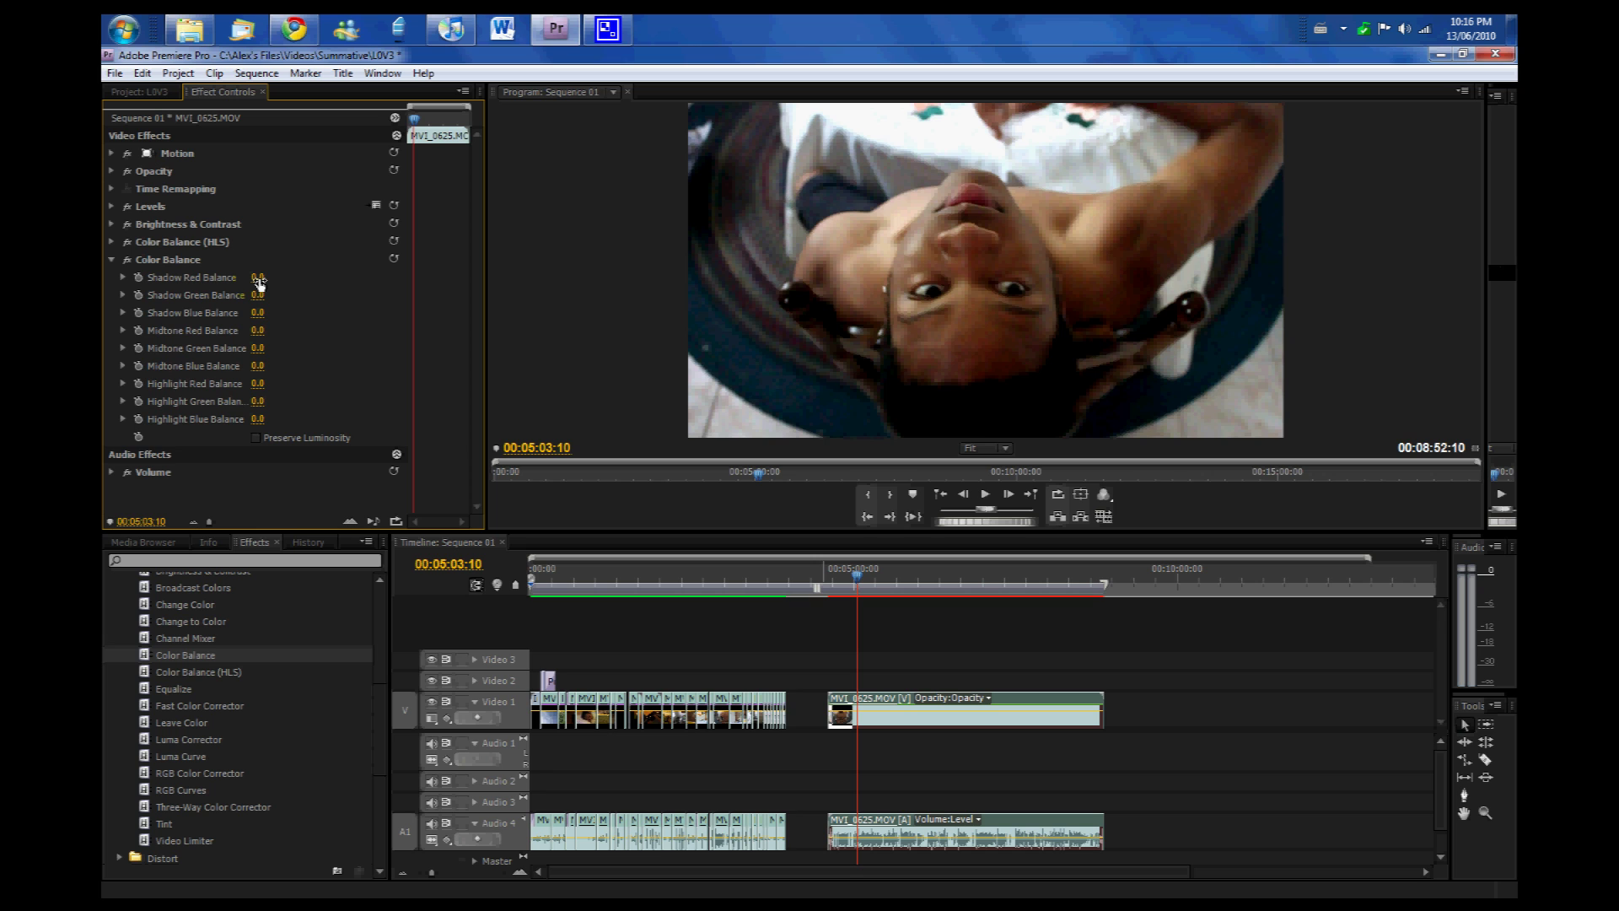
pyautogui.moveTo(258, 284); pyautogui.dragTo(339, 281)
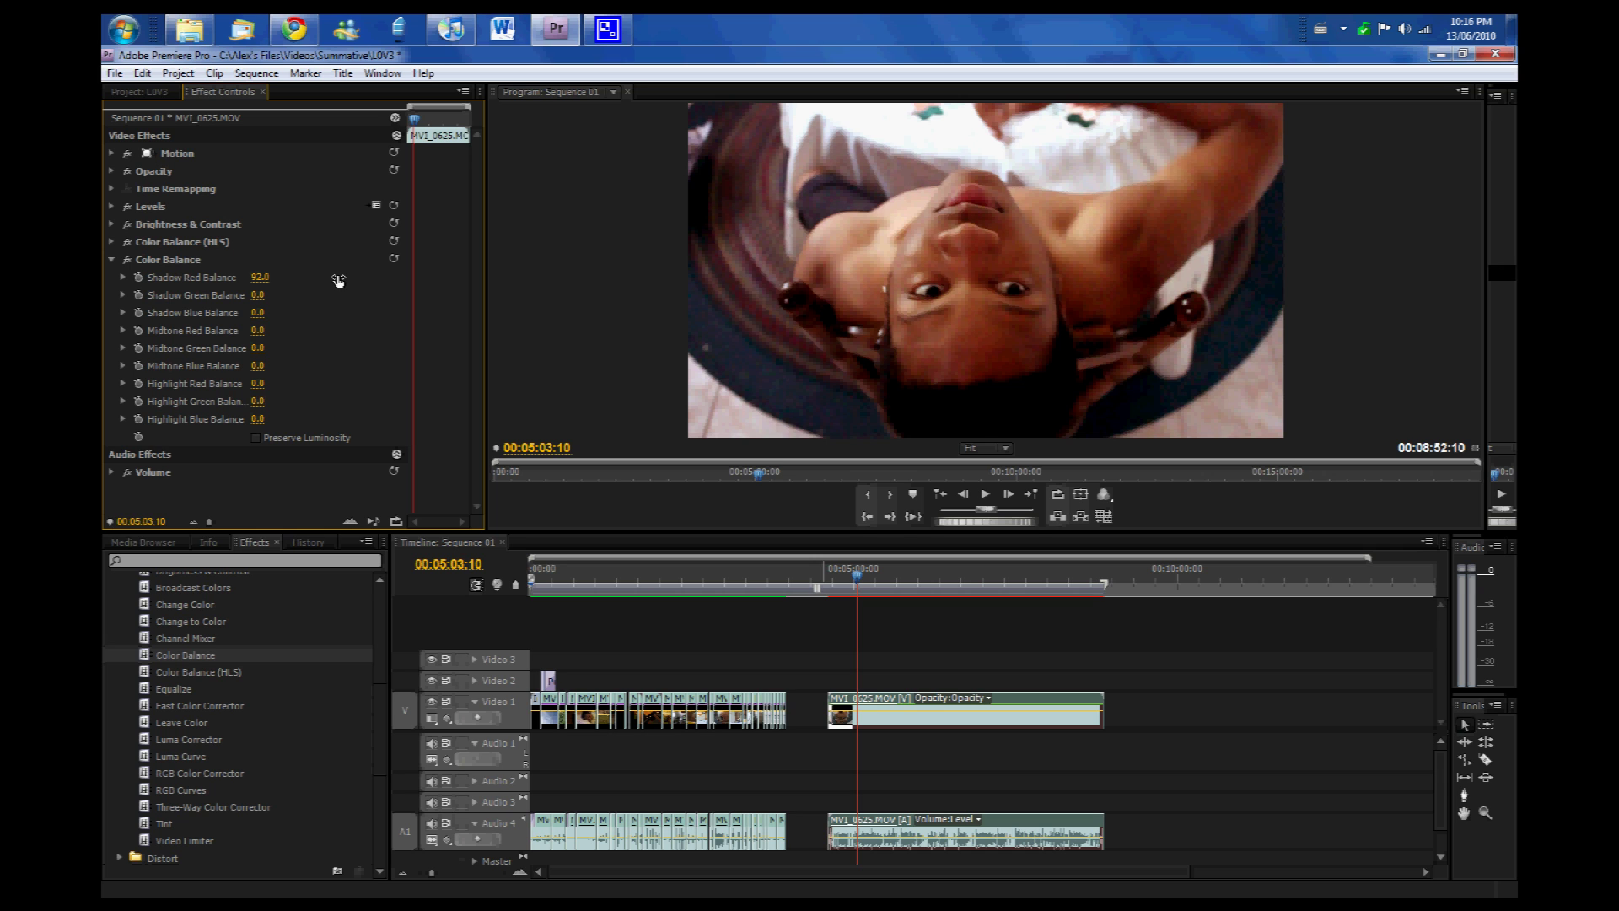
pyautogui.click(254, 279)
pyautogui.write('0')
pyautogui.press('Return')
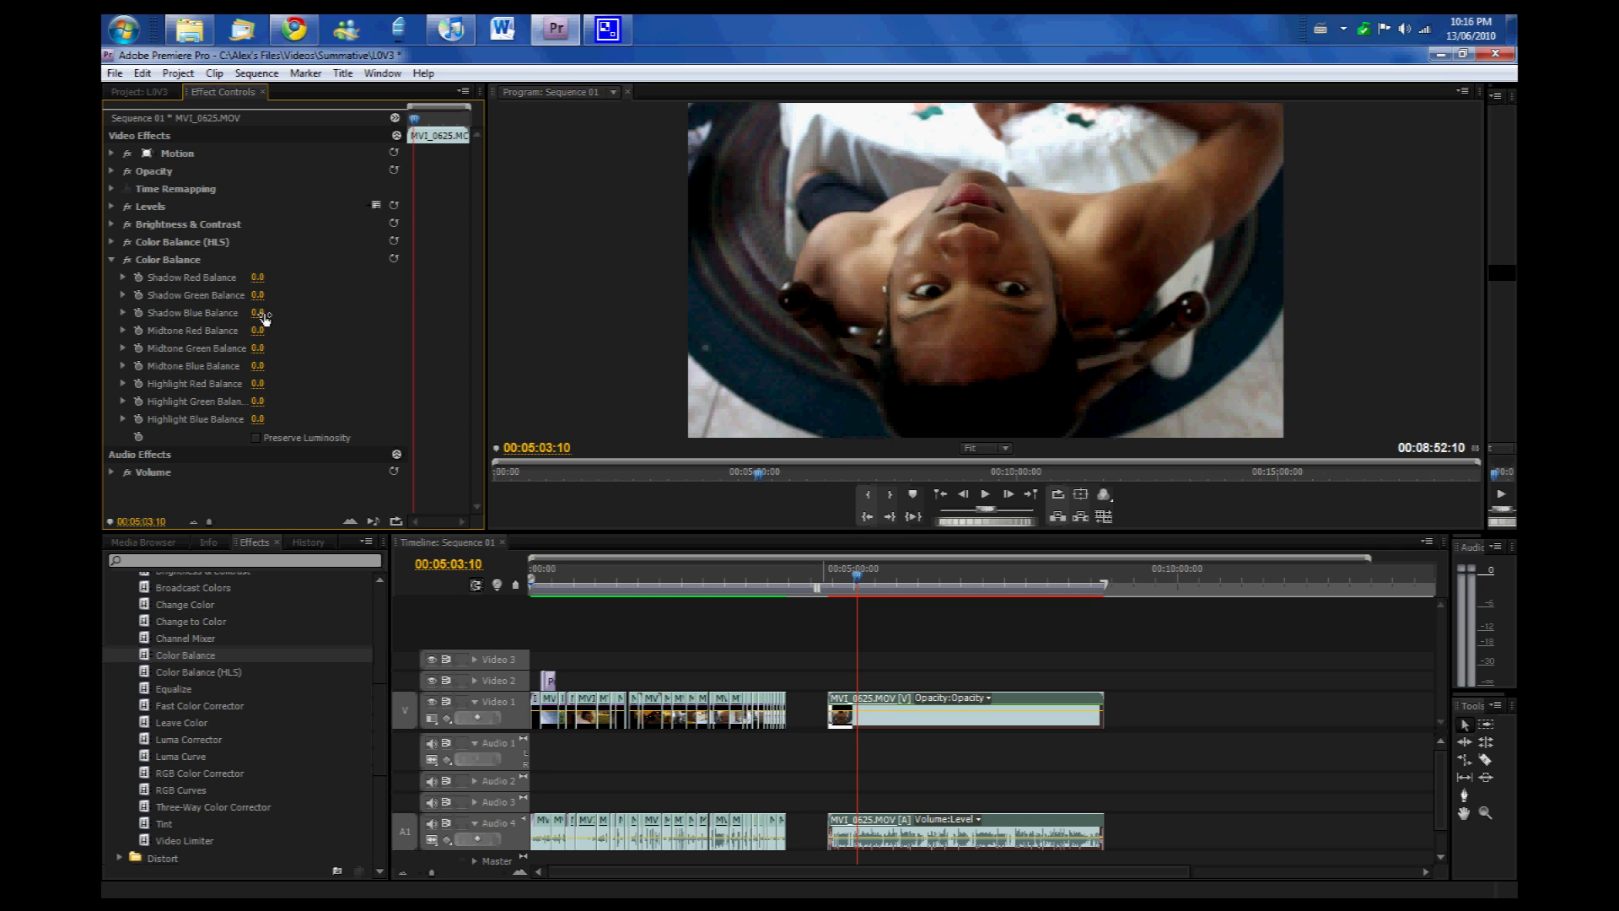
# Step: Set Shadow Blue 20, Shadow Red -5, Midtone Red -9, Midtone Blue 8, Highlight Blue 6
pyautogui.moveTo(264, 317)
pyautogui.mouseDown()
pyautogui.moveTo(303, 315)
pyautogui.moveTo(284, 314)
pyautogui.mouseUp()
pyautogui.moveTo(258, 283); pyautogui.dragTo(251, 283)
pyautogui.moveTo(261, 334); pyautogui.dragTo(255, 336)
pyautogui.moveTo(250, 364); pyautogui.dragTo(266, 371)
pyautogui.moveTo(276, 419); pyautogui.dragTo(267, 426)
# Step: Compare Preserve Luminosity on and off, leave it unchecked, and collapse Color Balance
pyautogui.click(256, 437)
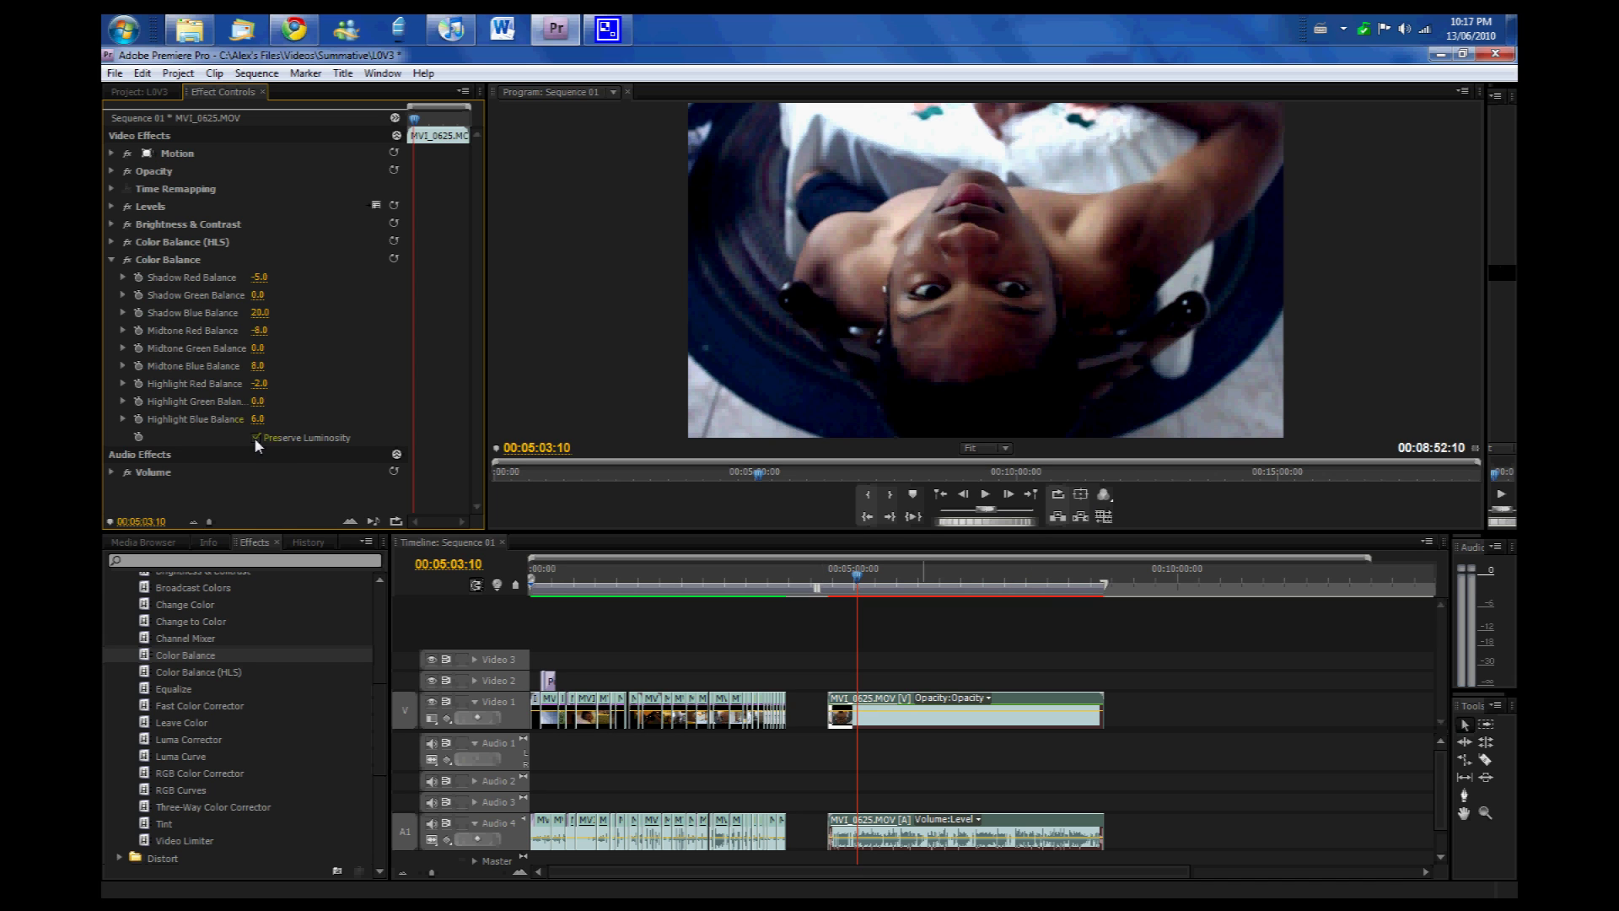
pyautogui.click(256, 437)
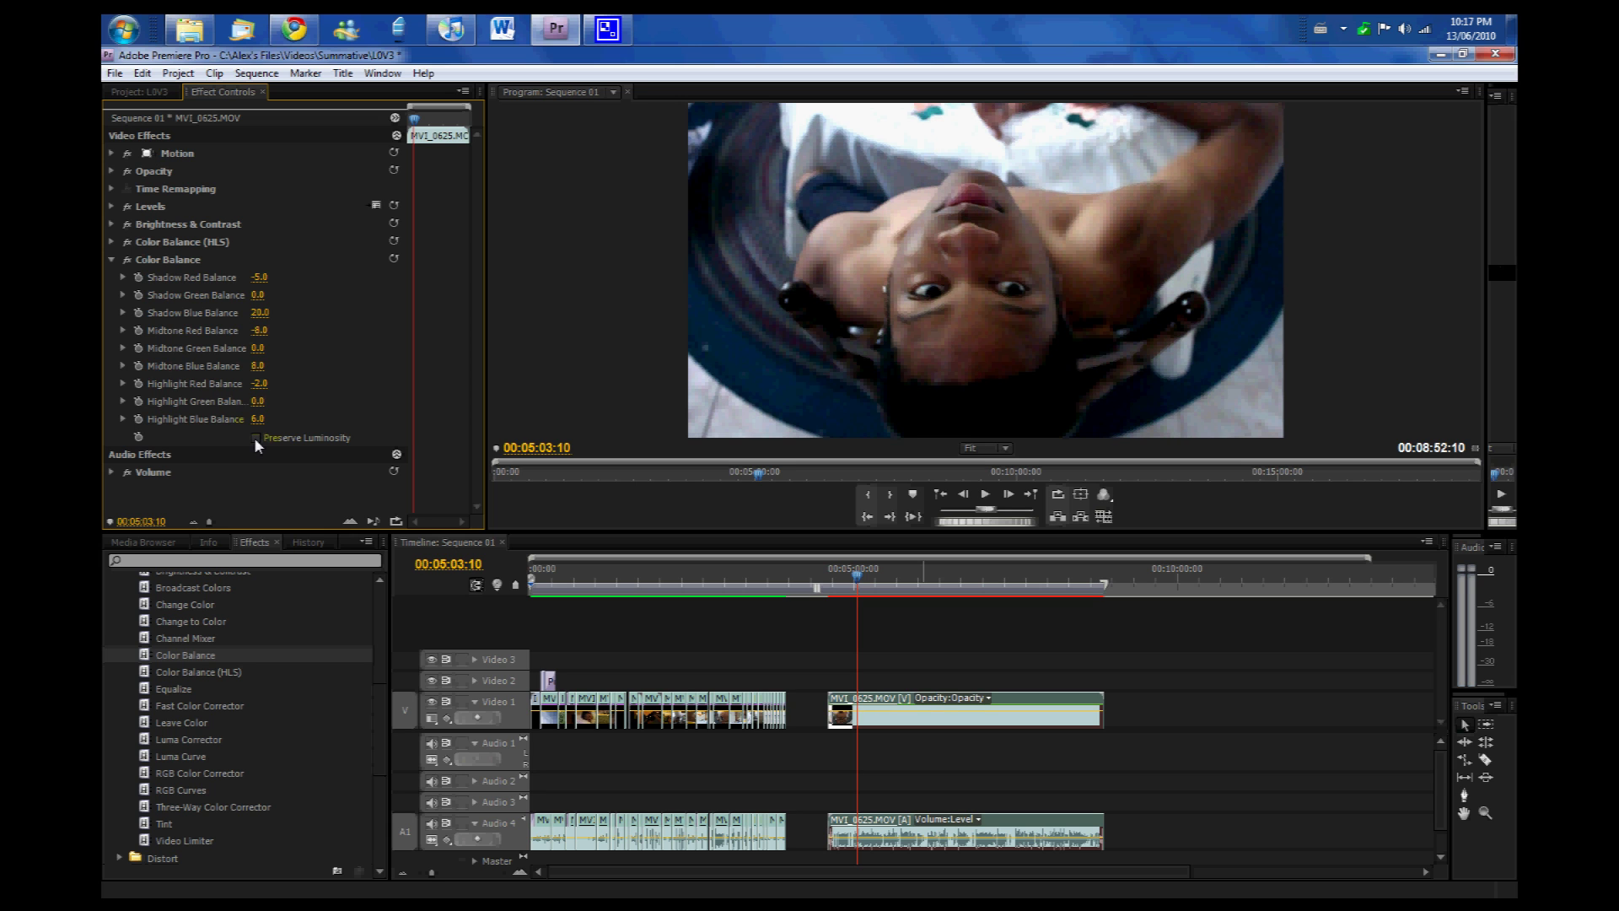
pyautogui.click(255, 437)
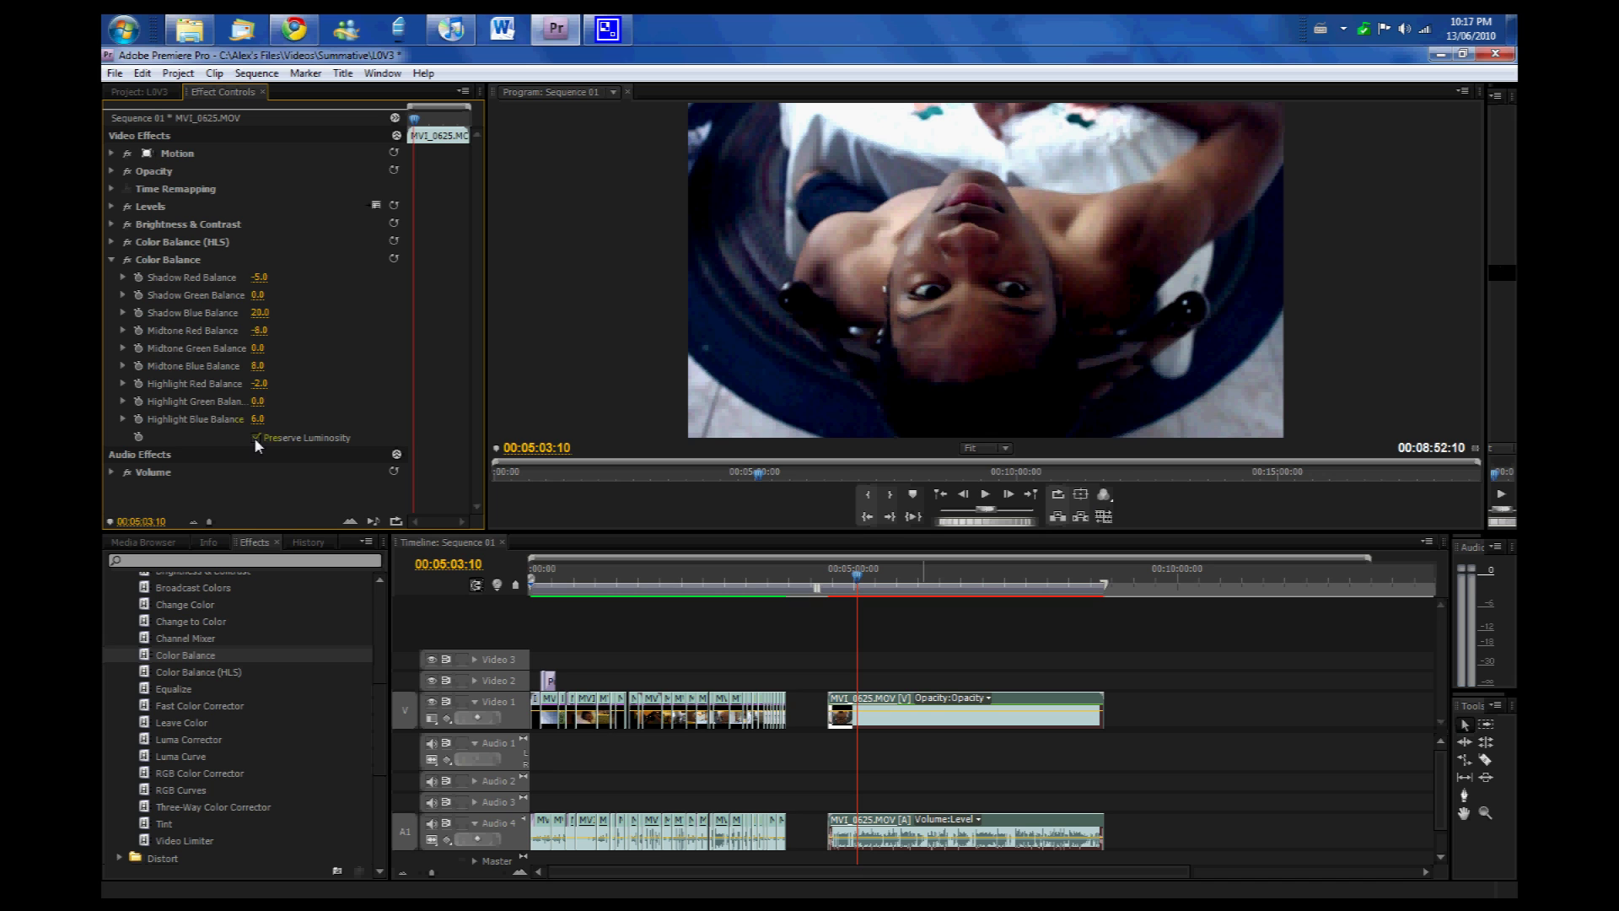
pyautogui.click(256, 437)
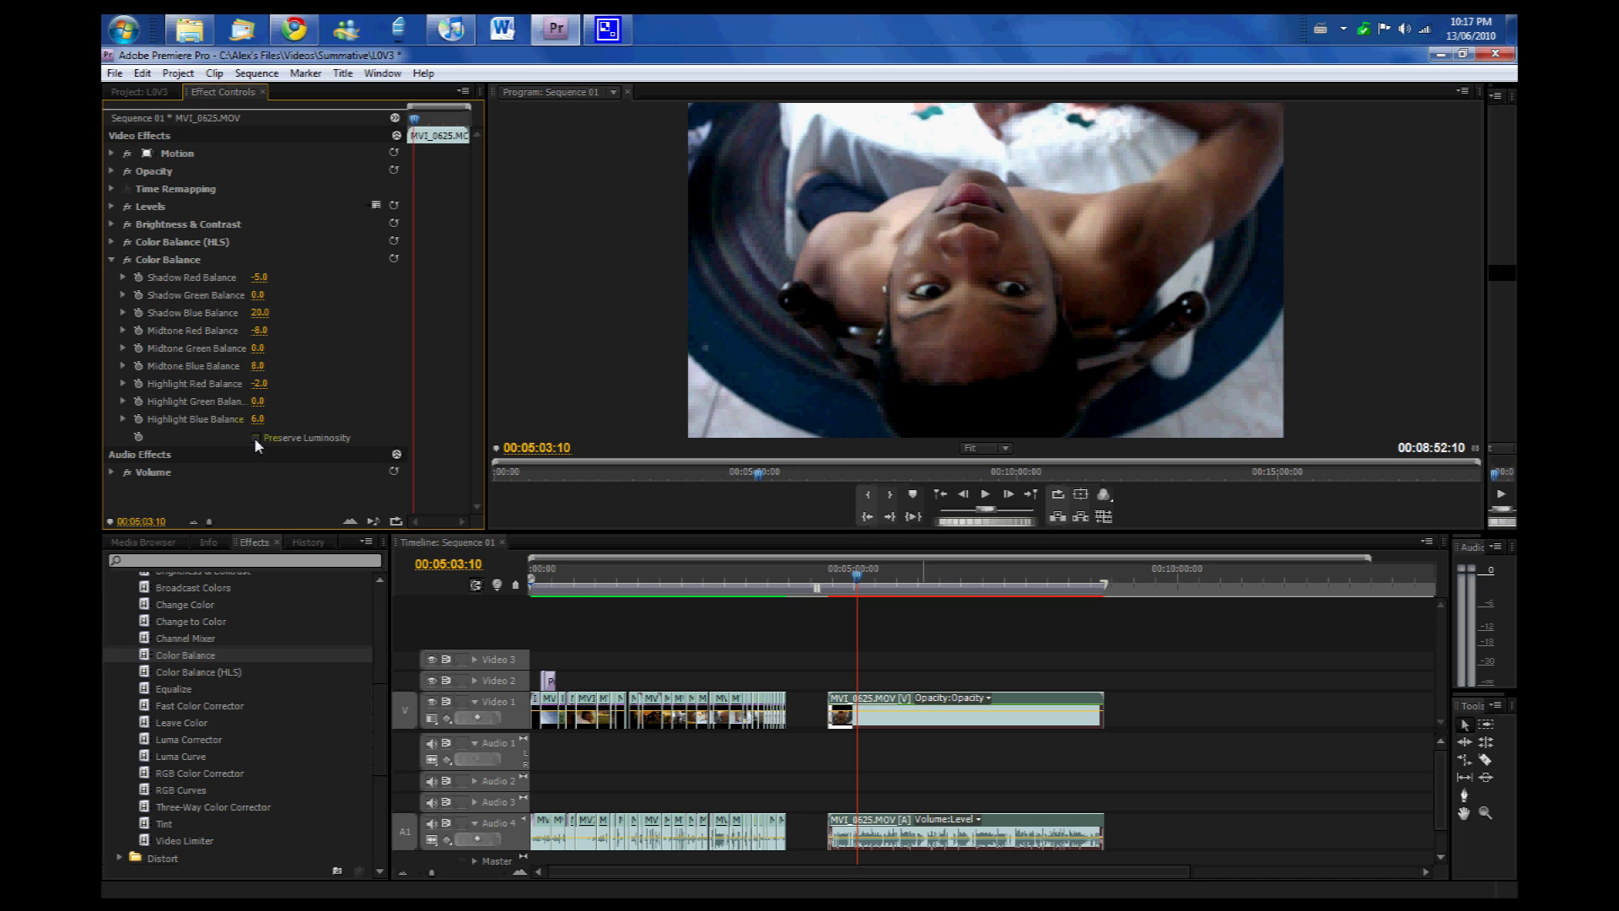
pyautogui.click(111, 261)
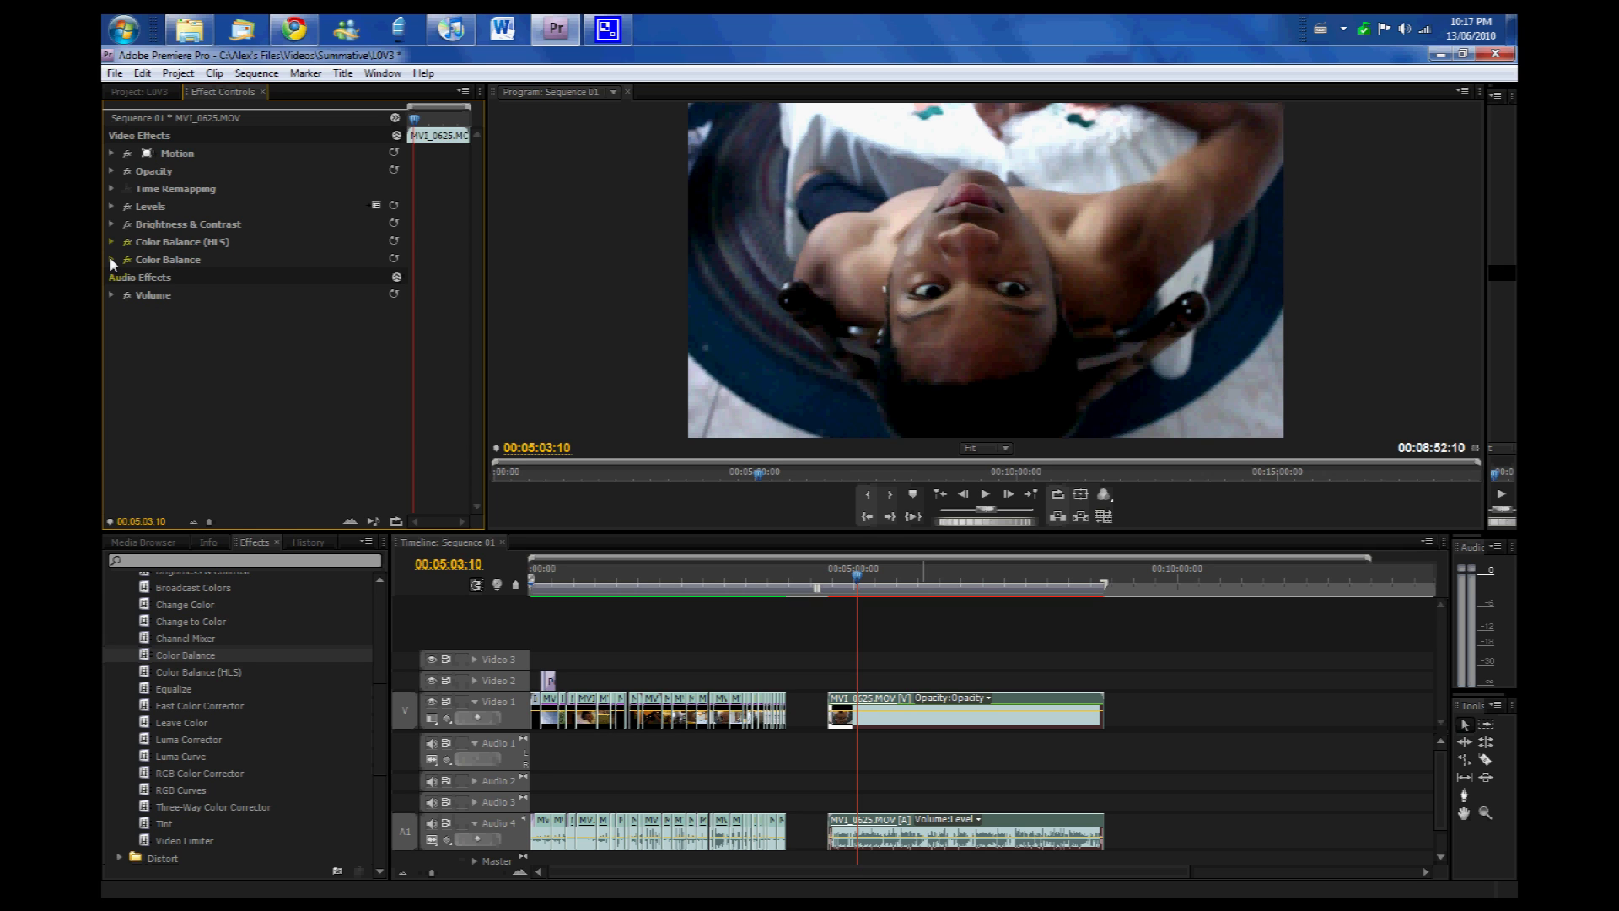
pyautogui.click(975, 700)
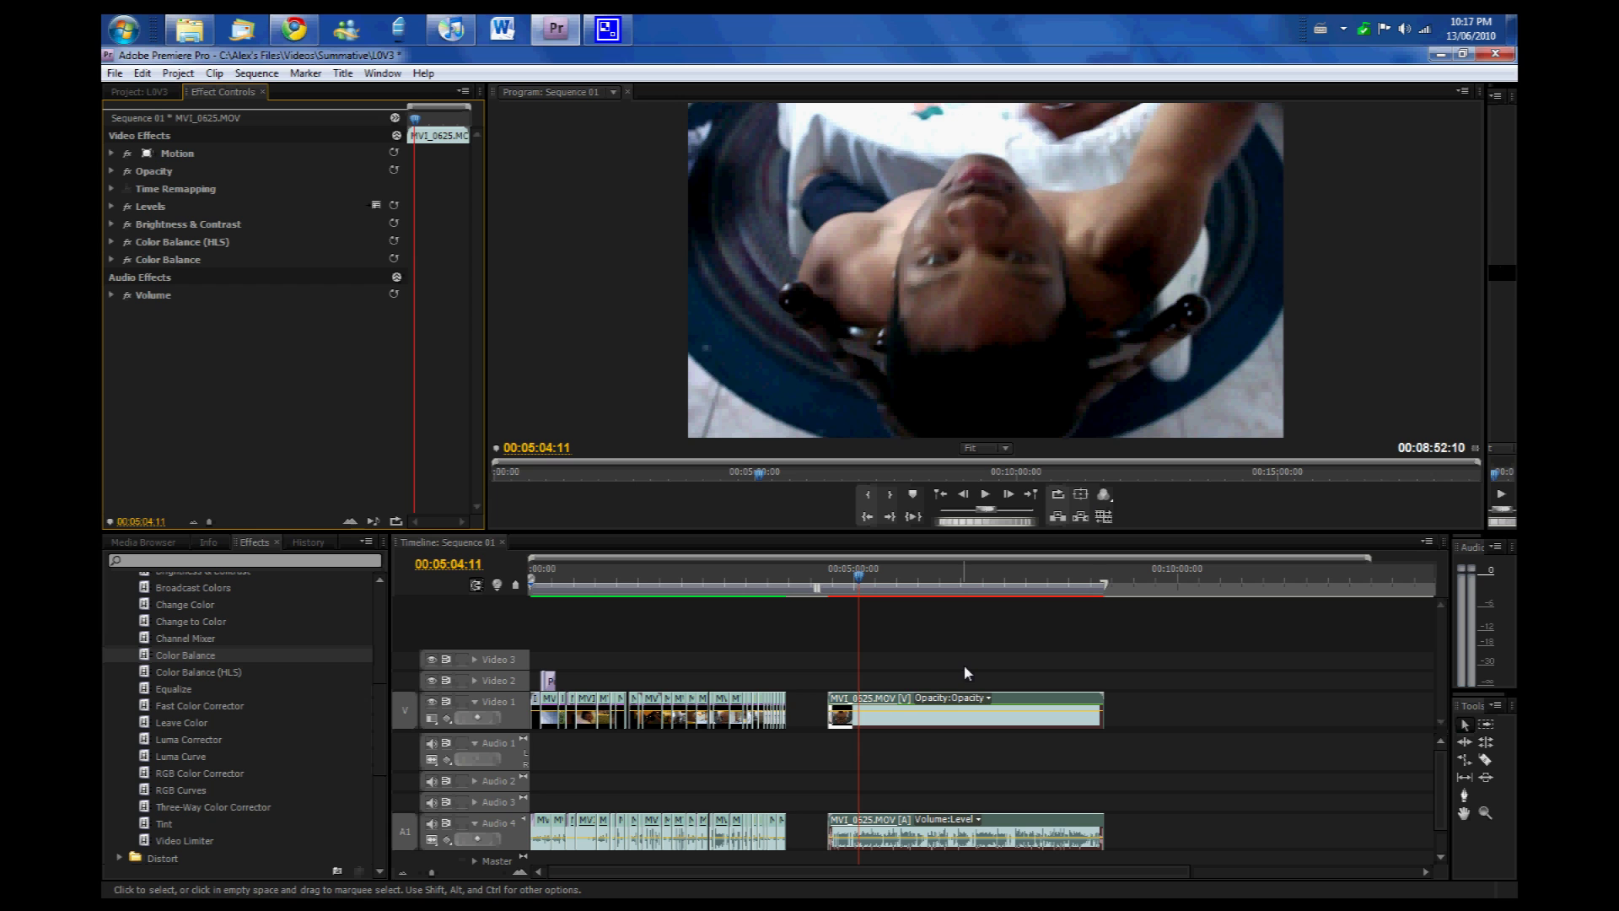
# Step: Place a second copy of MVI_0625.MOV after the first clip on Video 1 and select it
pyautogui.click(455, 104)
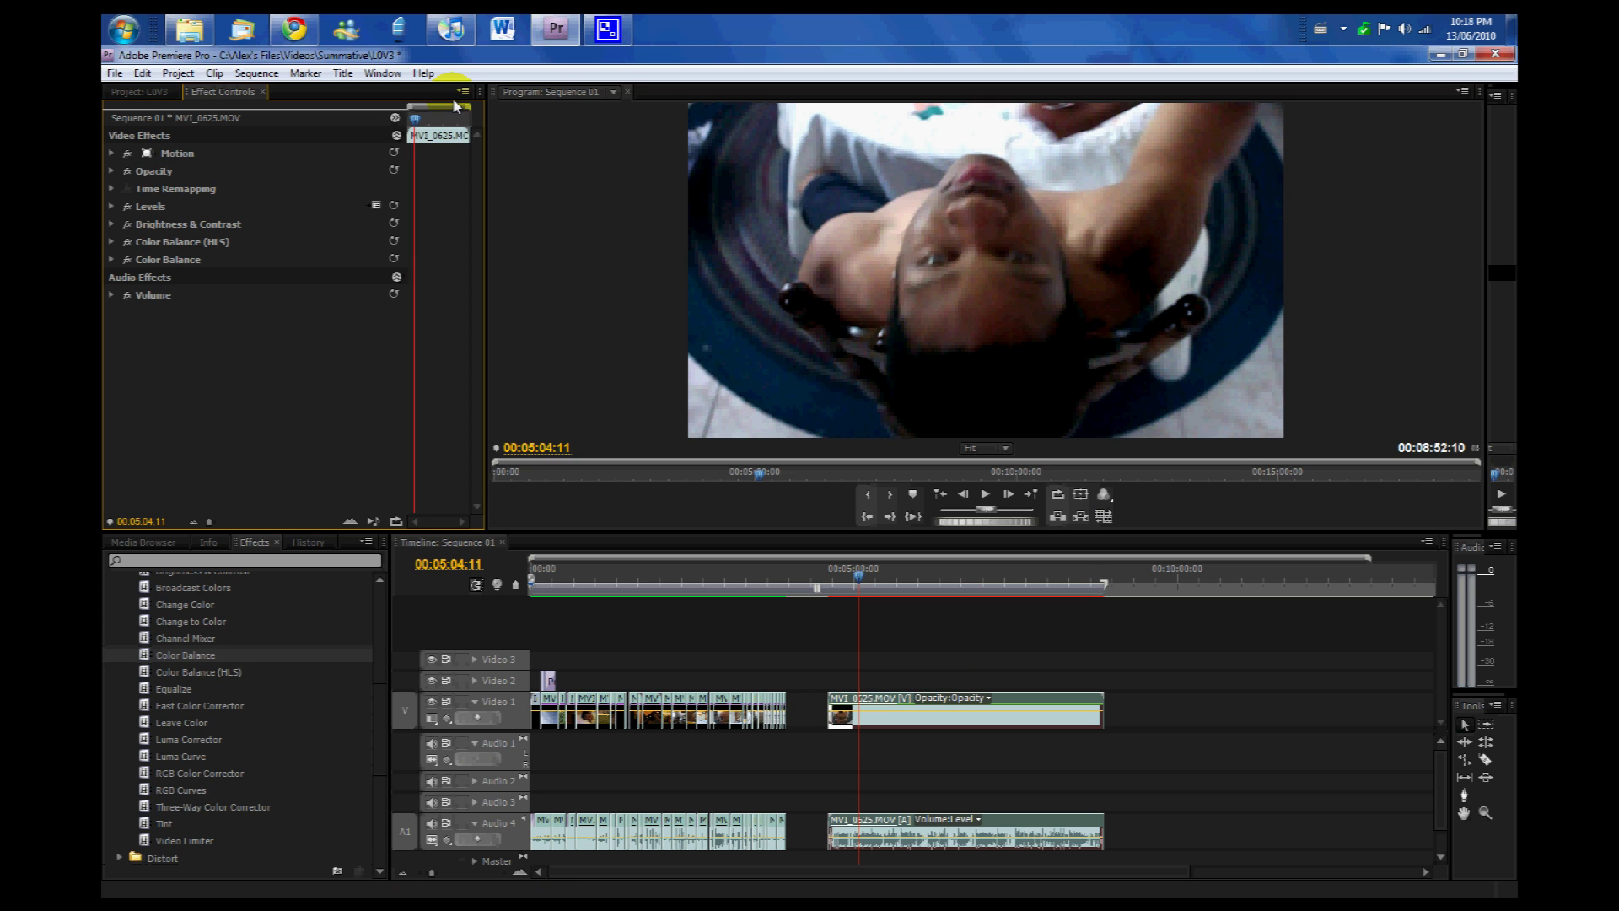
pyautogui.click(139, 90)
pyautogui.moveTo(179, 254); pyautogui.dragTo(1109, 712)
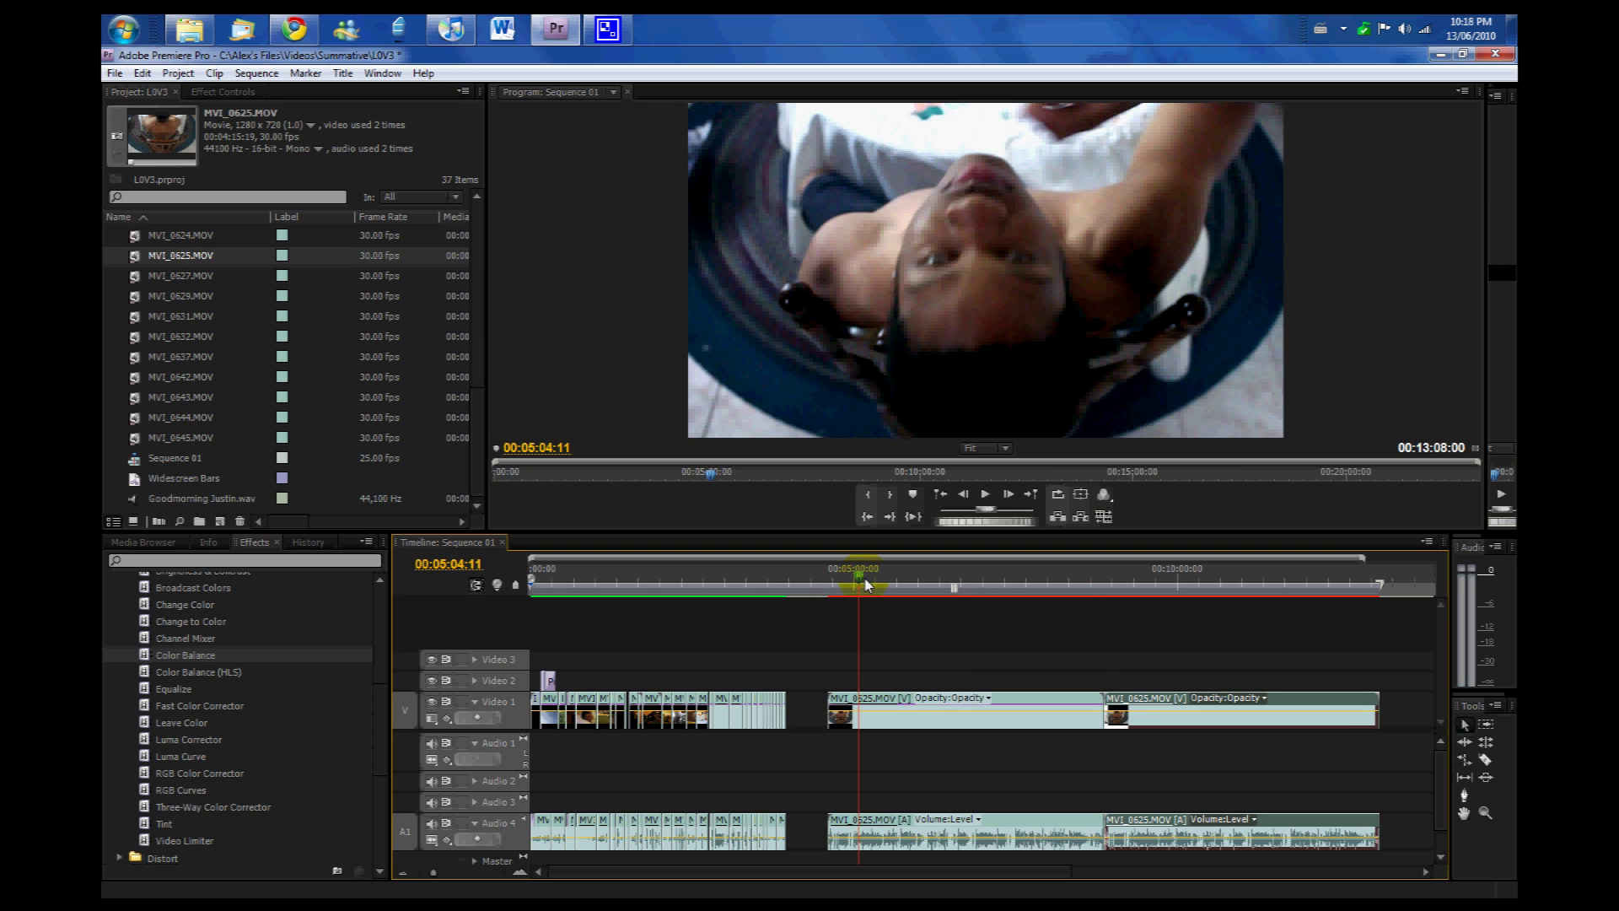
pyautogui.moveTo(866, 582); pyautogui.dragTo(1185, 602)
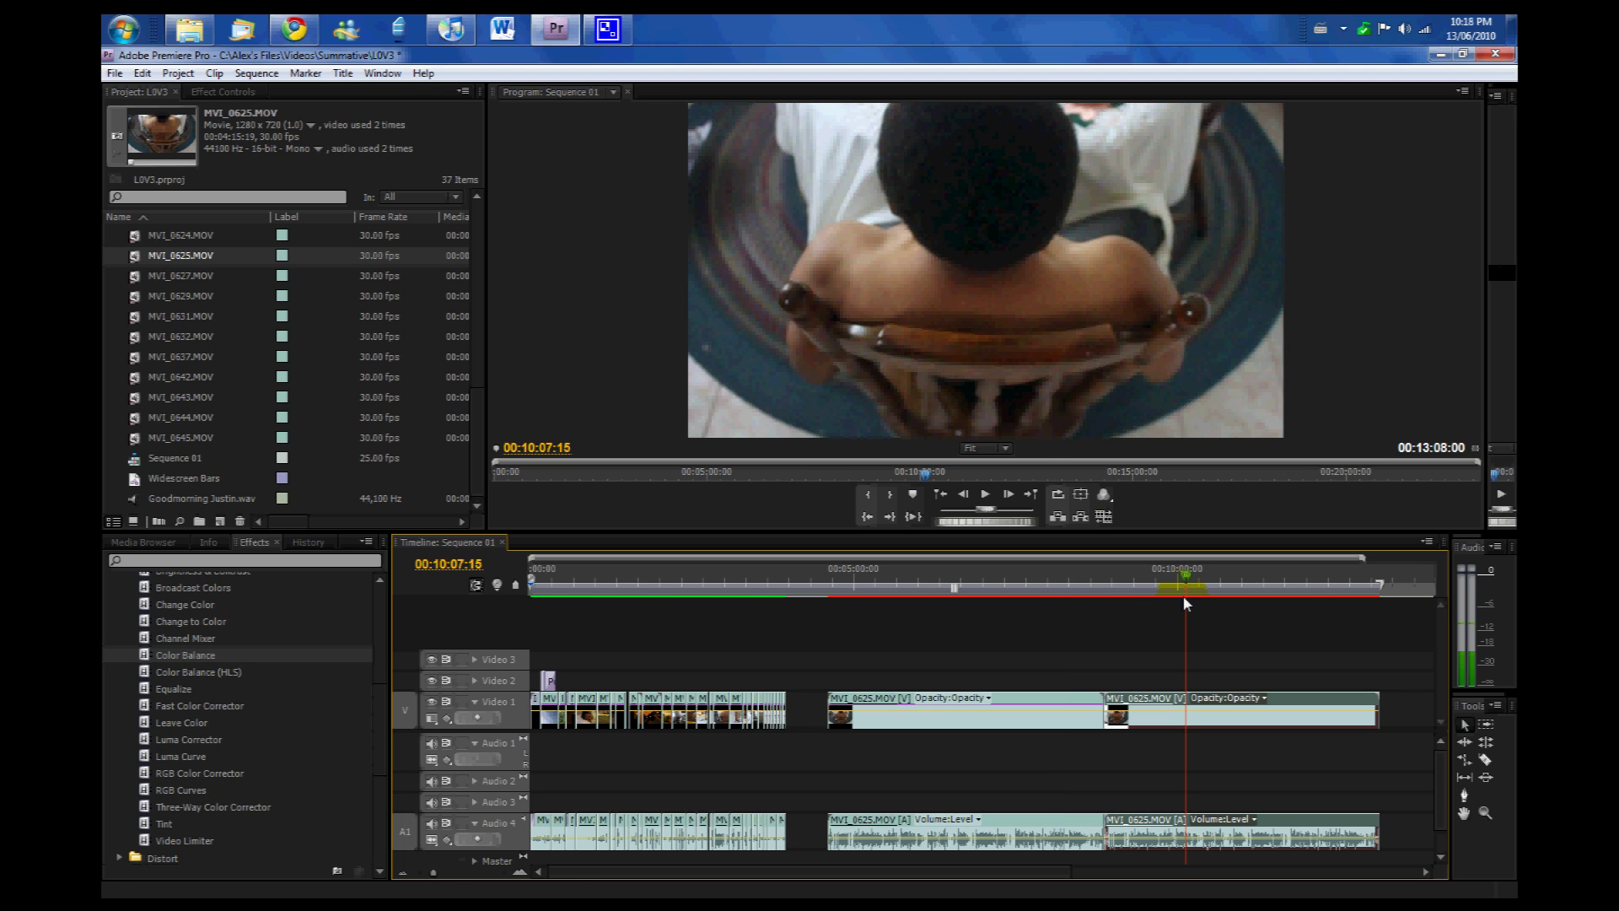
pyautogui.click(1269, 721)
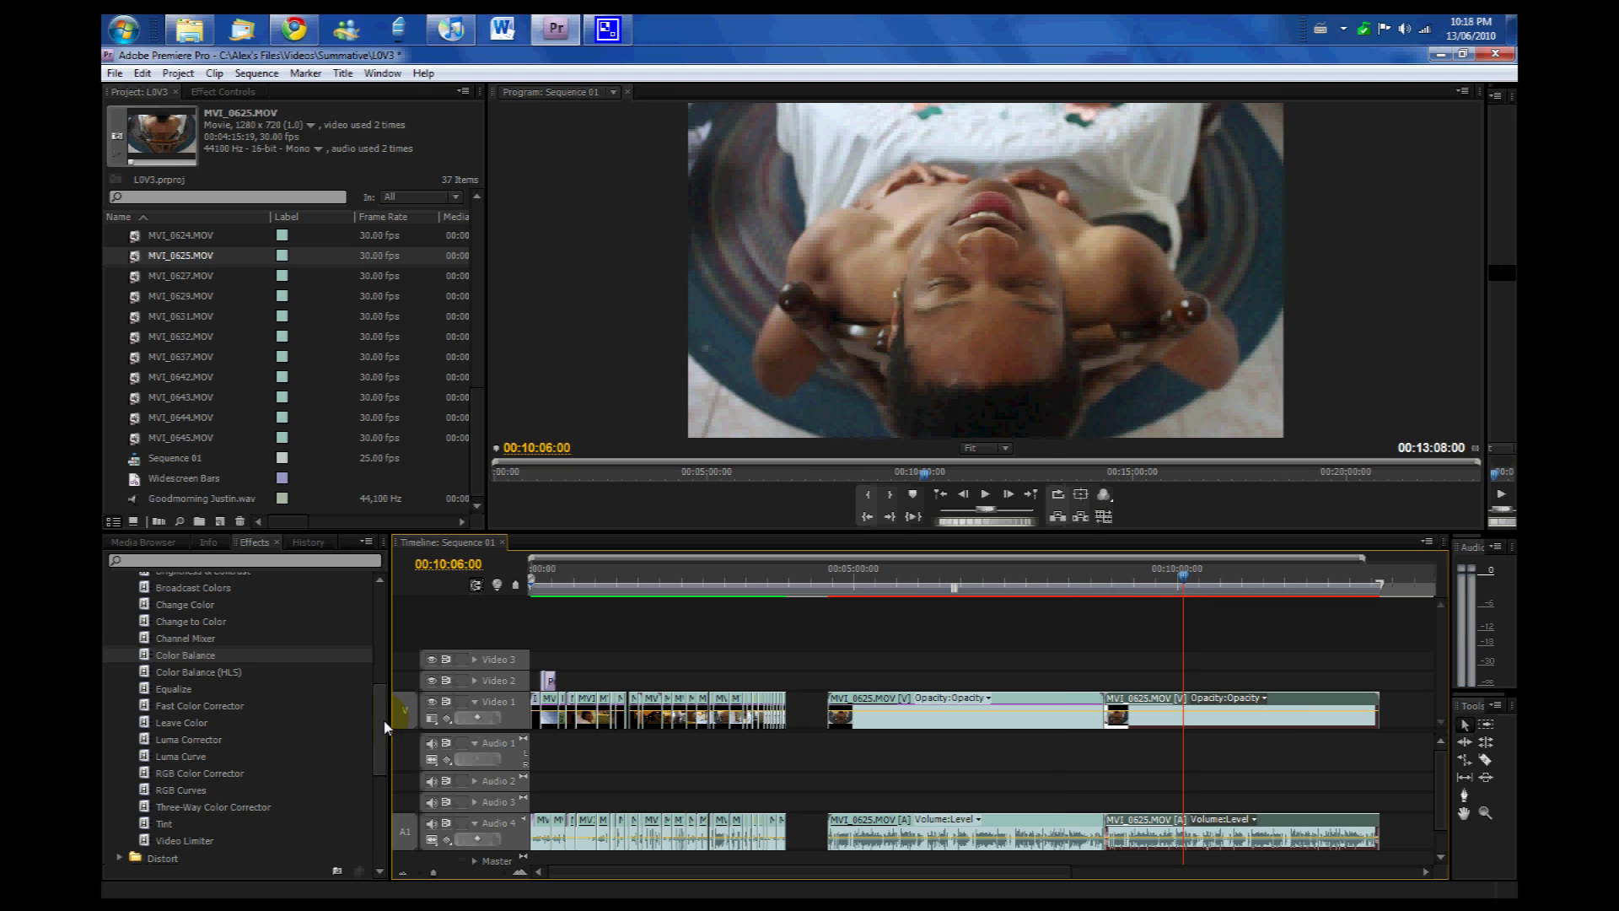
pyautogui.moveTo(384, 727); pyautogui.dragTo(382, 645)
# Step: Drag the saved grading presets from Effects > Presets onto the second MVI_0625 clip
pyautogui.scroll(1, 381, 636)
pyautogui.click(148, 663)
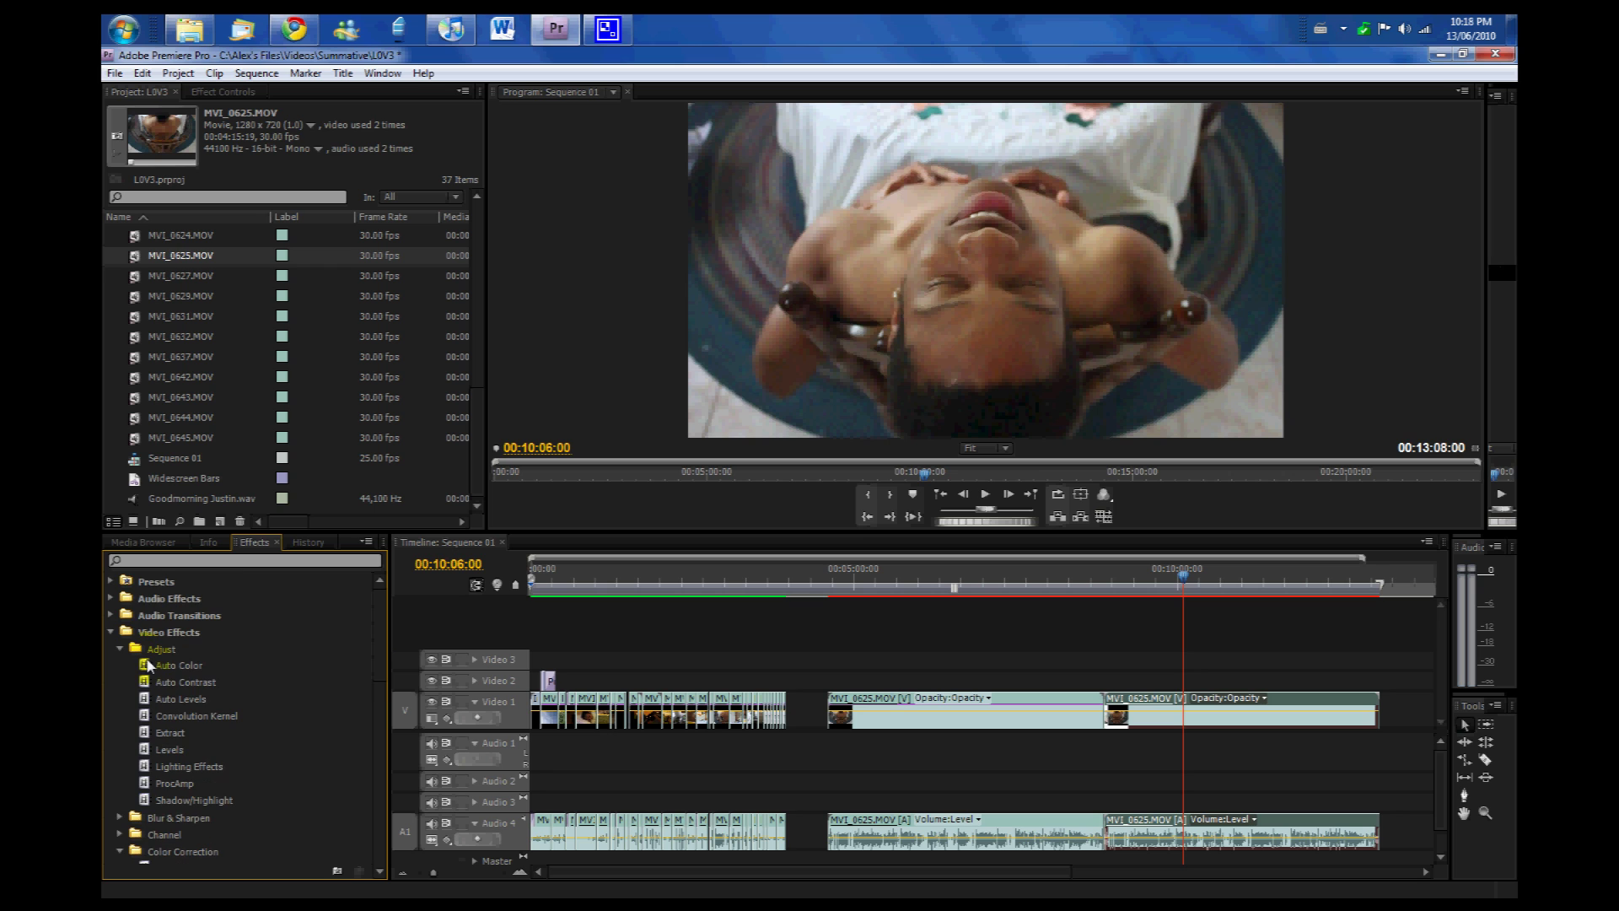
pyautogui.click(116, 560)
pyautogui.click(111, 581)
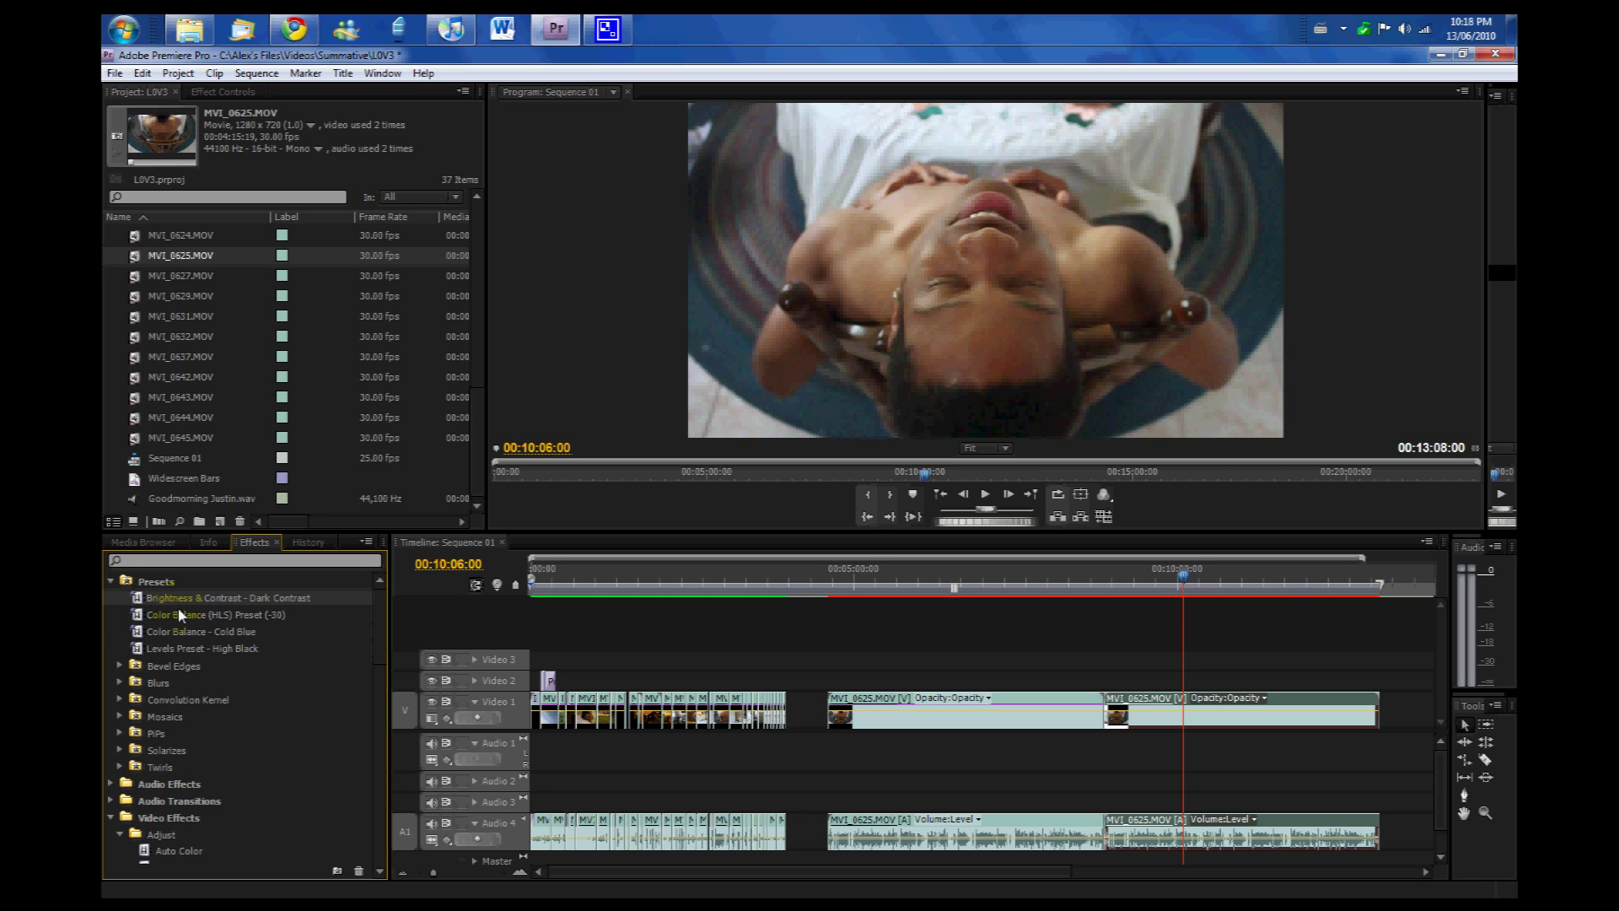
pyautogui.click(141, 641)
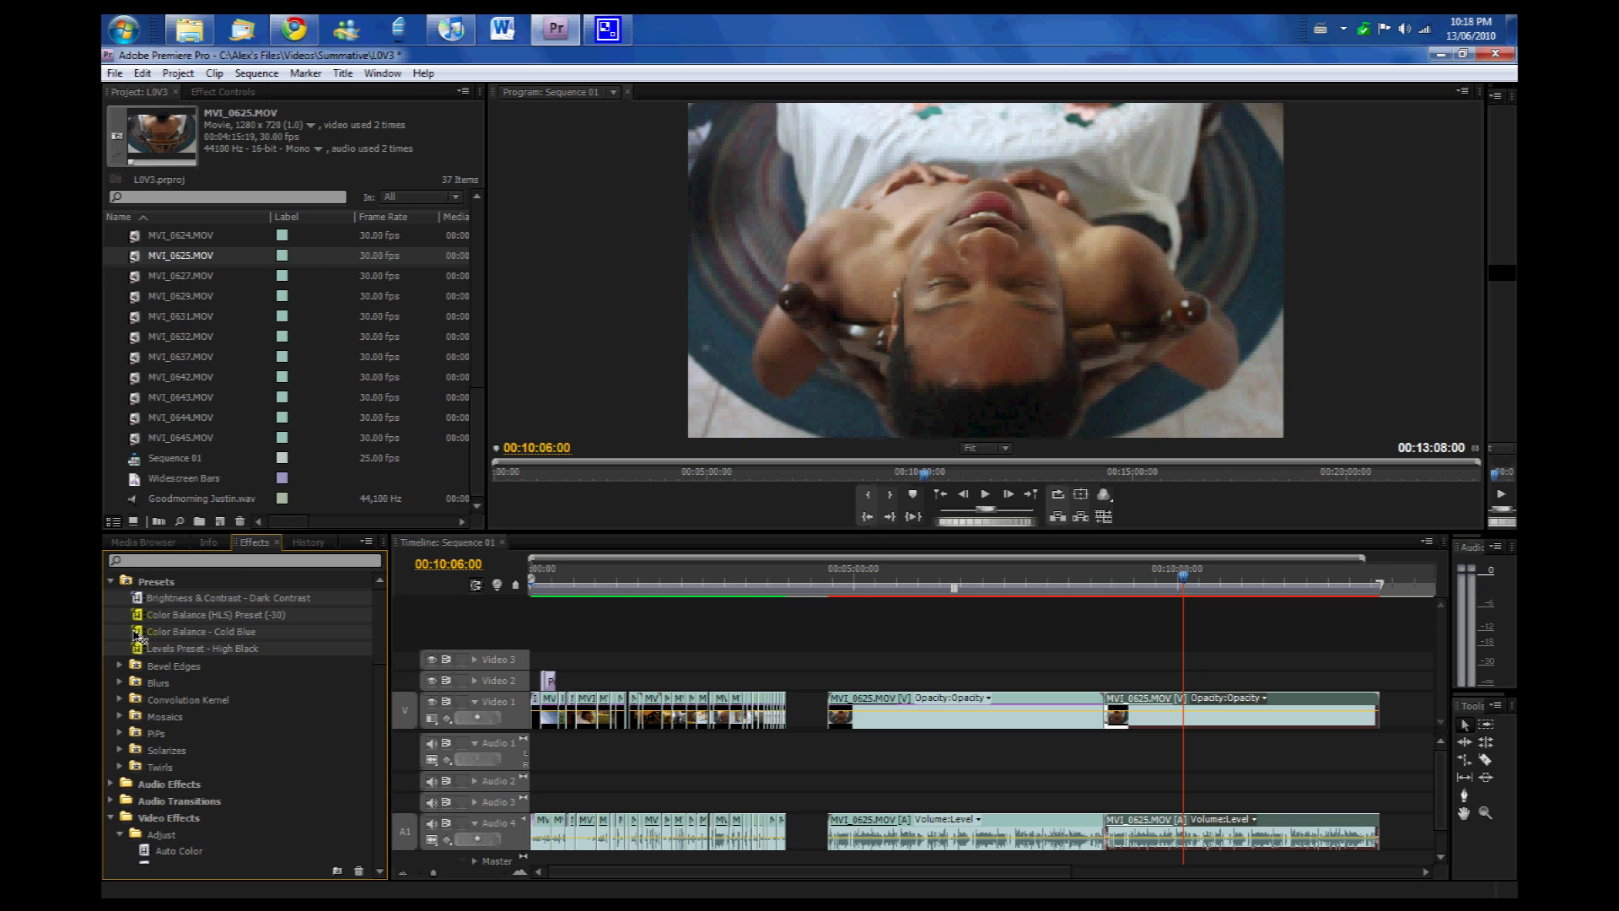
pyautogui.moveTo(141, 641); pyautogui.dragTo(1166, 719)
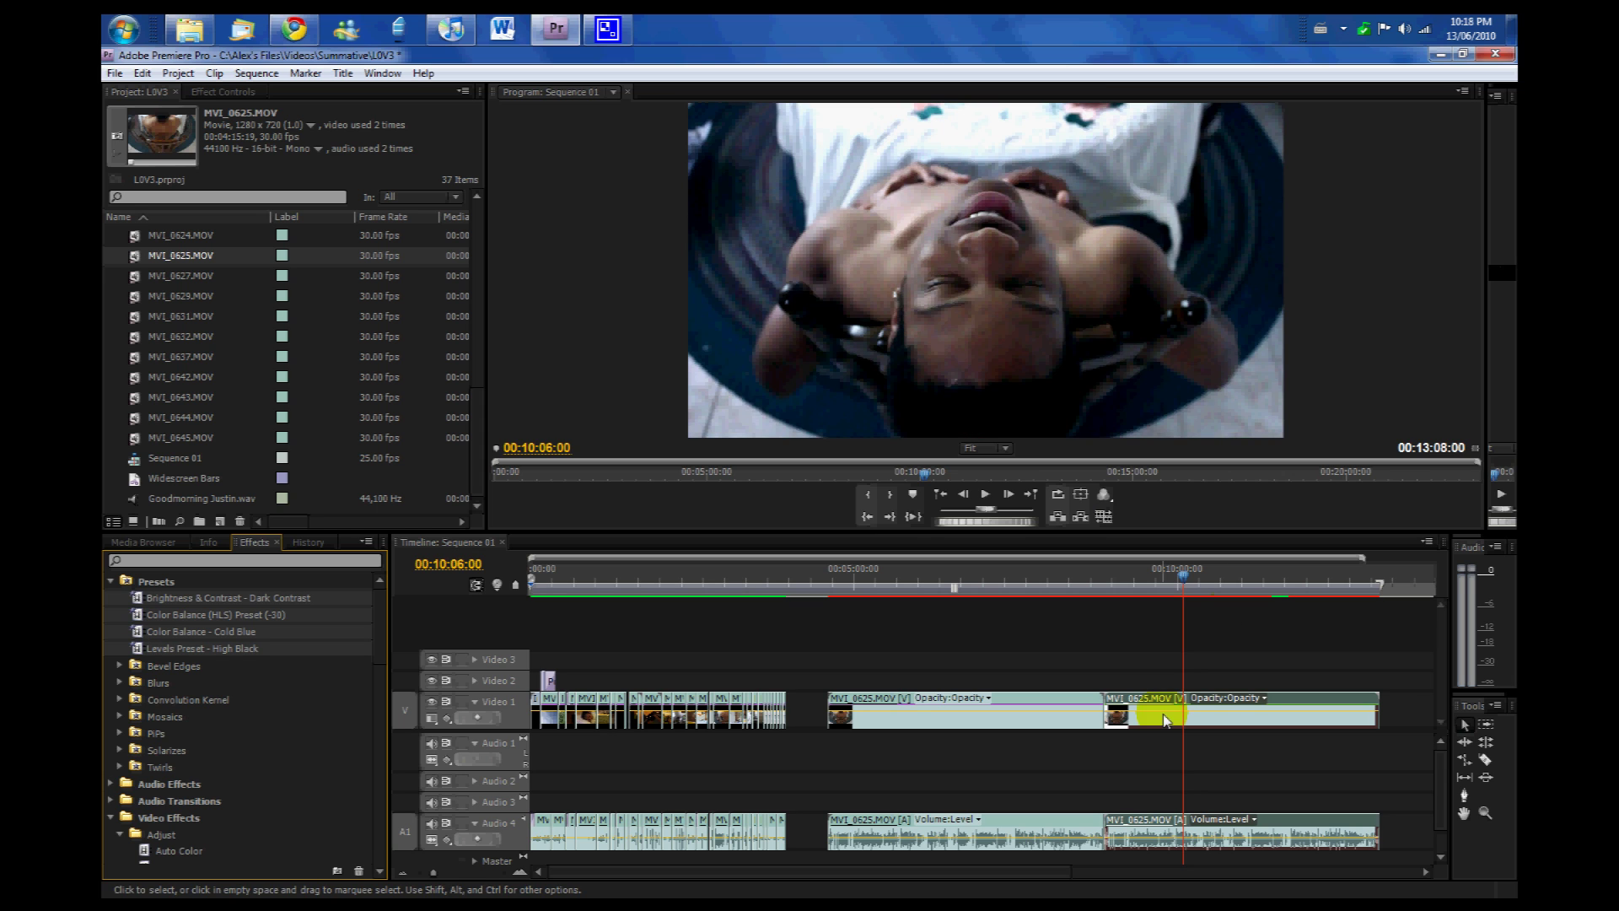
pyautogui.click(1230, 588)
# Step: Confirm deleting the selected presets, then undo with Ctrl+Z to restore them
pyautogui.press('Delete')
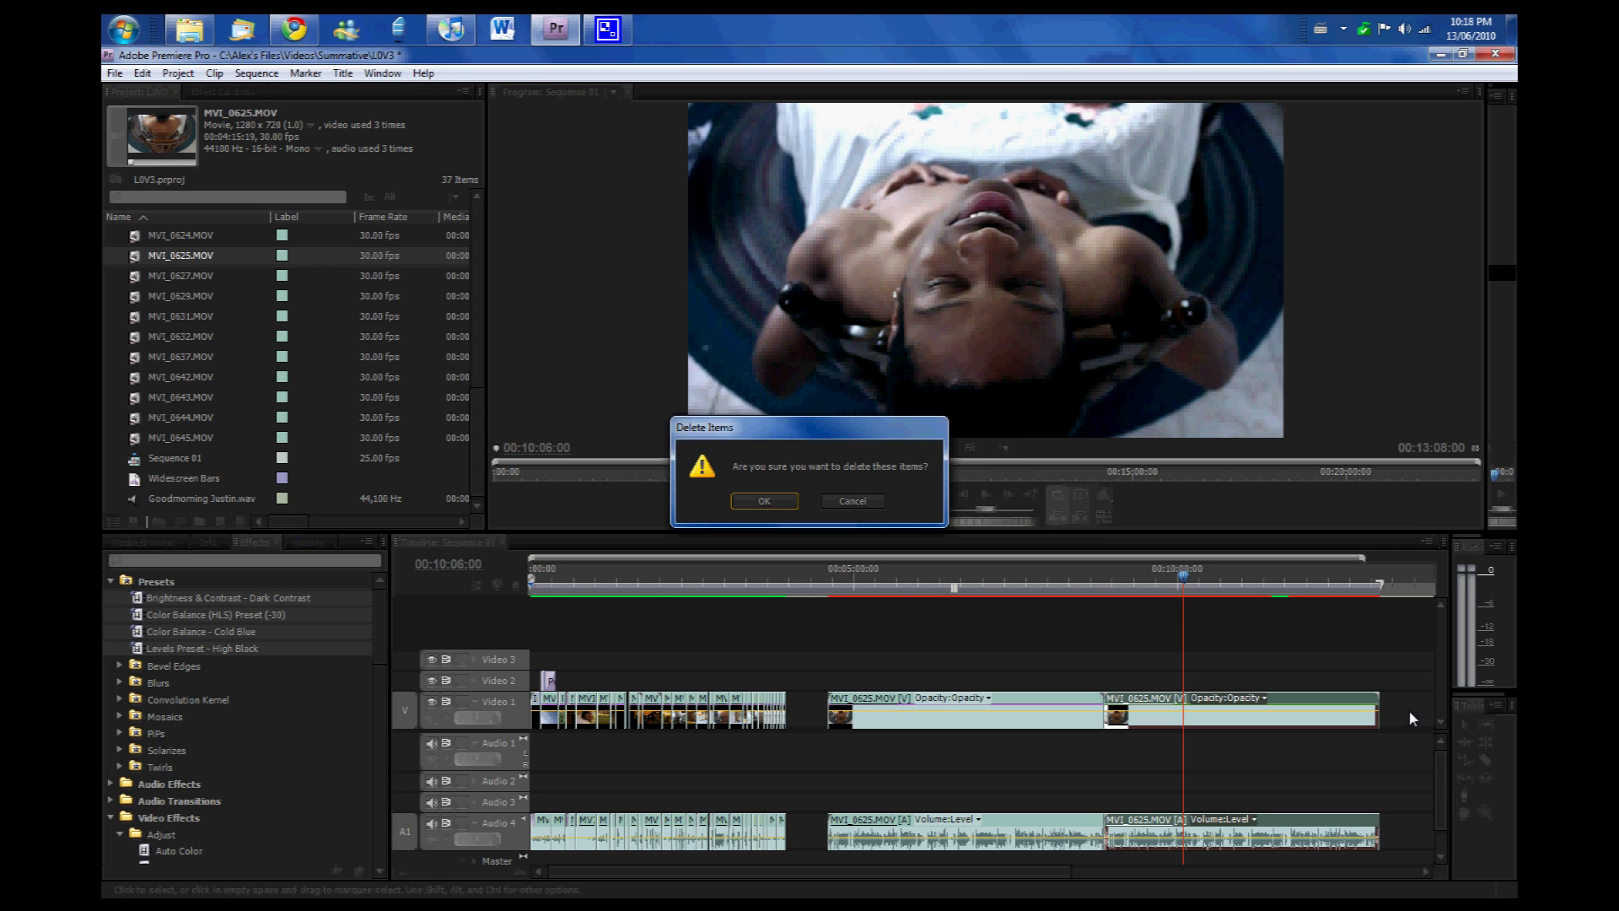
pyautogui.click(764, 502)
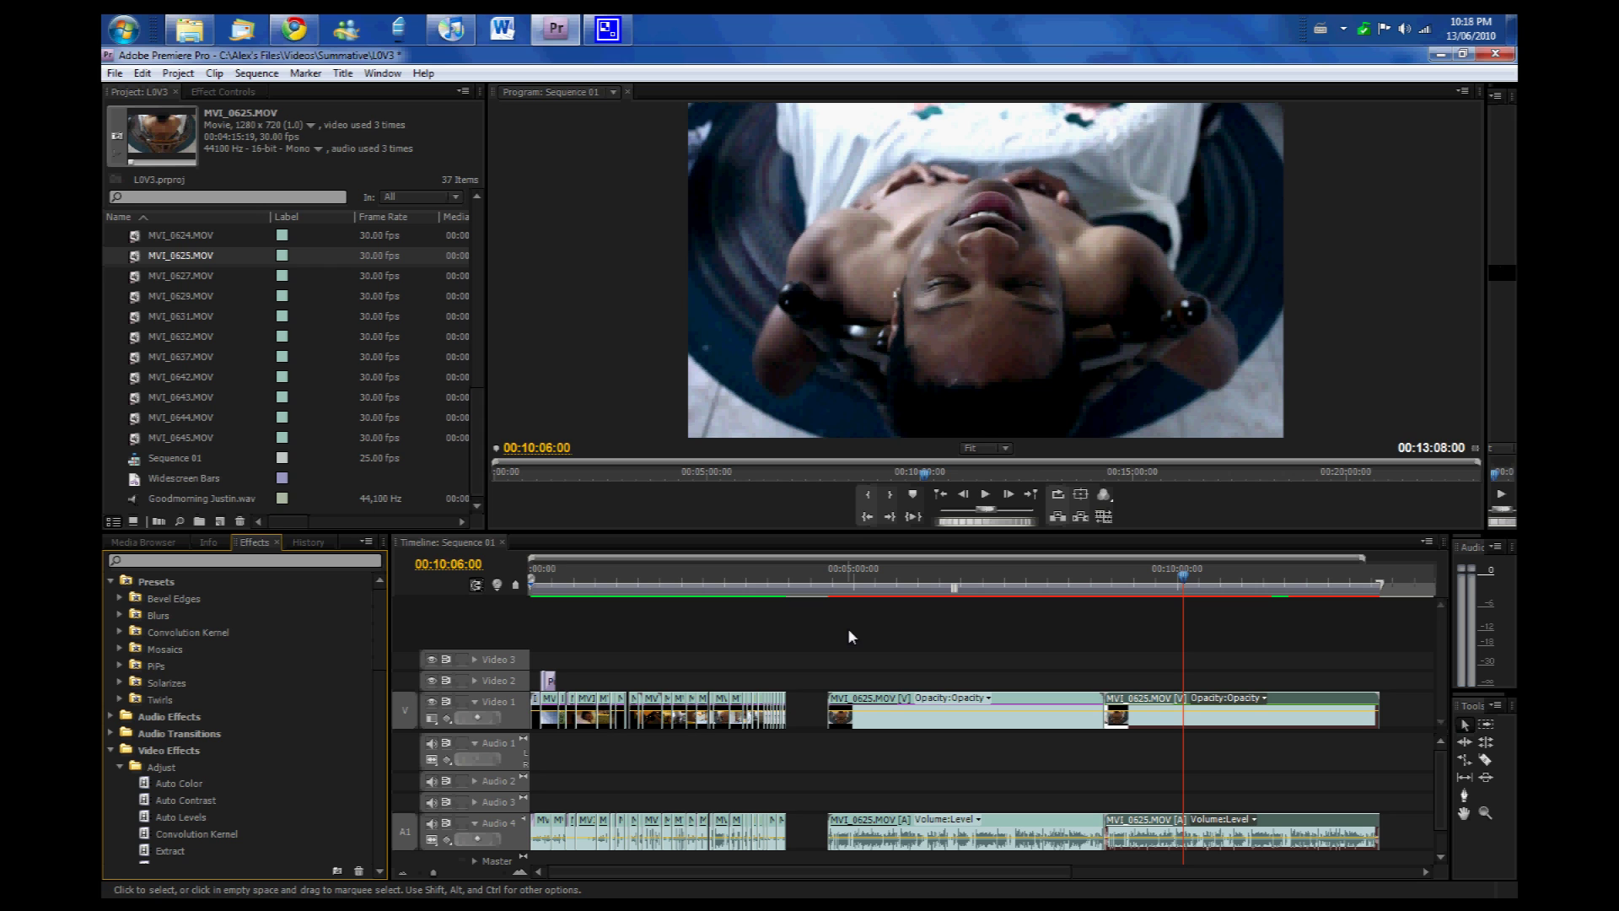
pyautogui.click(920, 707)
pyautogui.hotkey('ctrl', 'z')
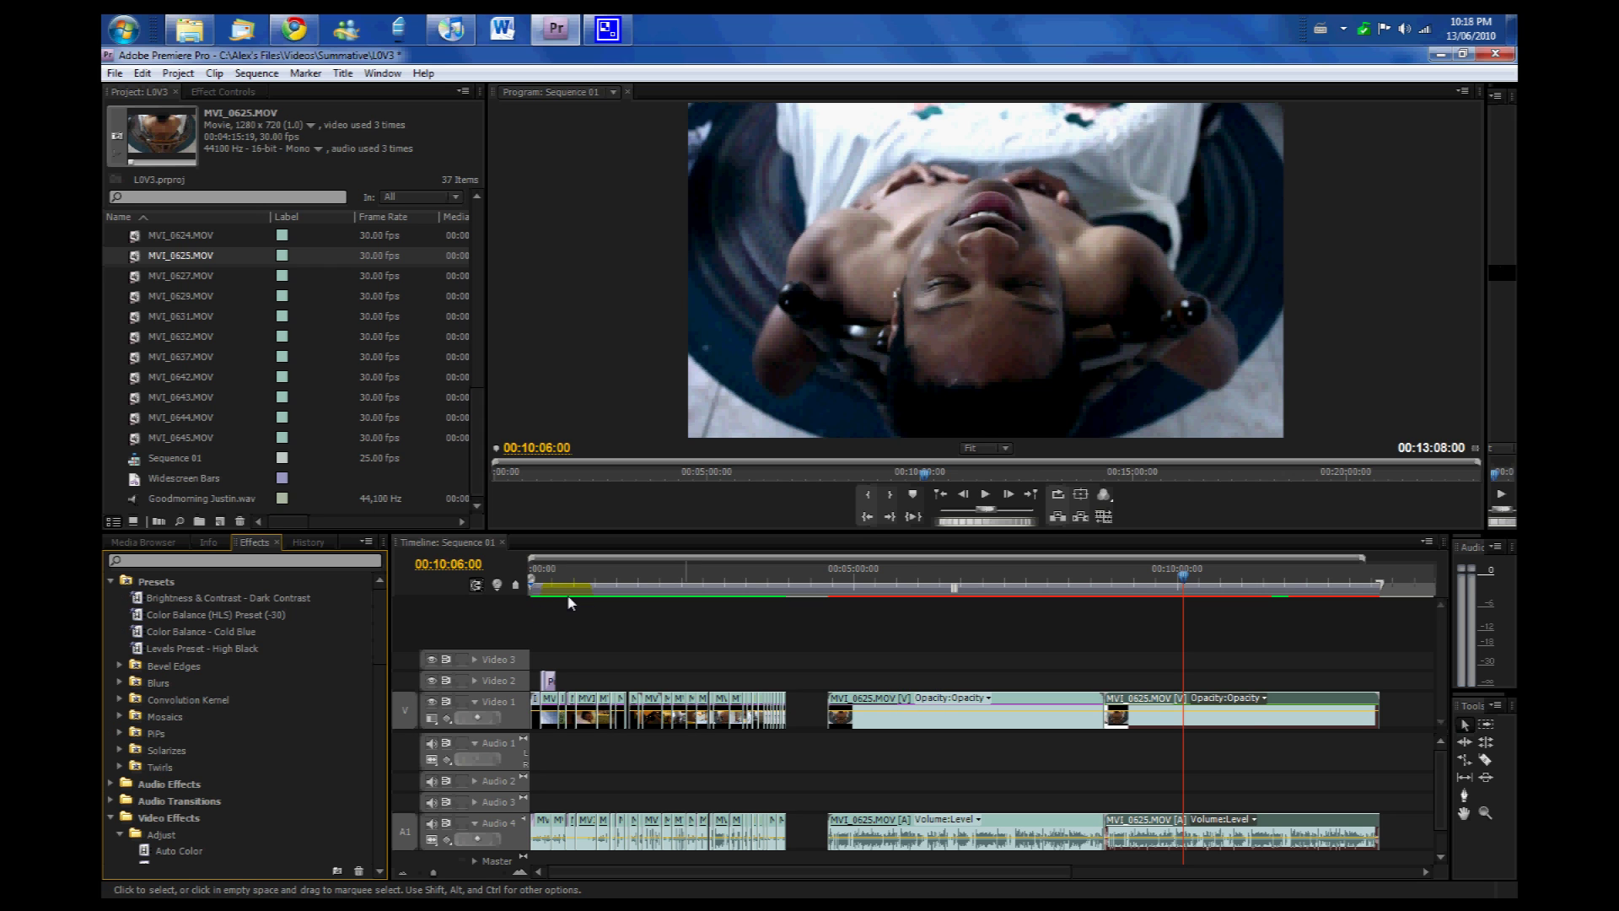
# Step: Delete the second MVI_0625 clip and move the playhead to 00:06:38:00 in the first clip
pyautogui.click(1254, 720)
pyautogui.press('Delete')
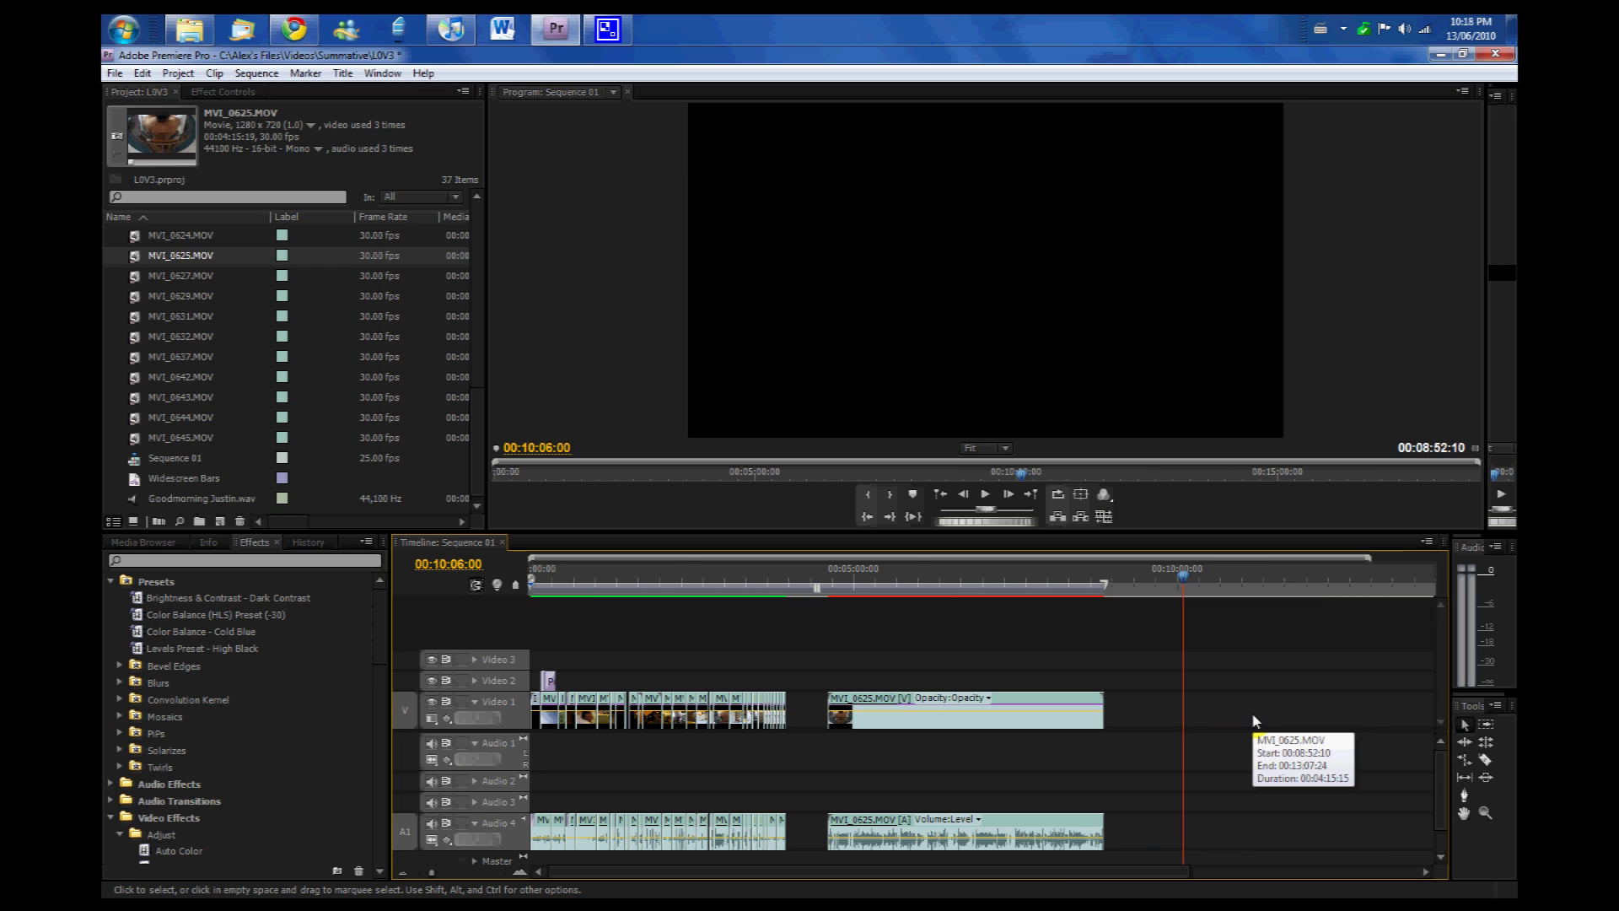
pyautogui.click(1183, 578)
pyautogui.moveTo(1183, 578); pyautogui.dragTo(959, 577)
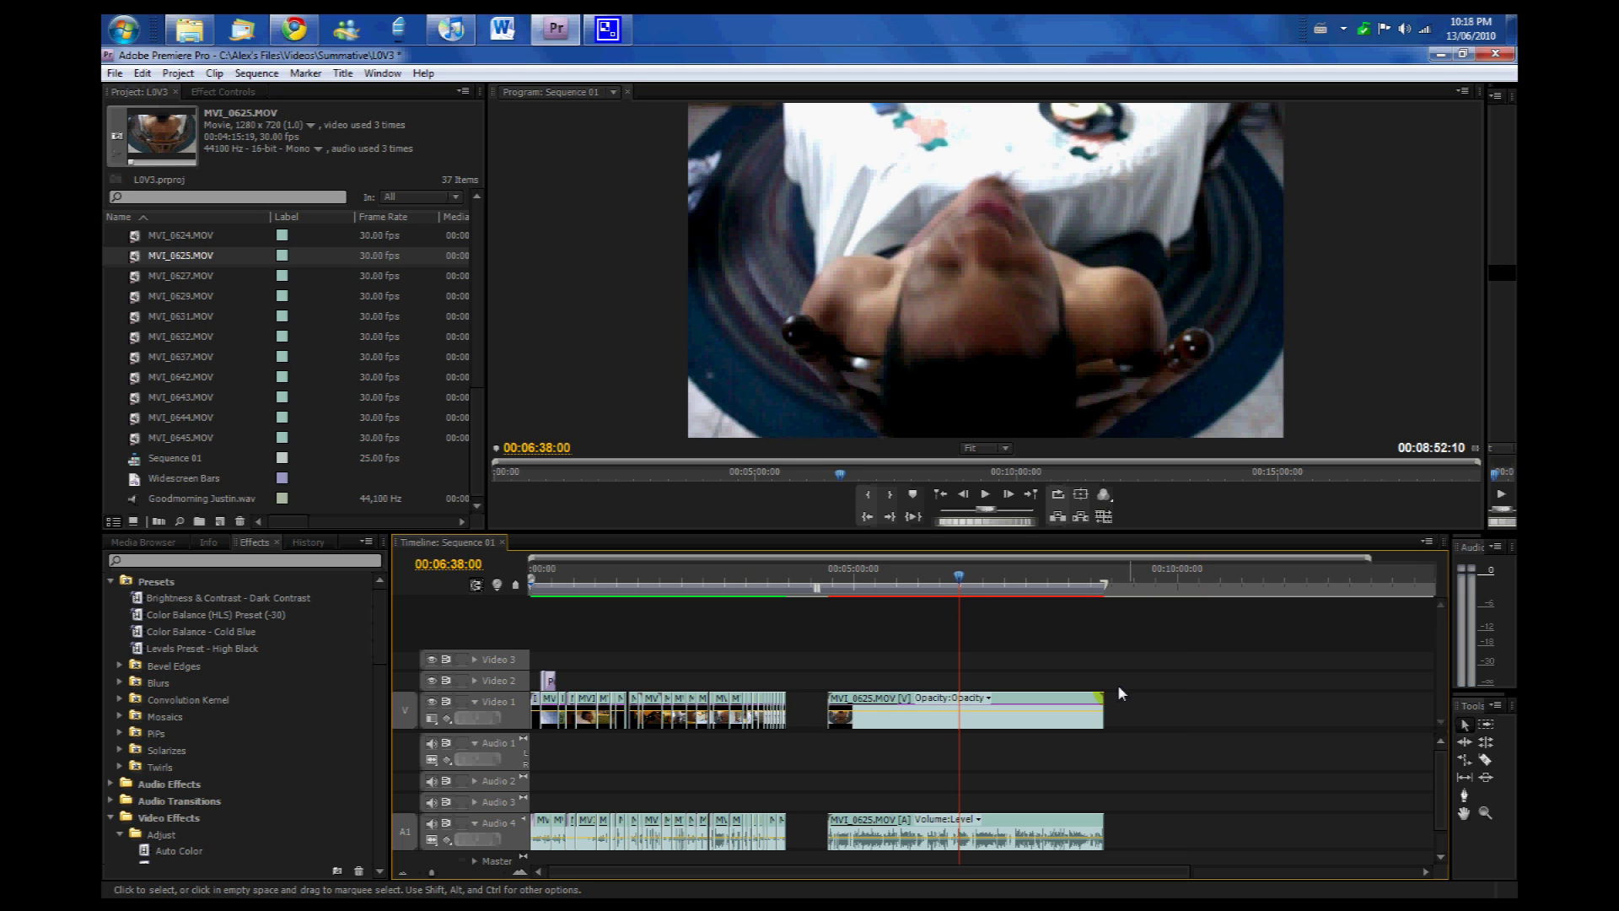
# Step: Expand Levels in Effect Controls to show Black Input 15, White Input 230 and Gamma 90
pyautogui.click(223, 91)
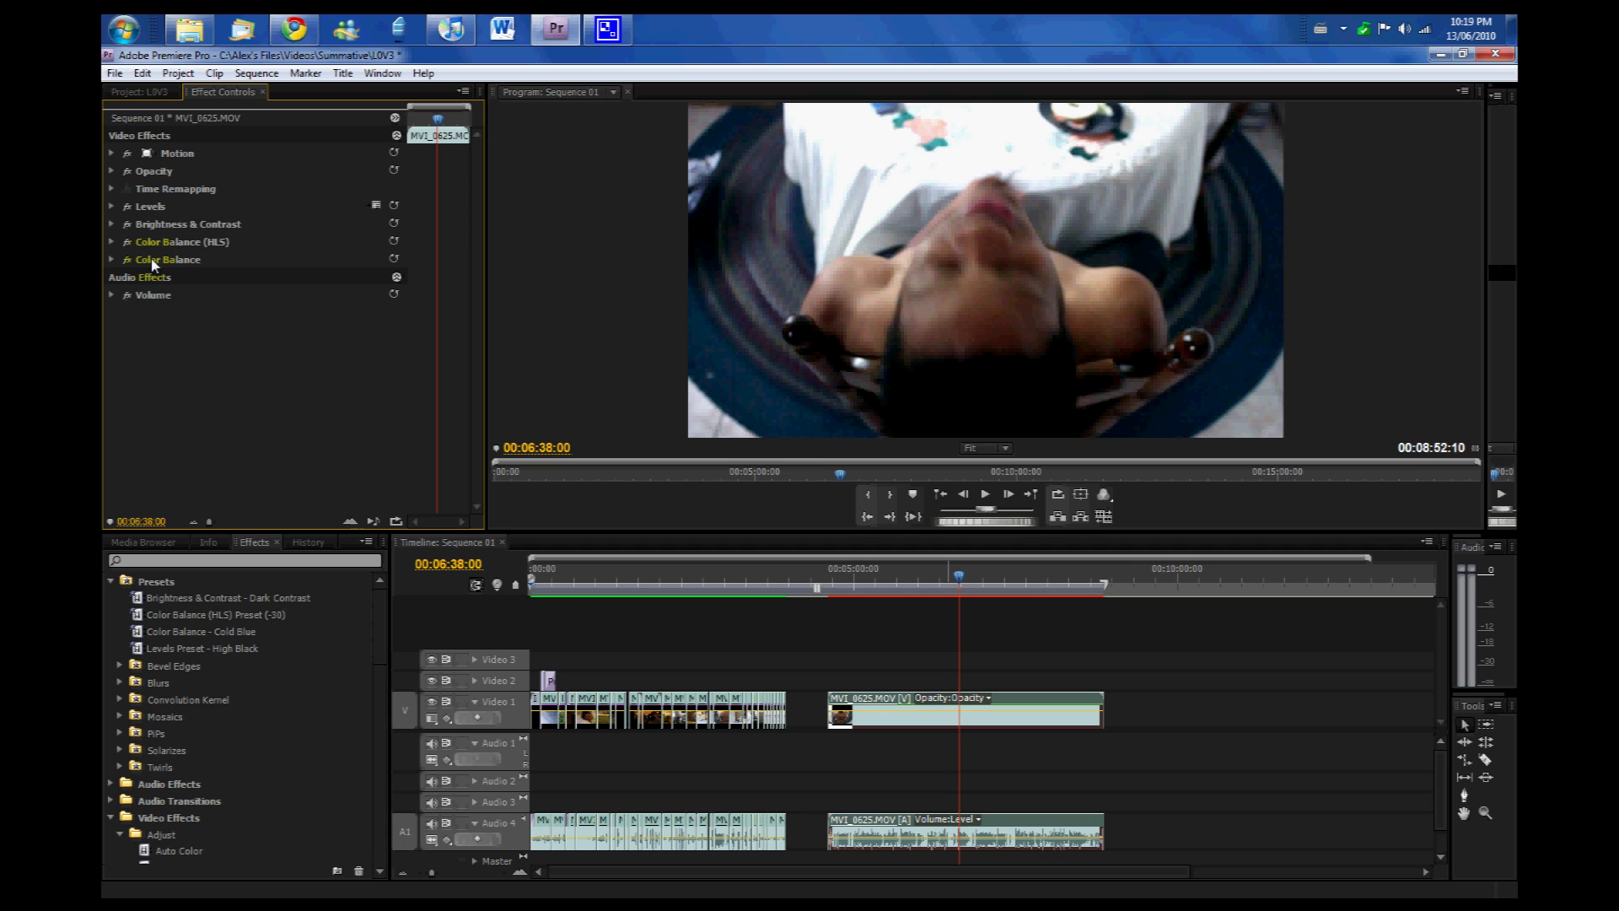
pyautogui.click(111, 207)
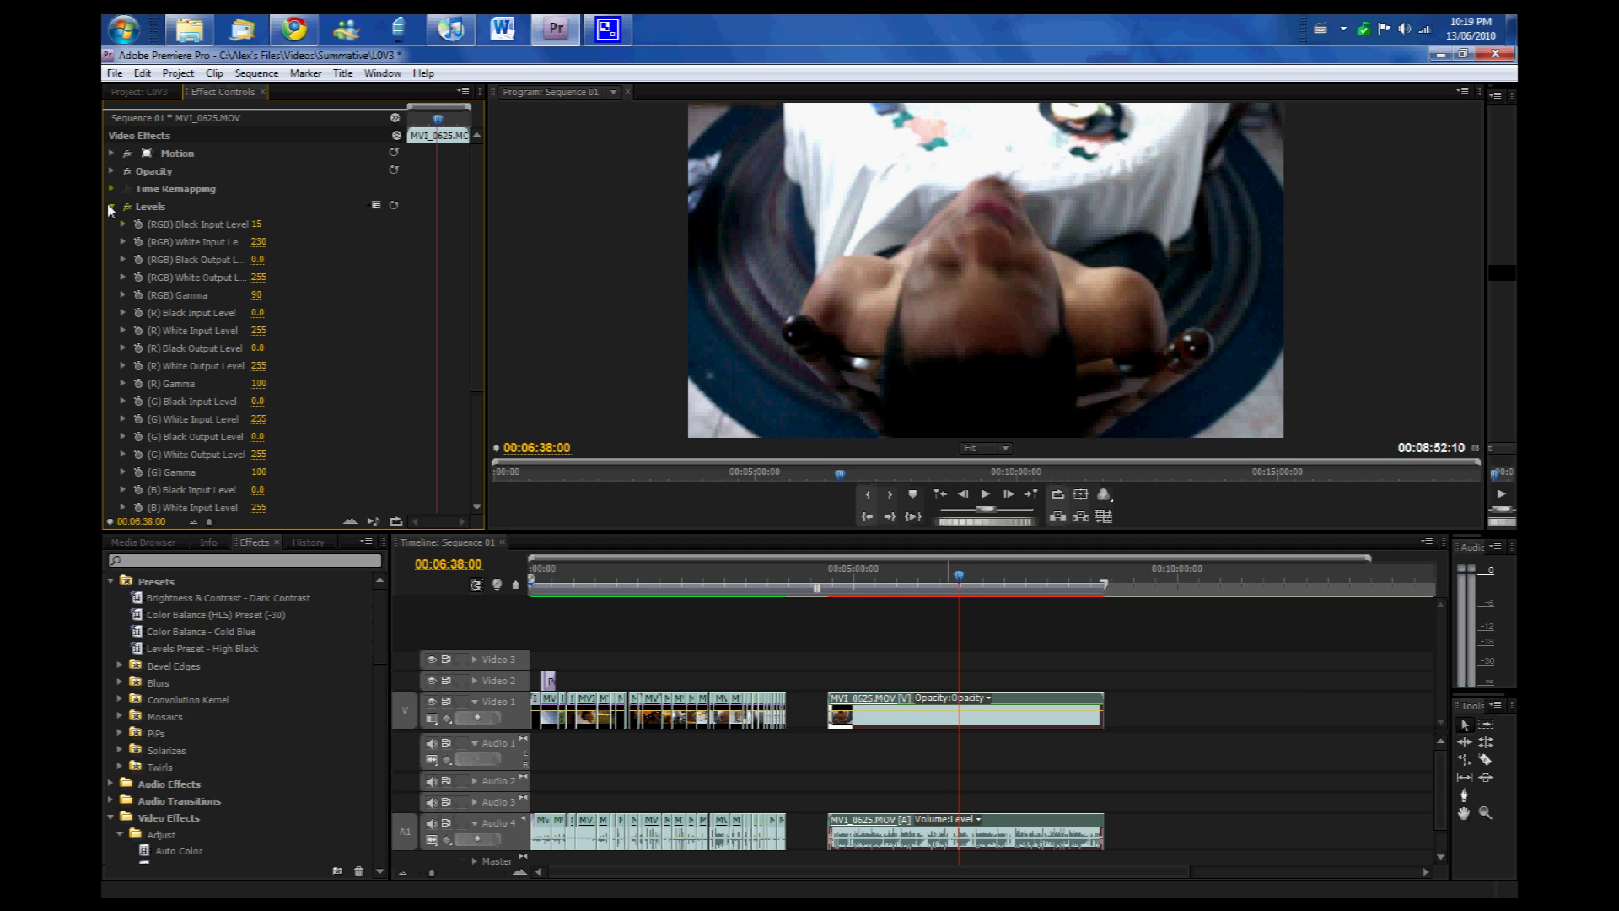
pyautogui.scroll(-1, 171, 234)
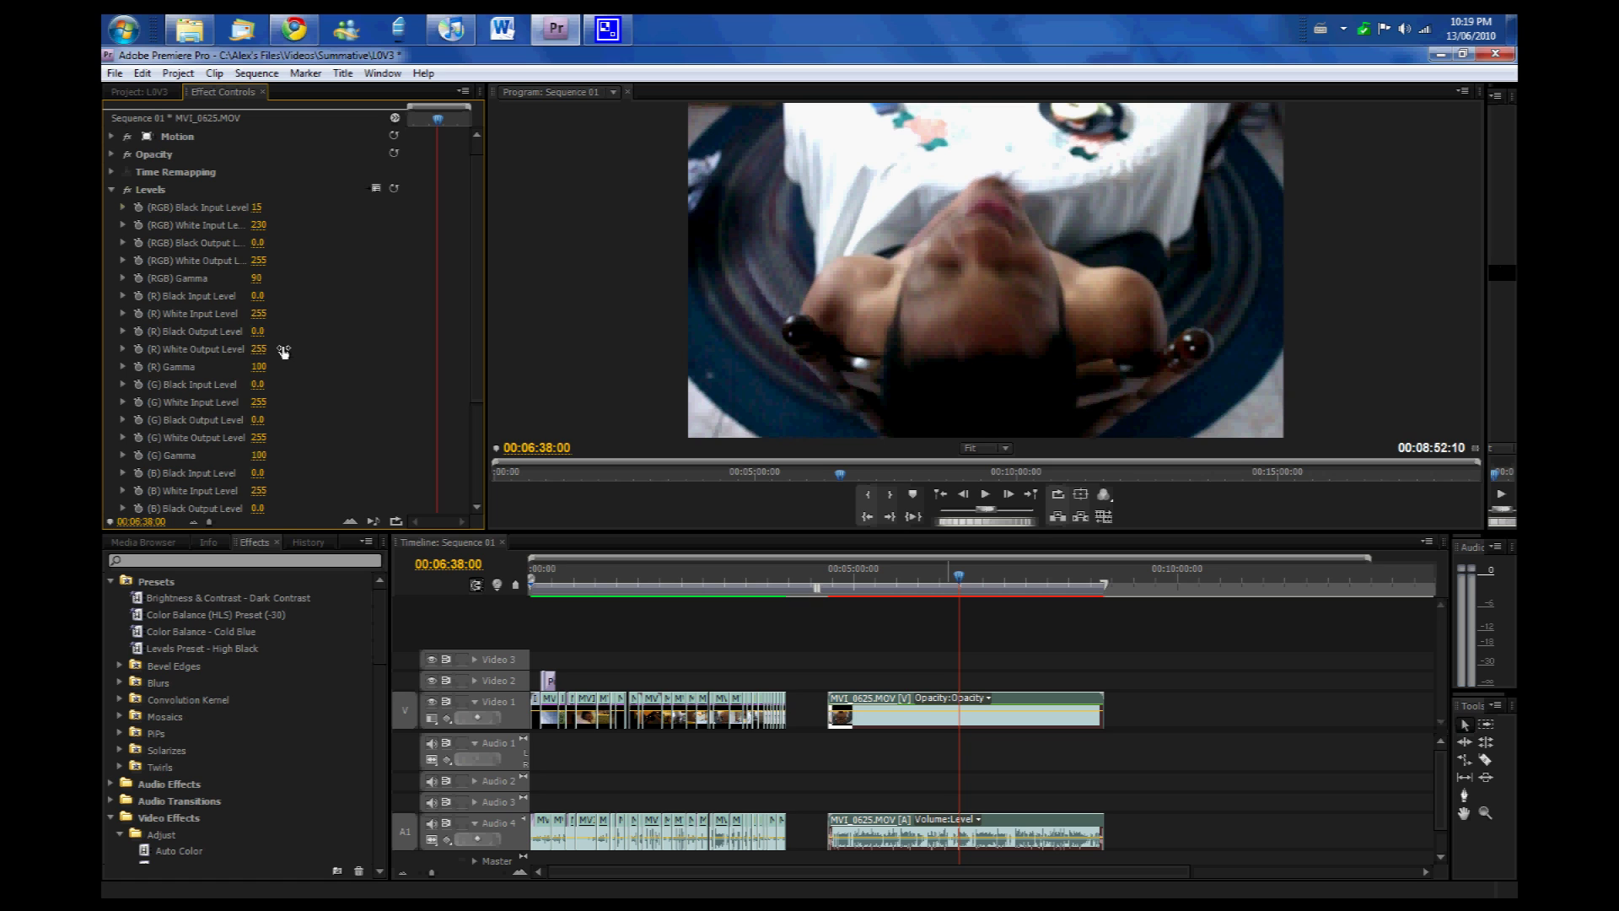
pyautogui.click(112, 189)
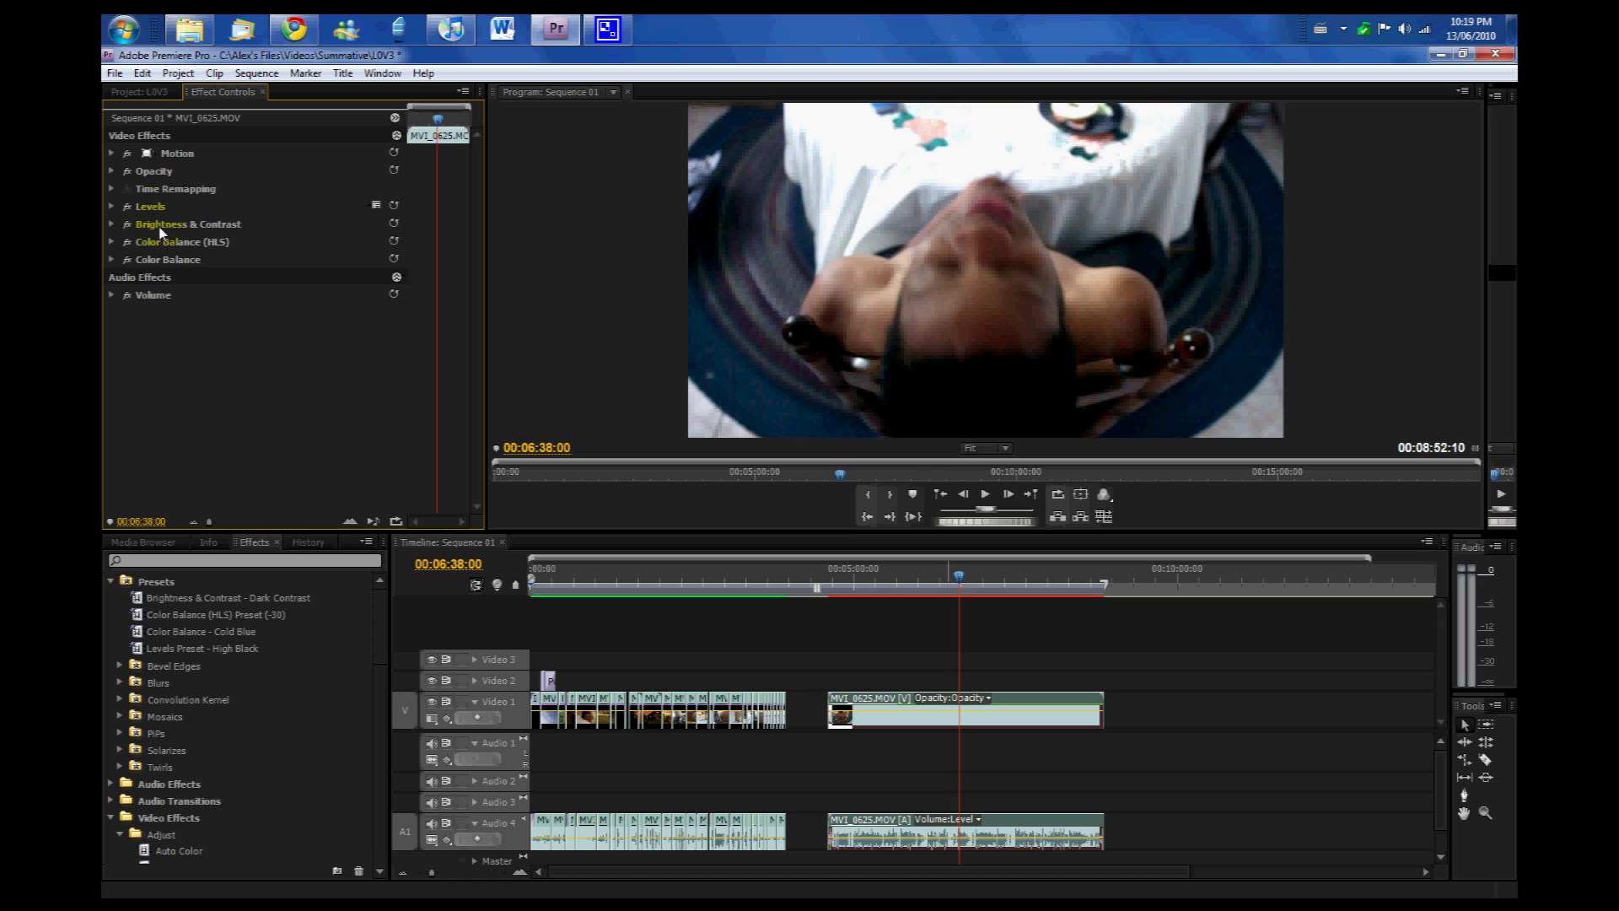
pyautogui.click(110, 206)
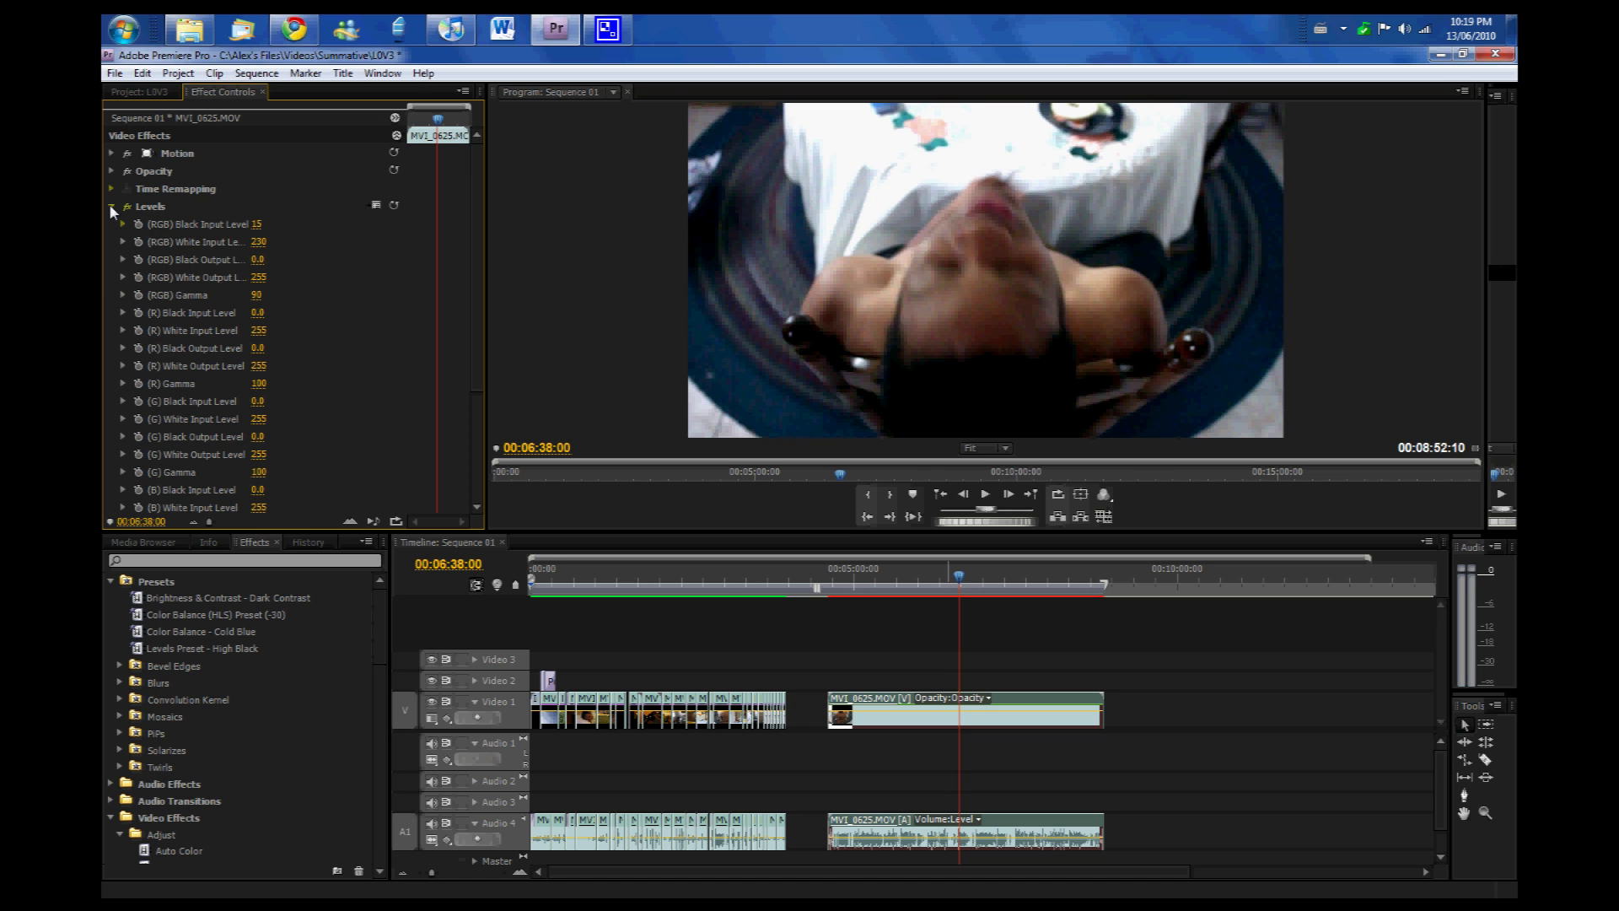
pyautogui.moveTo(900, 582); pyautogui.dragTo(864, 590)
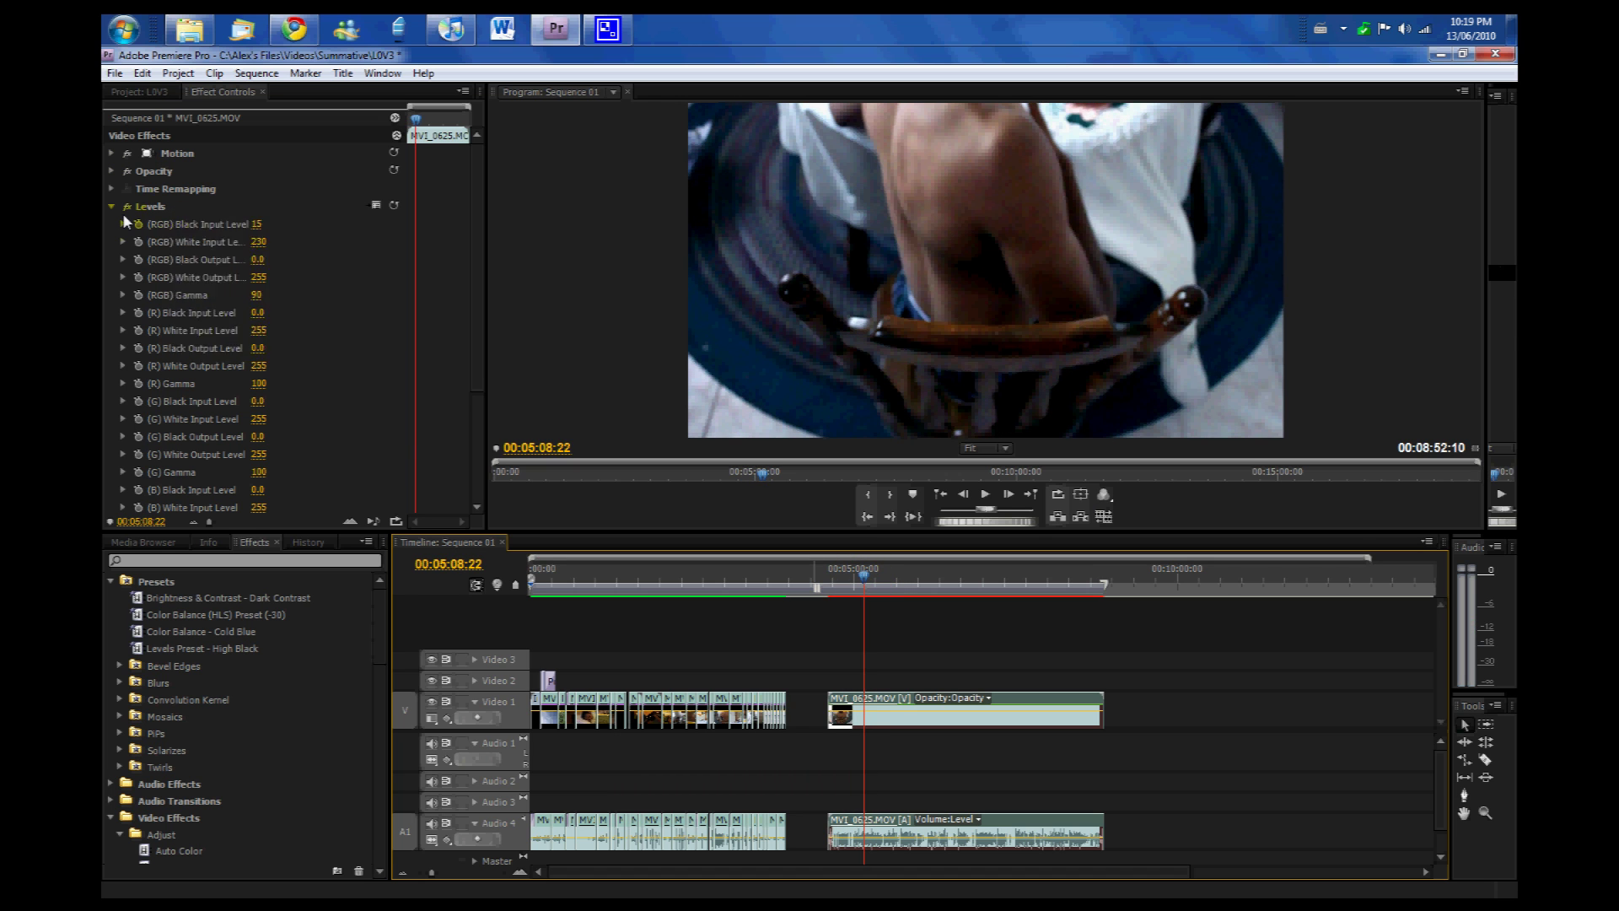
# Step: Start saving the Levels settings as a preset named 'Levels Preset - Darkerer'
pyautogui.rightClick(175, 211)
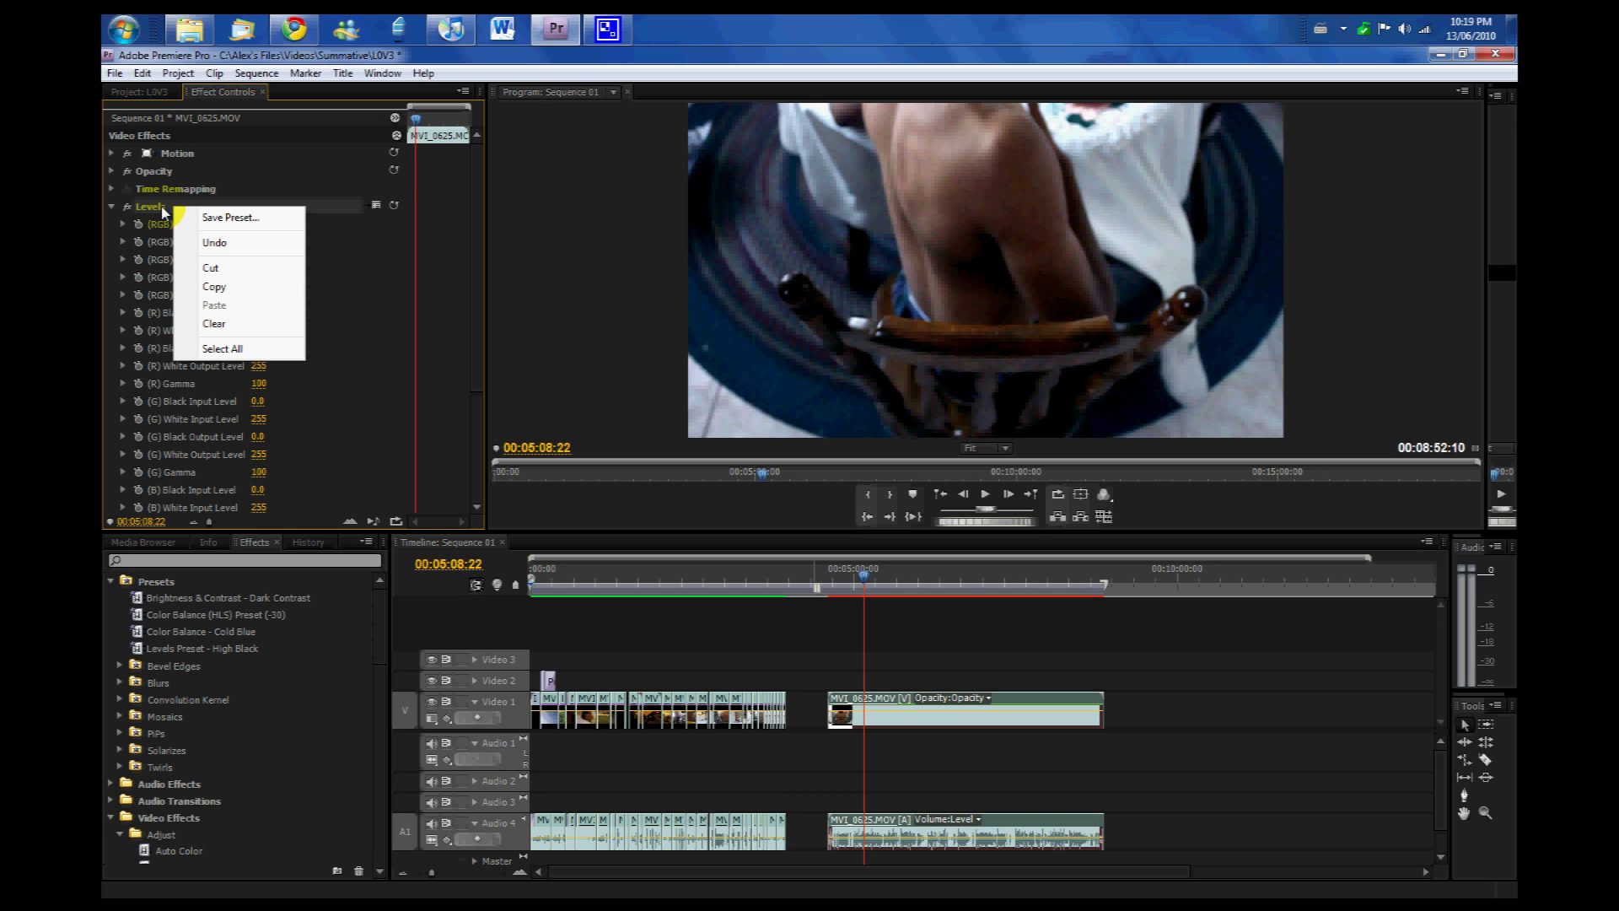
pyautogui.click(218, 217)
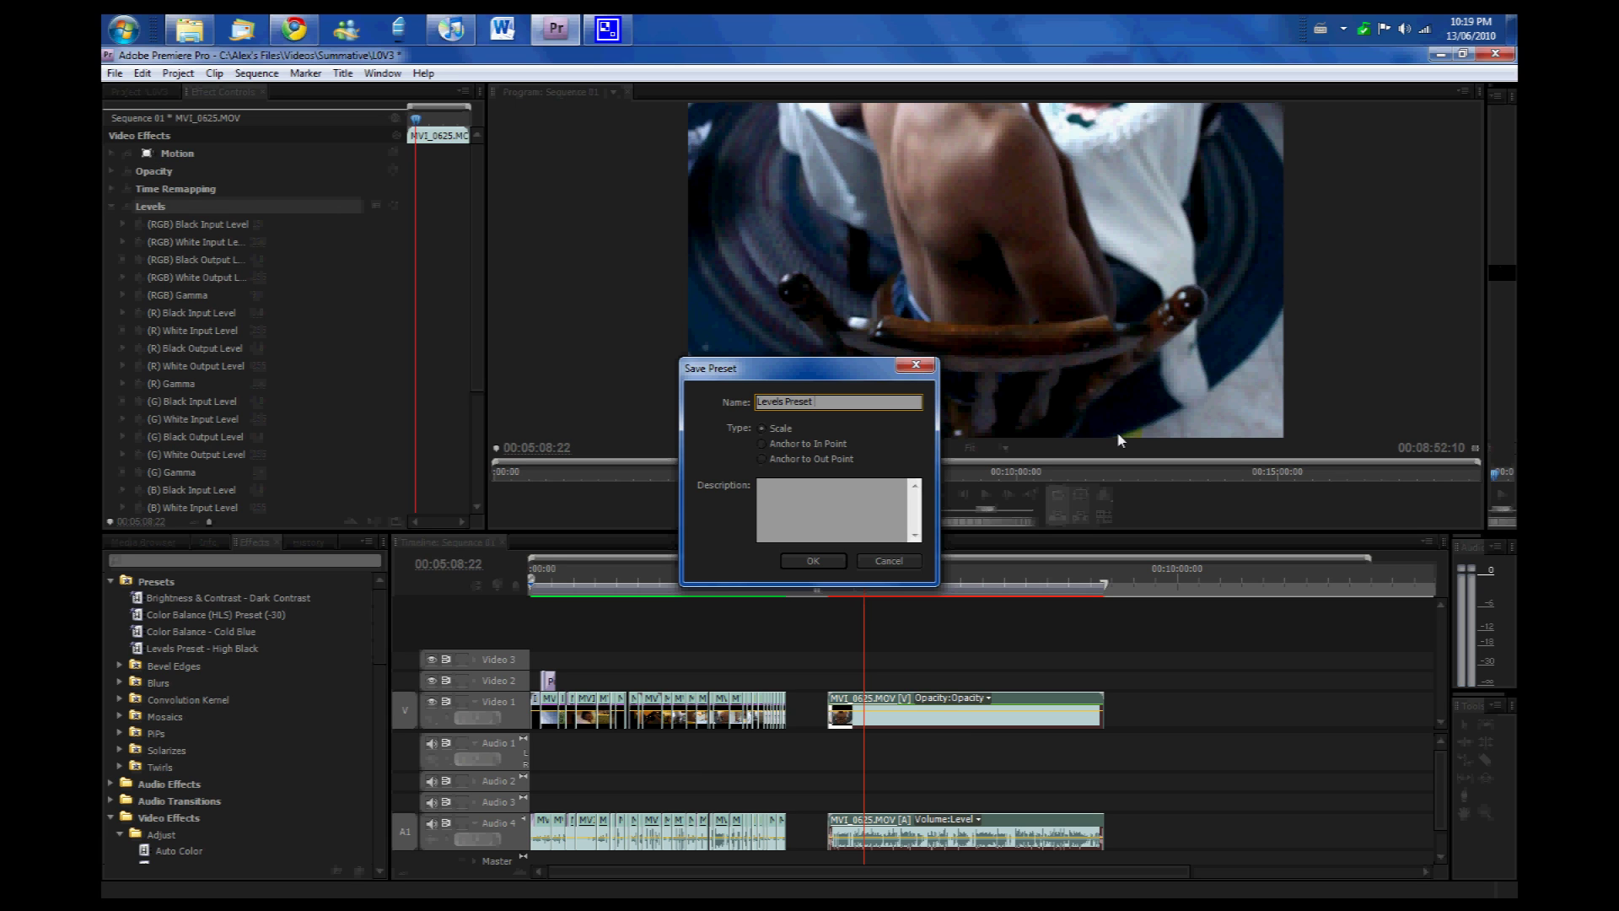
pyautogui.write('- Darkerer')
pyautogui.click(882, 182)
# Step: Save 'Levels Preset - Darkerer', apply the grading presets to MVI_0625, and scrub to review
pyautogui.click(812, 562)
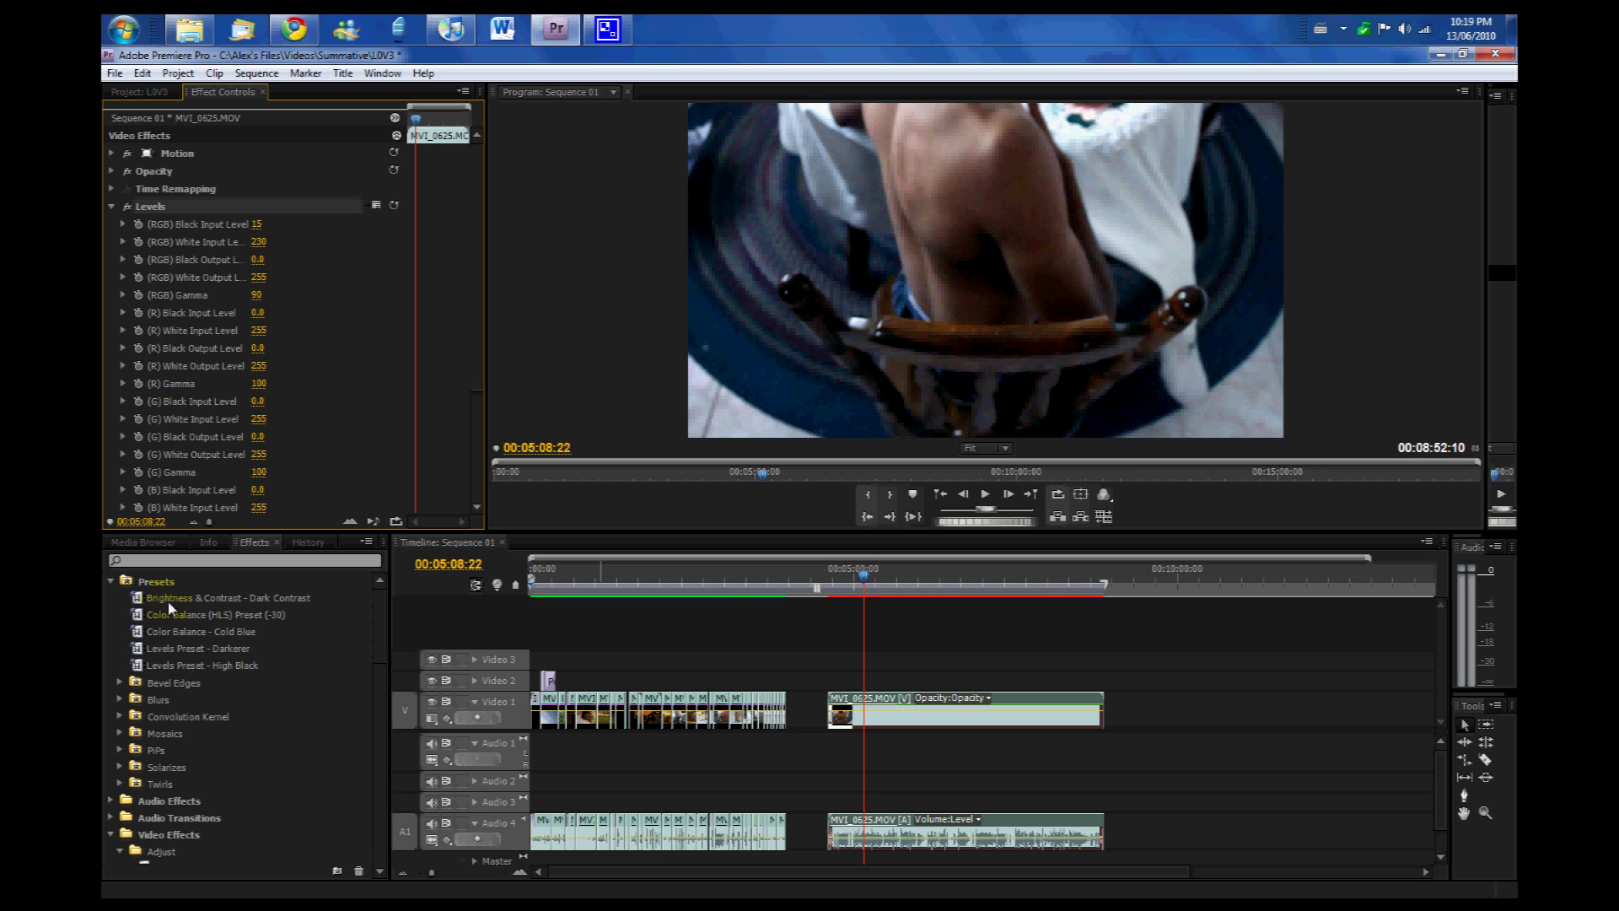
pyautogui.click(307, 614)
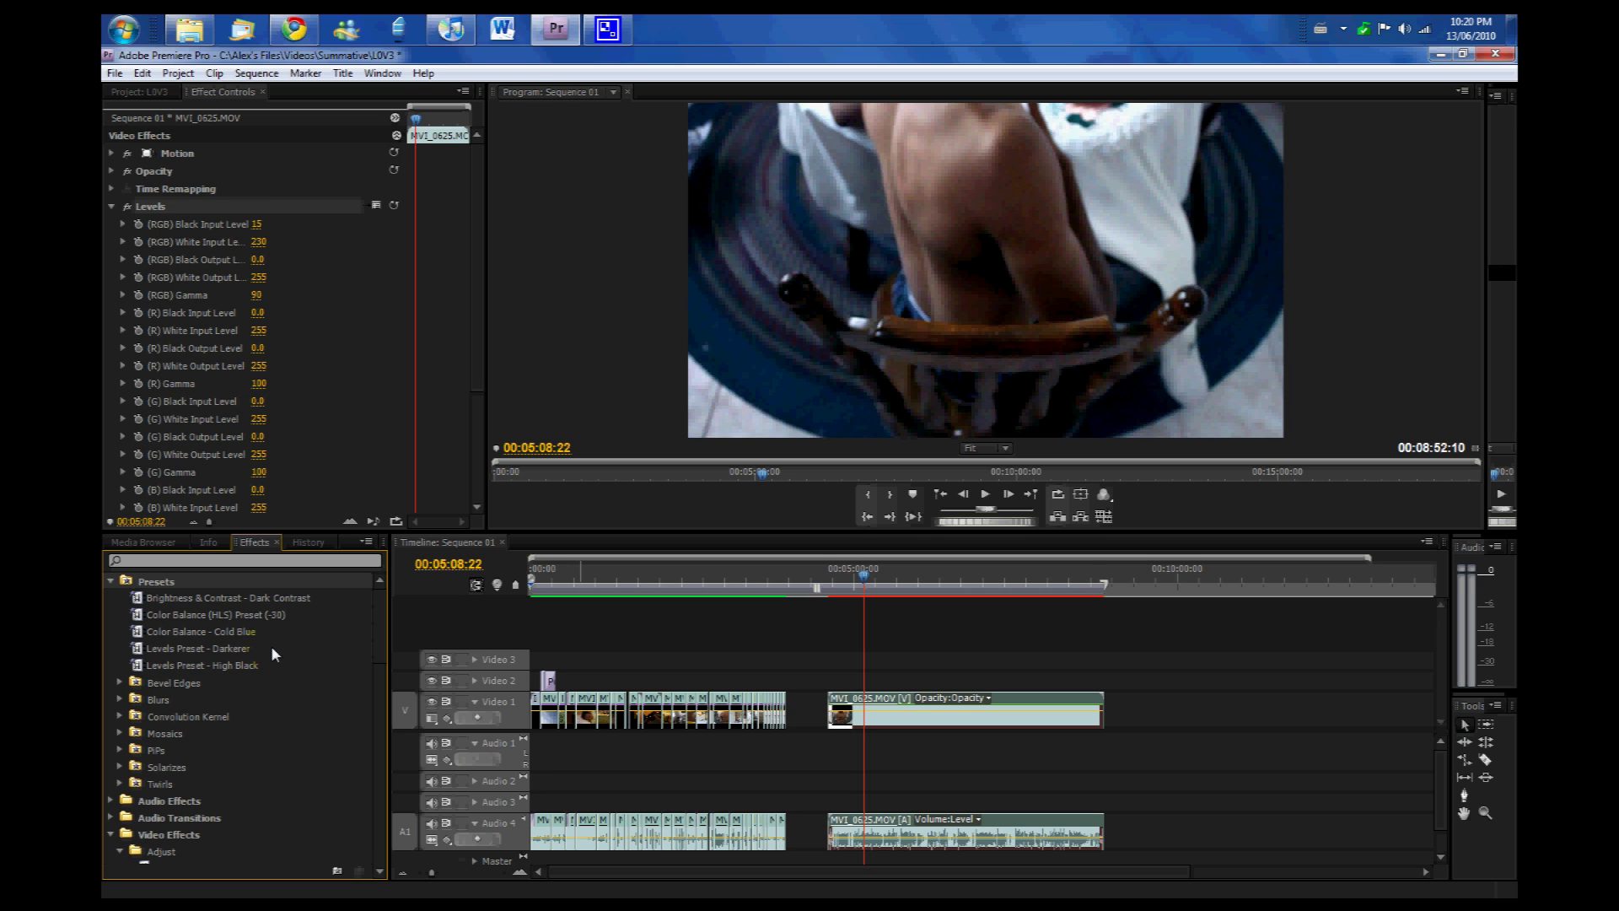
pyautogui.click(231, 598)
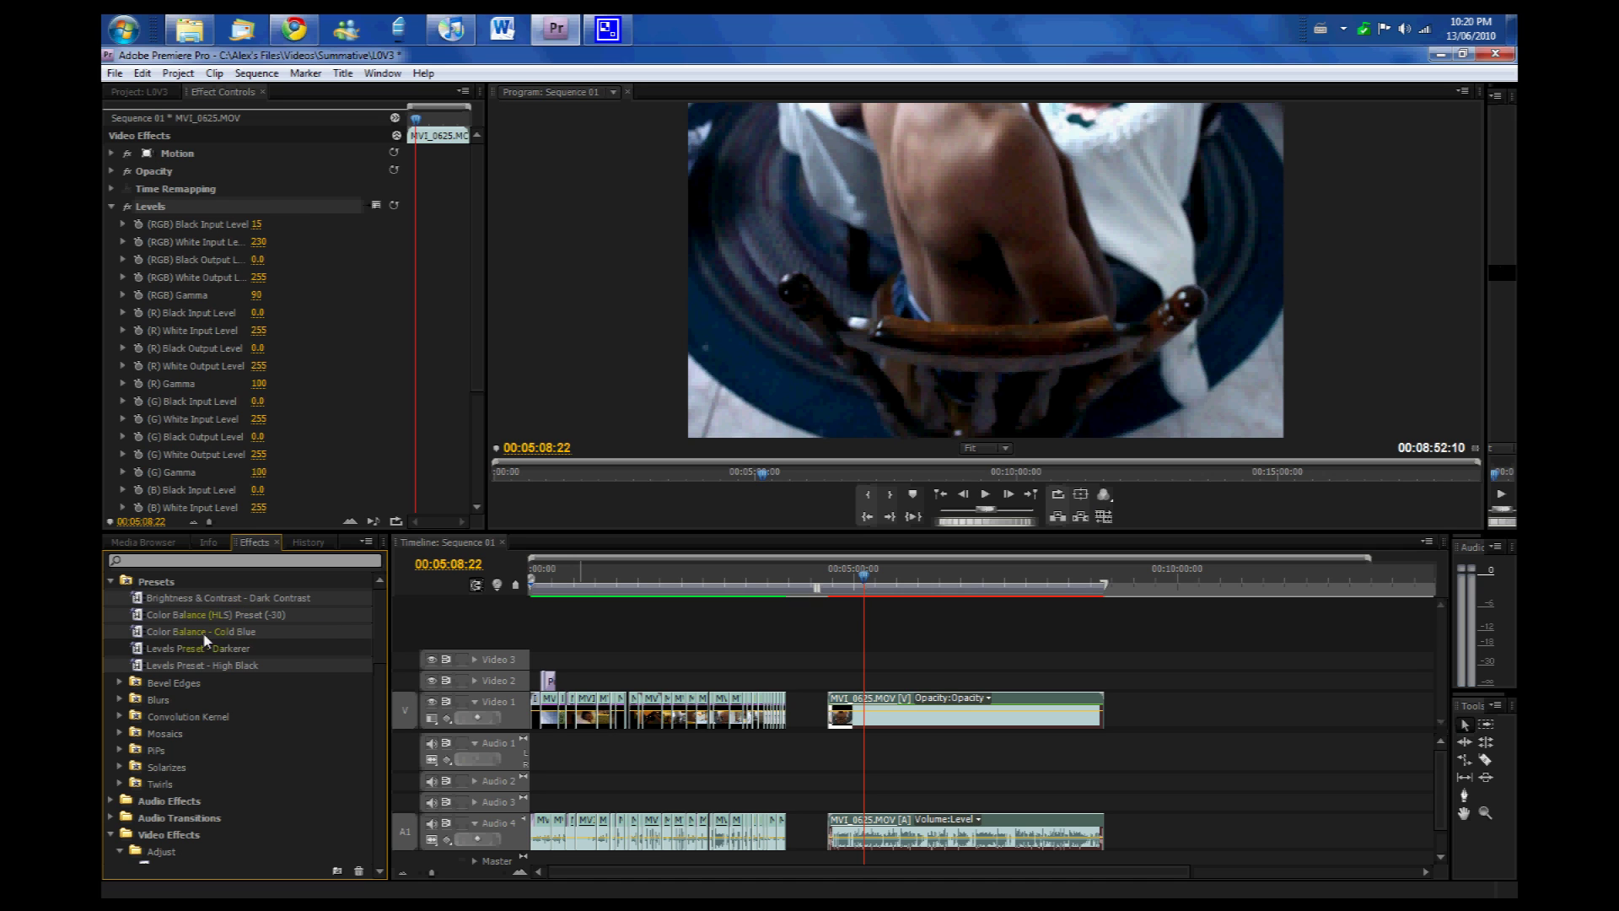
pyautogui.moveTo(202, 639); pyautogui.dragTo(896, 713)
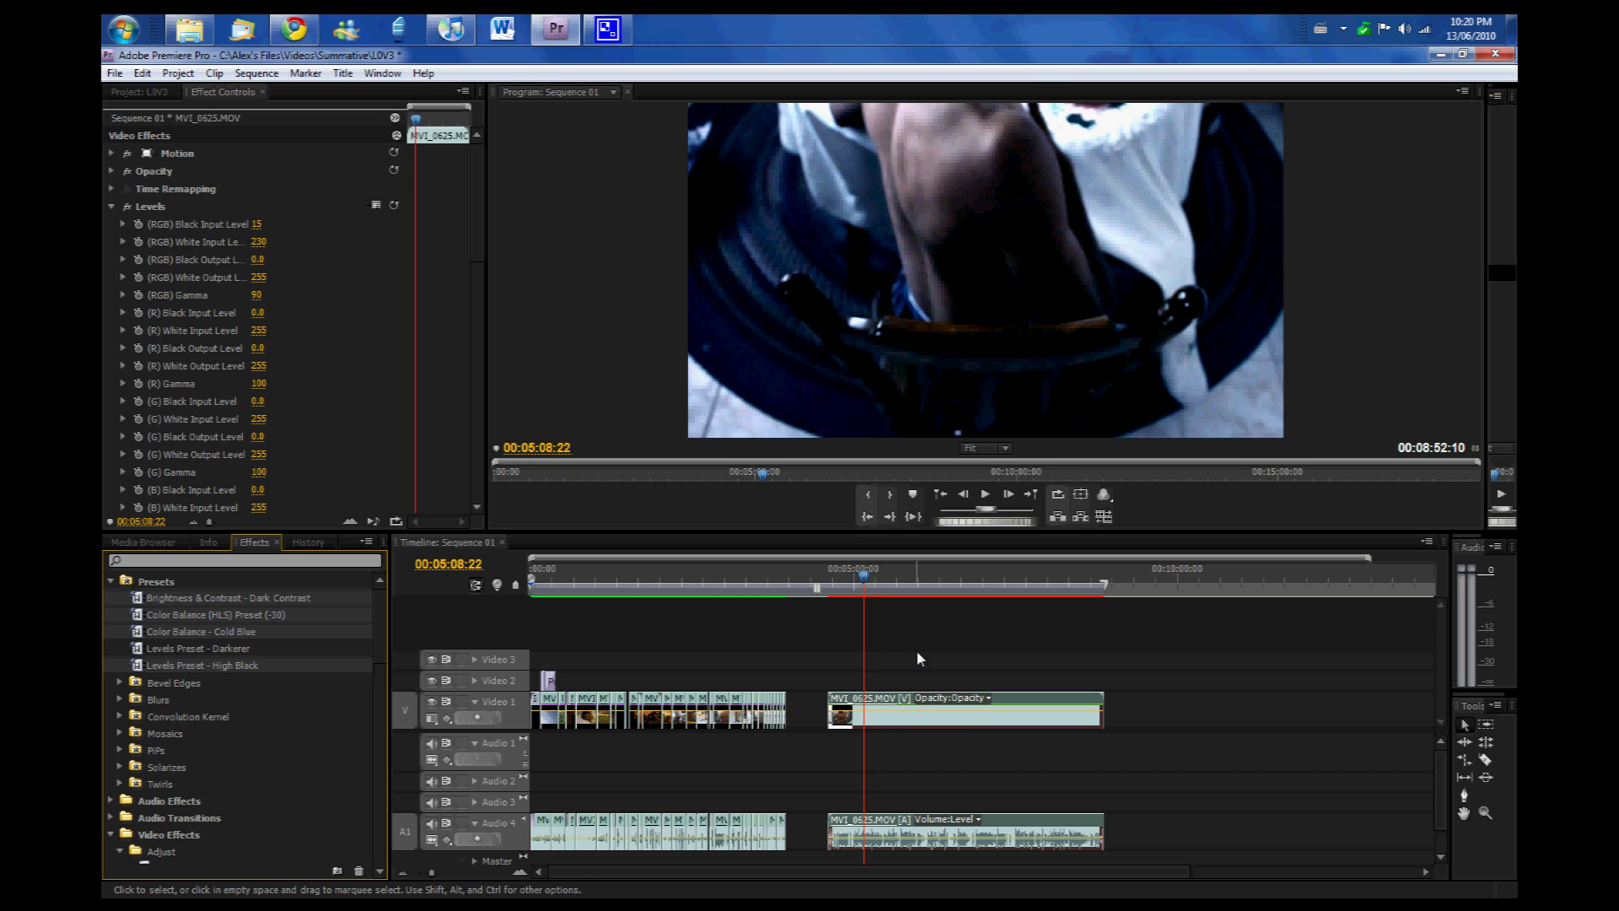
pyautogui.click(874, 586)
pyautogui.moveTo(874, 586)
pyautogui.mouseDown()
pyautogui.moveTo(985, 597)
pyautogui.moveTo(744, 590)
pyautogui.moveTo(866, 582)
pyautogui.mouseUp()
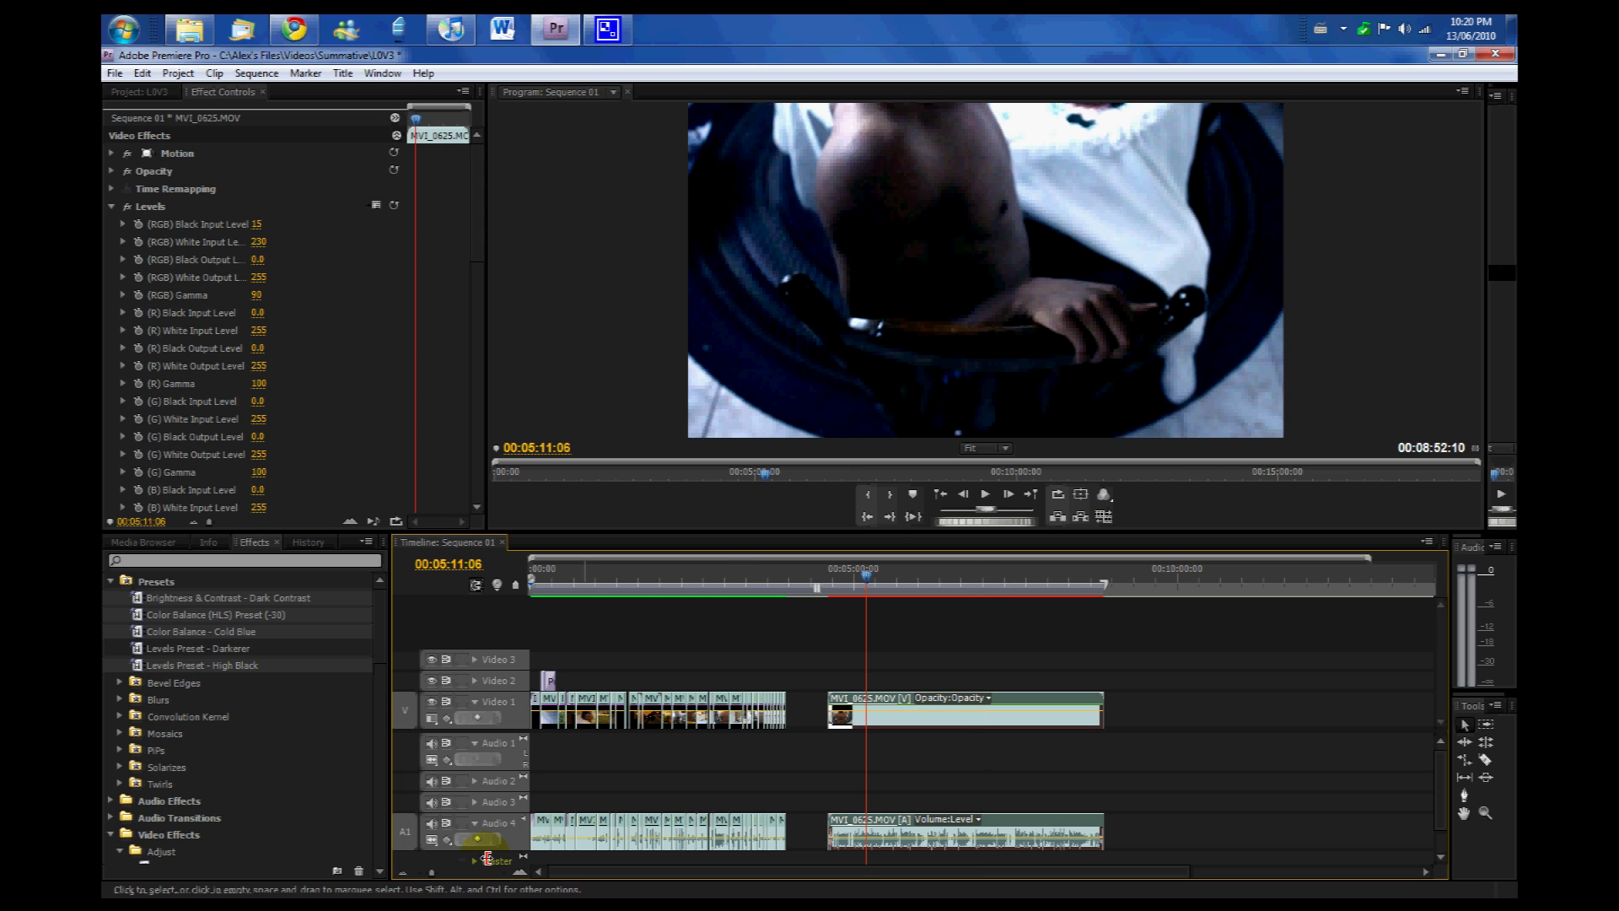